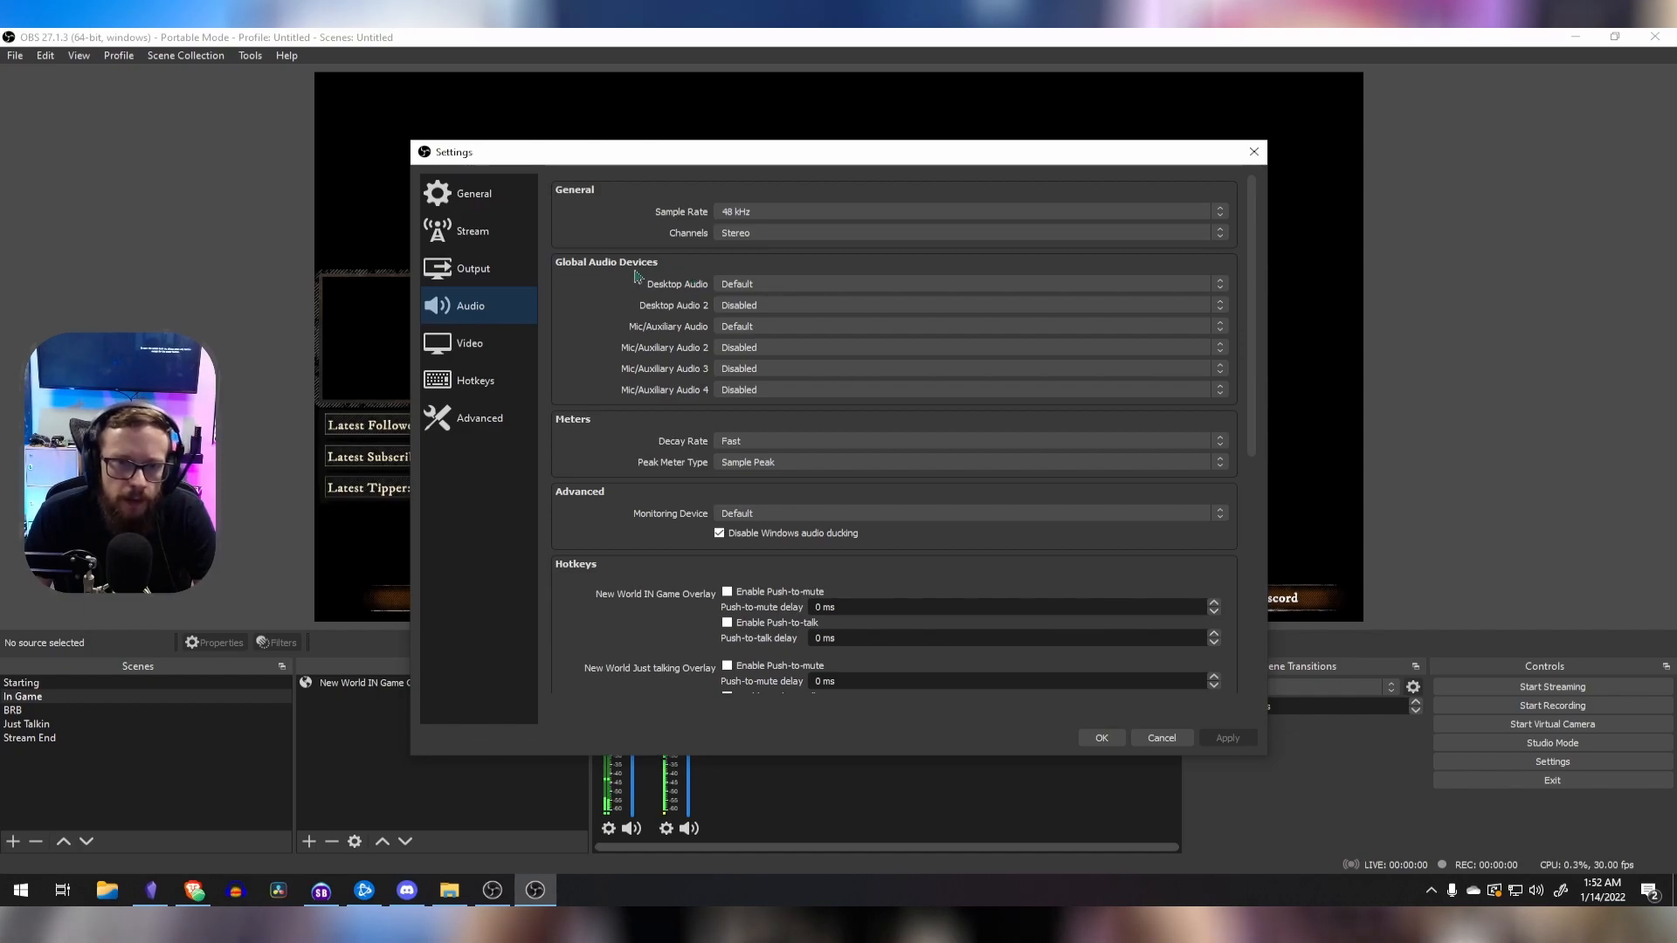
Step: Set the global Desktop Audio and Mic/Auxiliary Audio devices to Disabled, and apply the settings
left_click(766, 287)
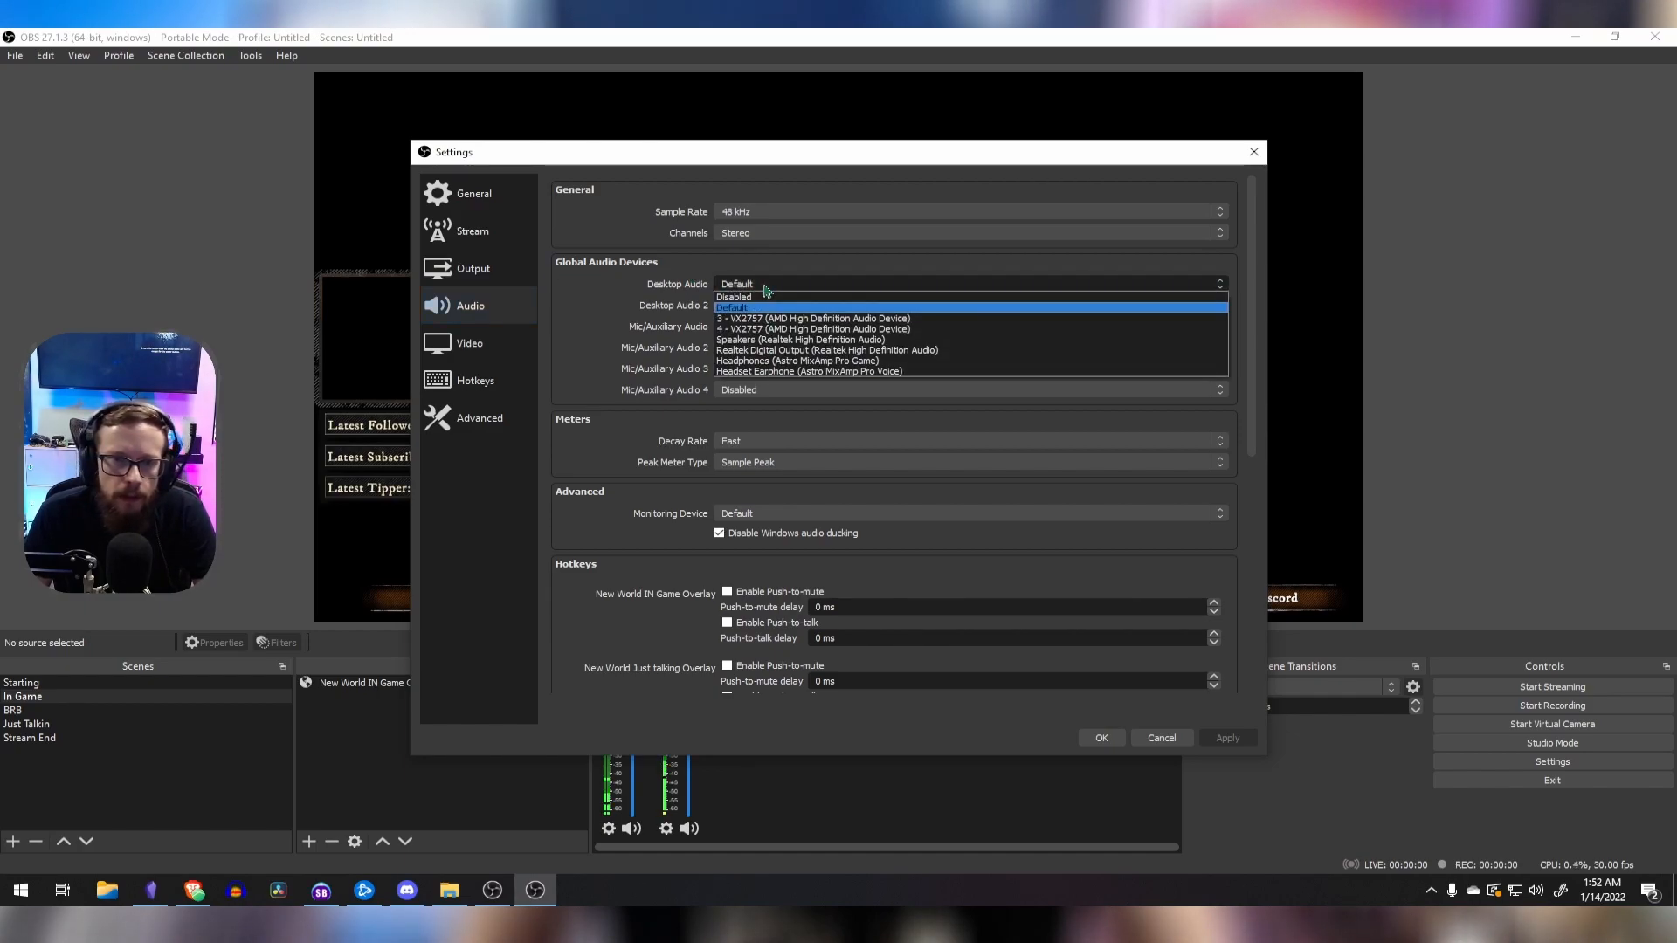
left_click(766, 297)
left_click(772, 327)
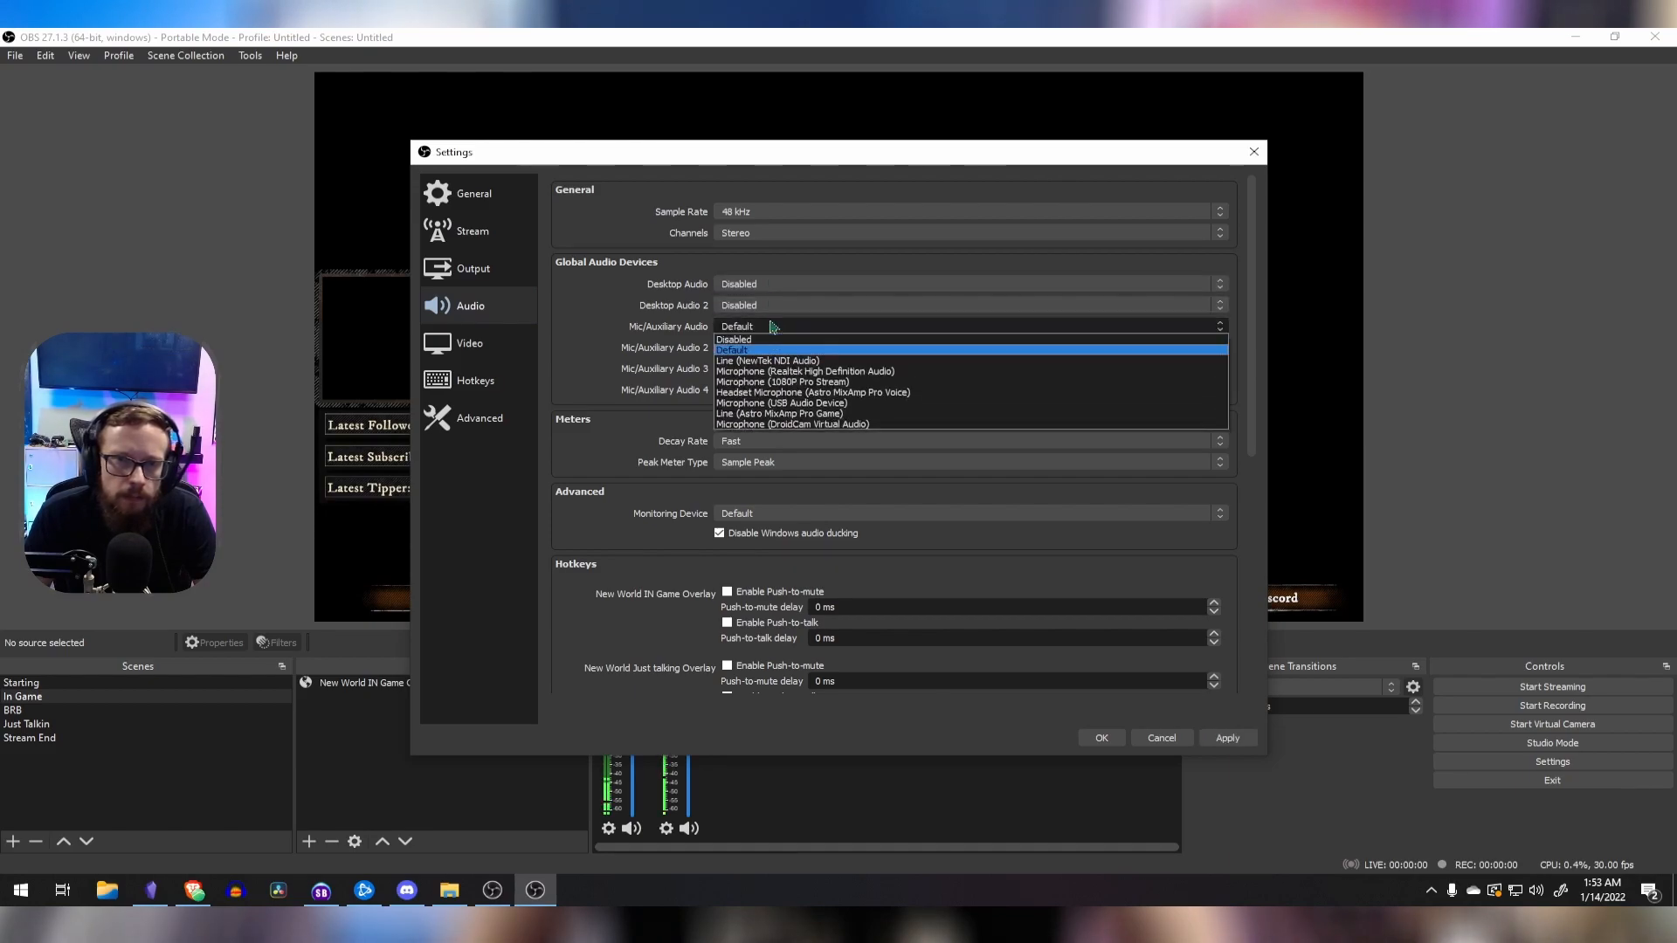
scroll(775, 343, "up", 1)
left_click(775, 340)
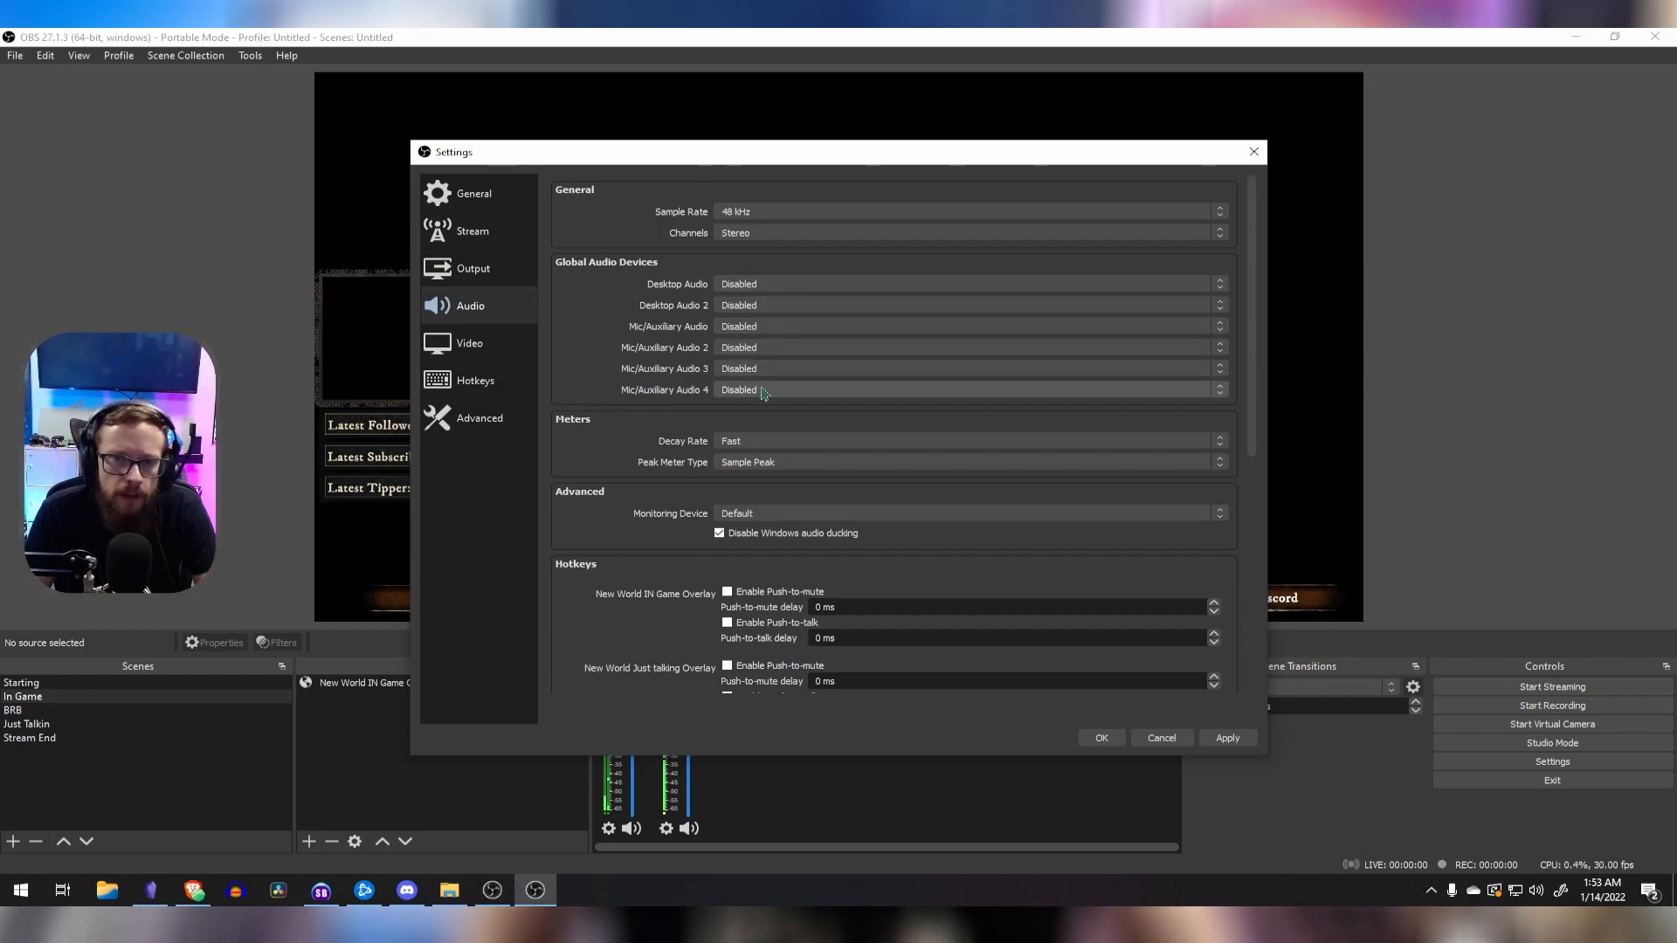
left_click(1237, 740)
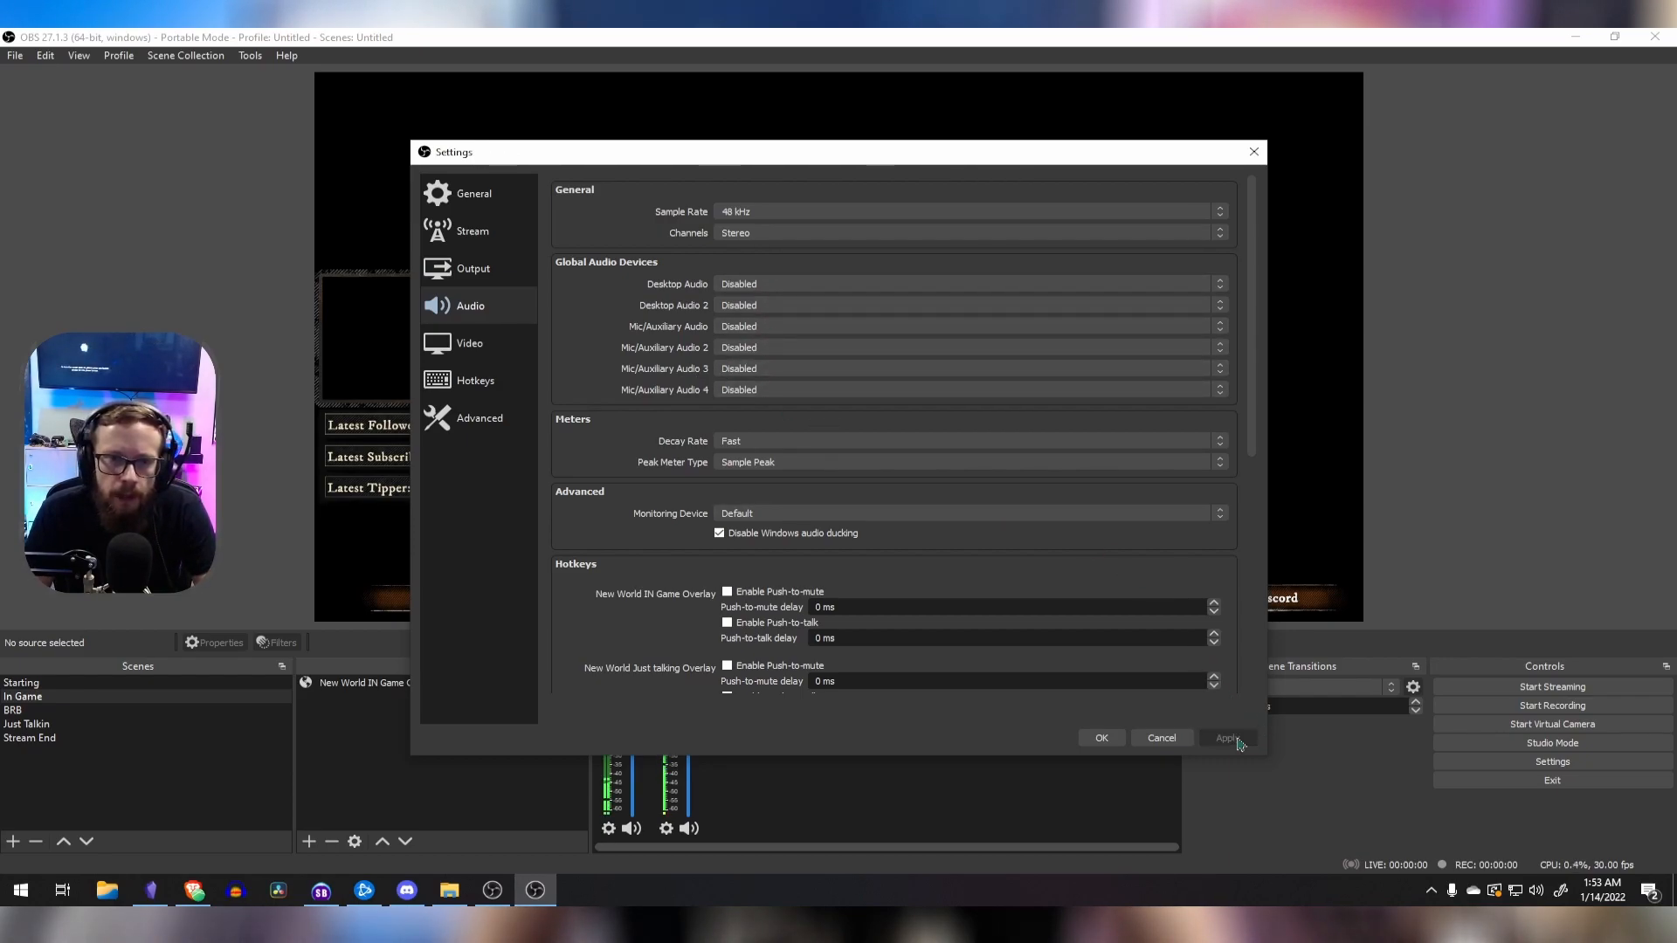
left_click(1101, 739)
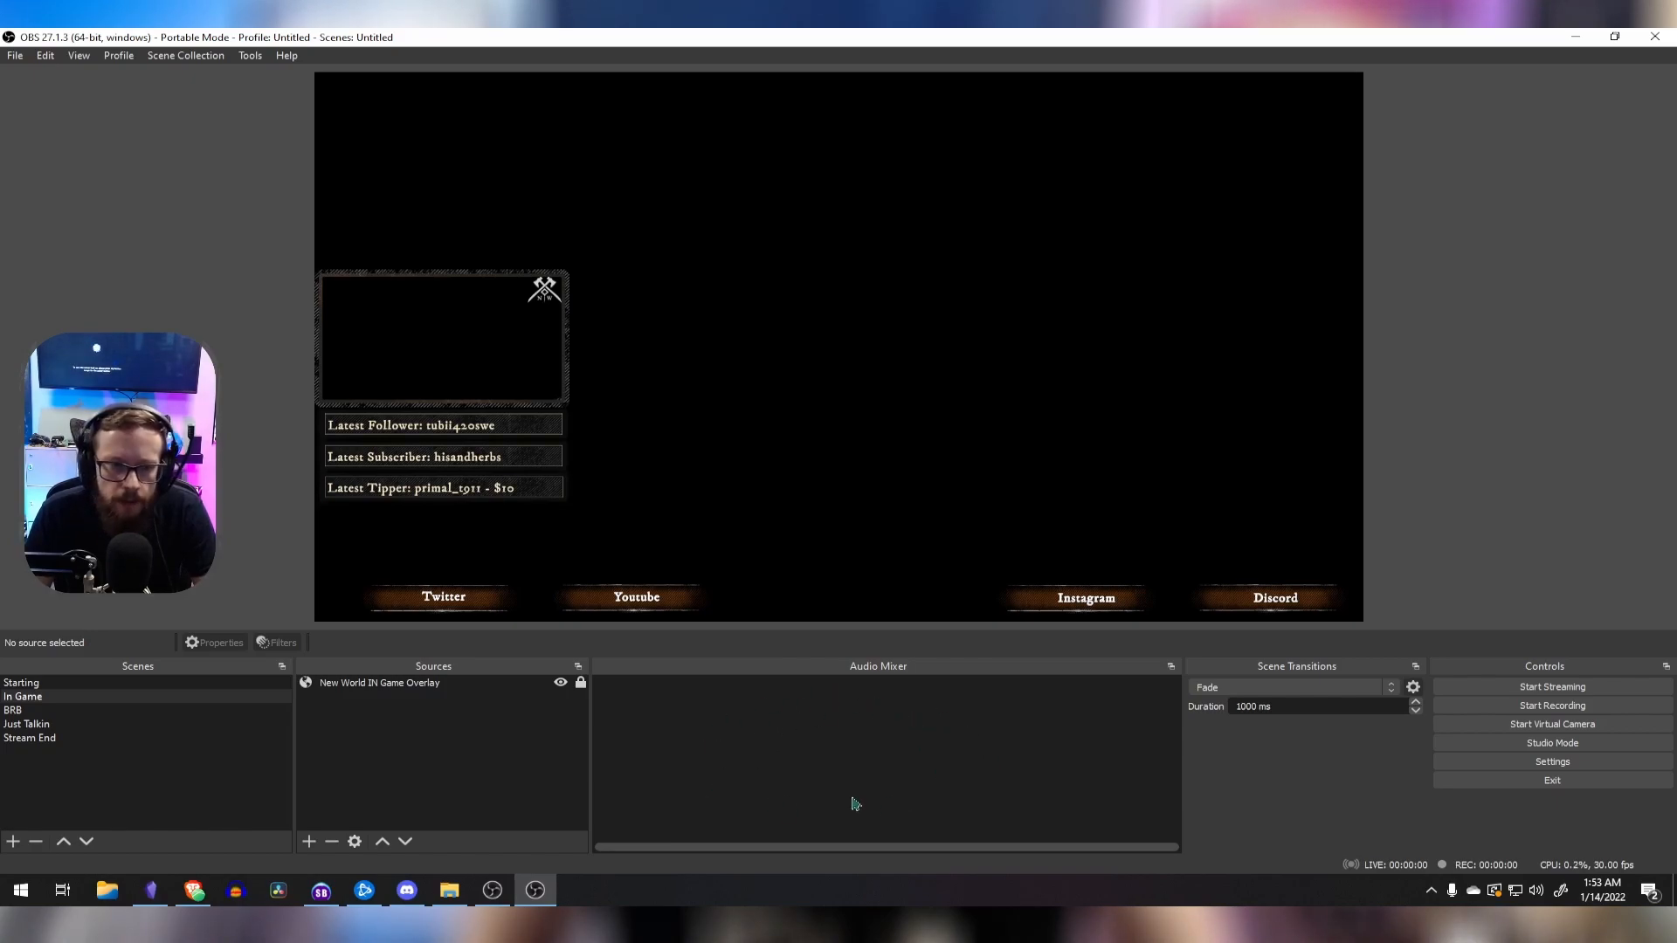
Step: Add a new Audio Input Capture source named "My Mic" to the In Game scene
left_click(111, 684)
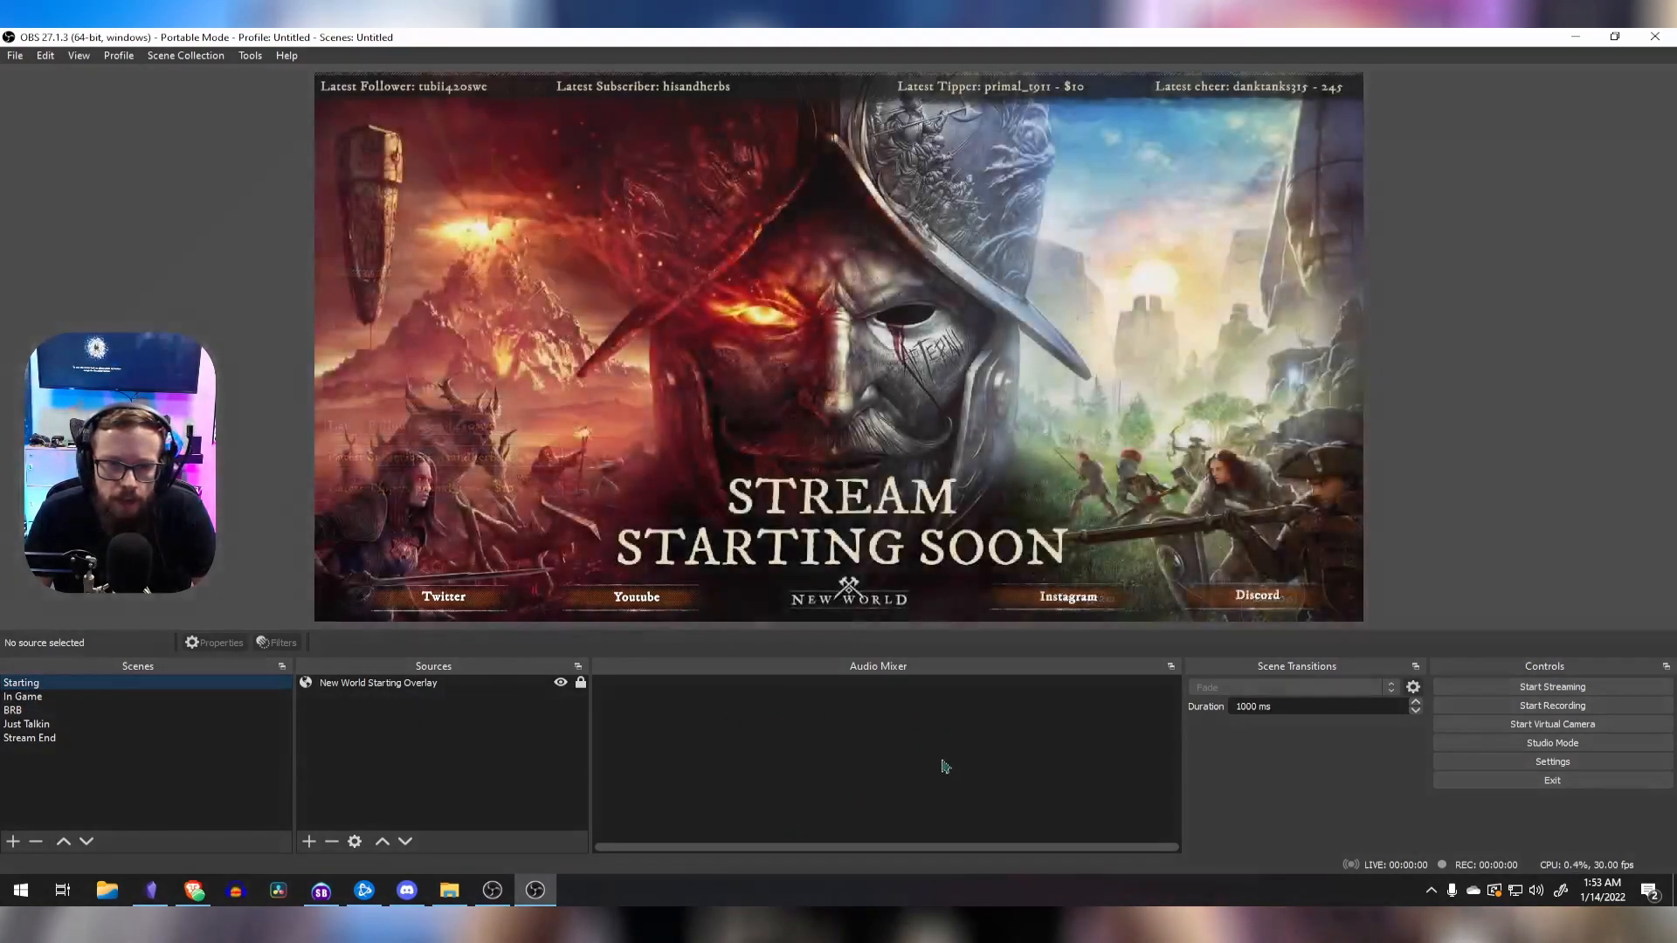
left_click(112, 699)
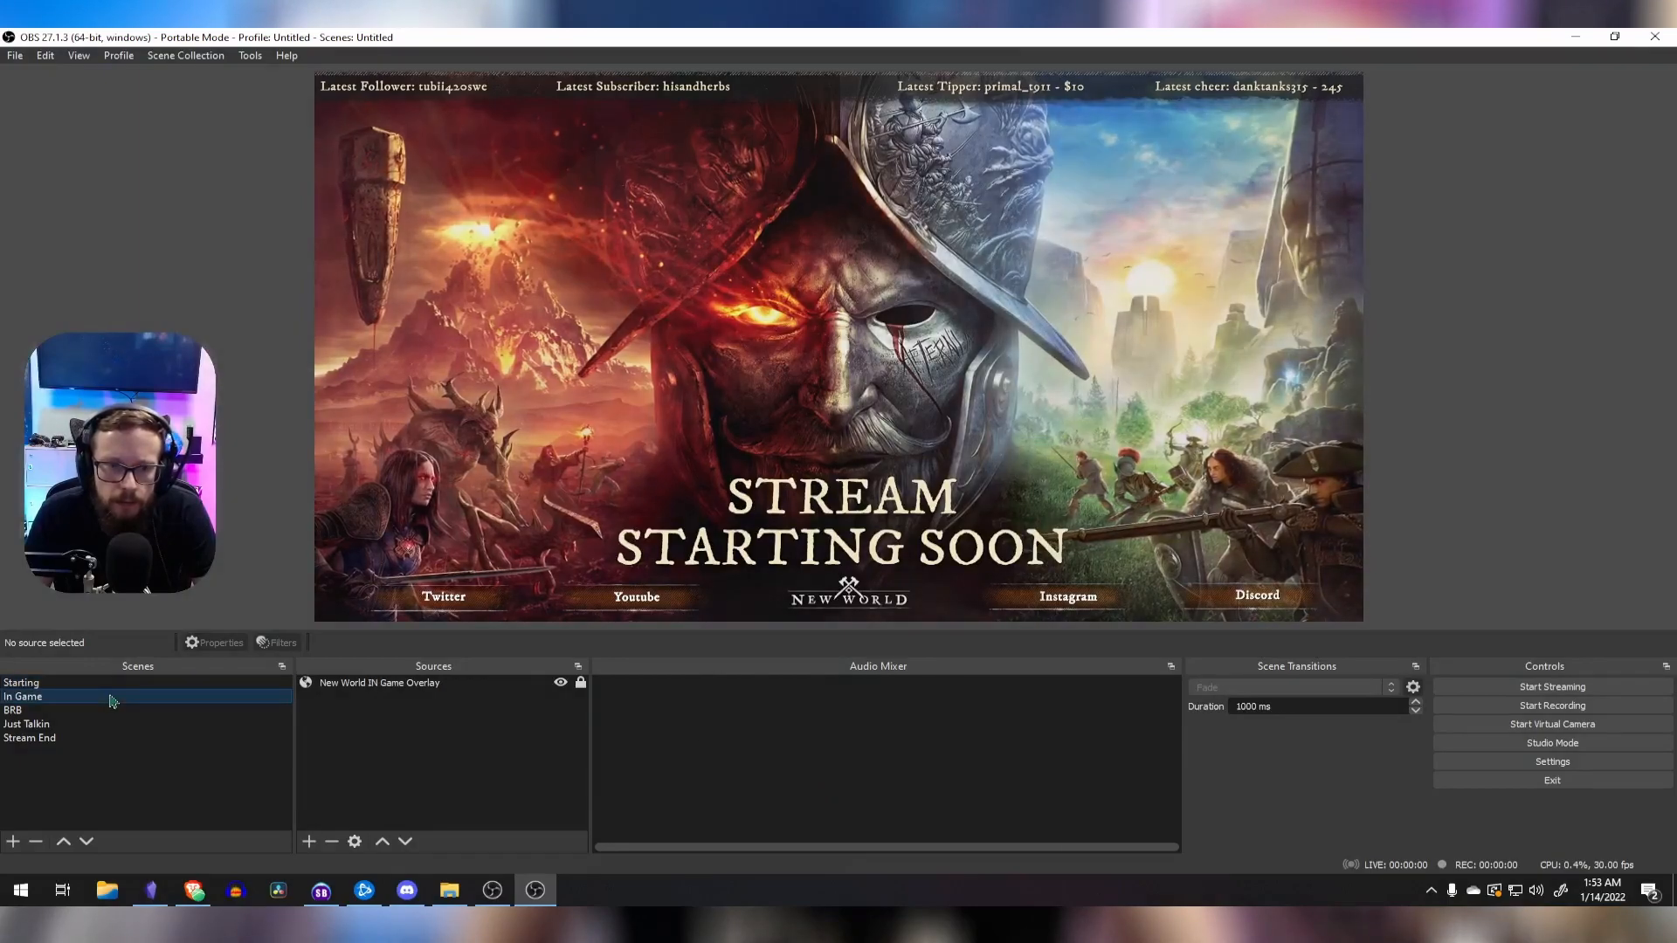
left_click(153, 710)
left_click(194, 696)
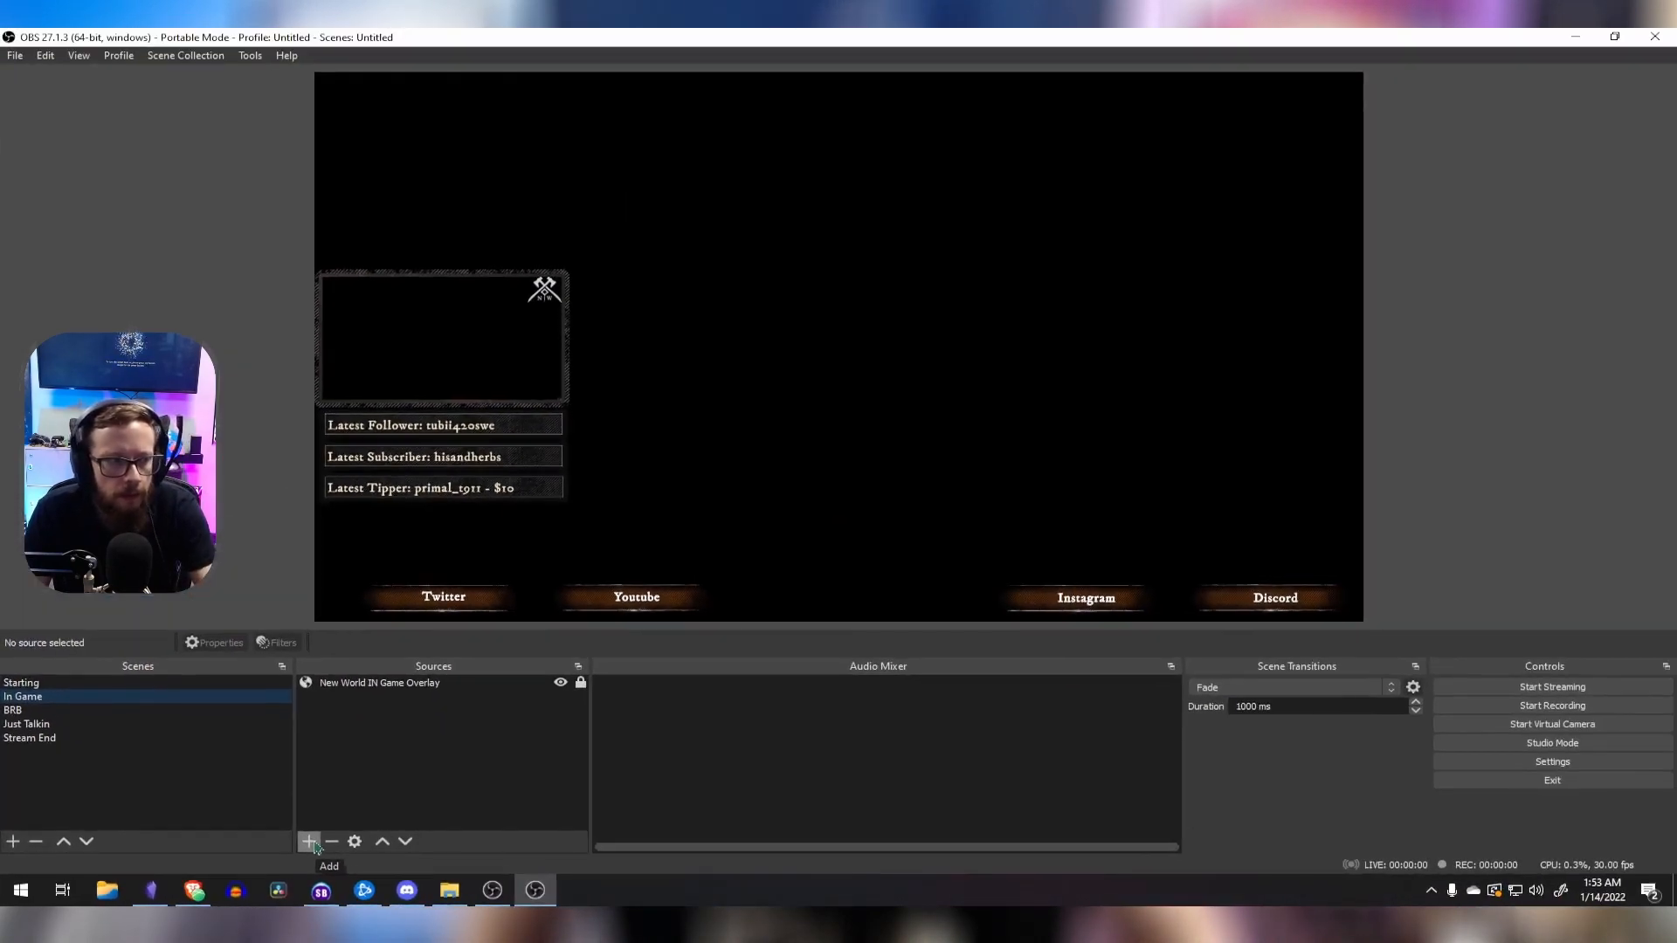
left_click(462, 812)
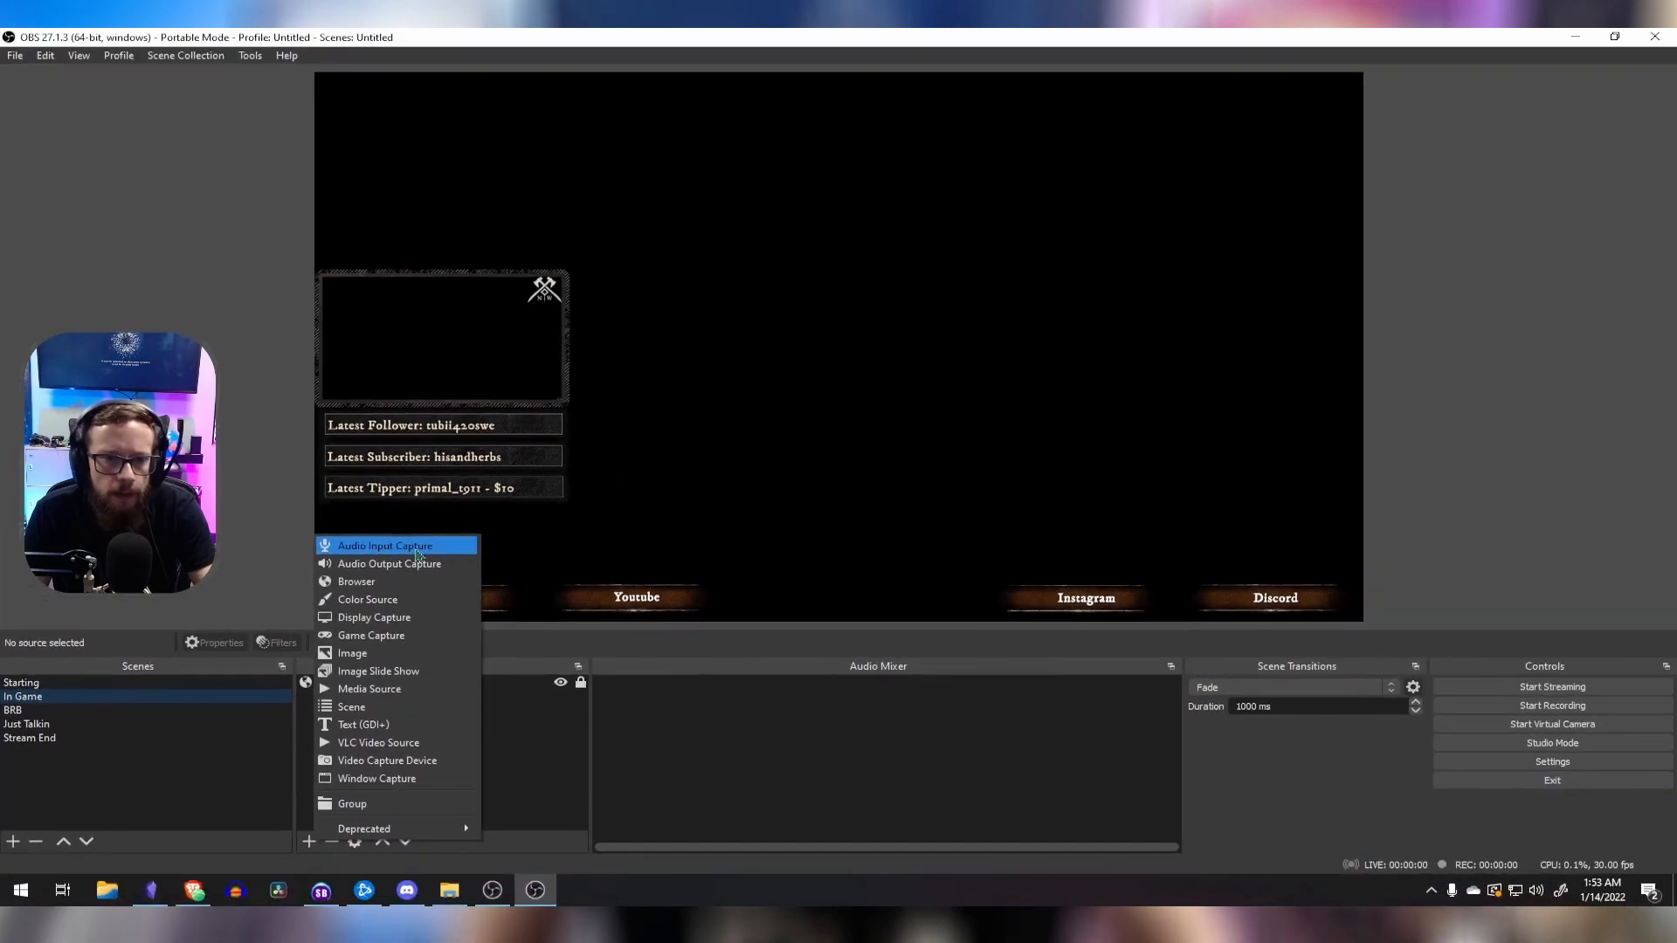
left_click(622, 473)
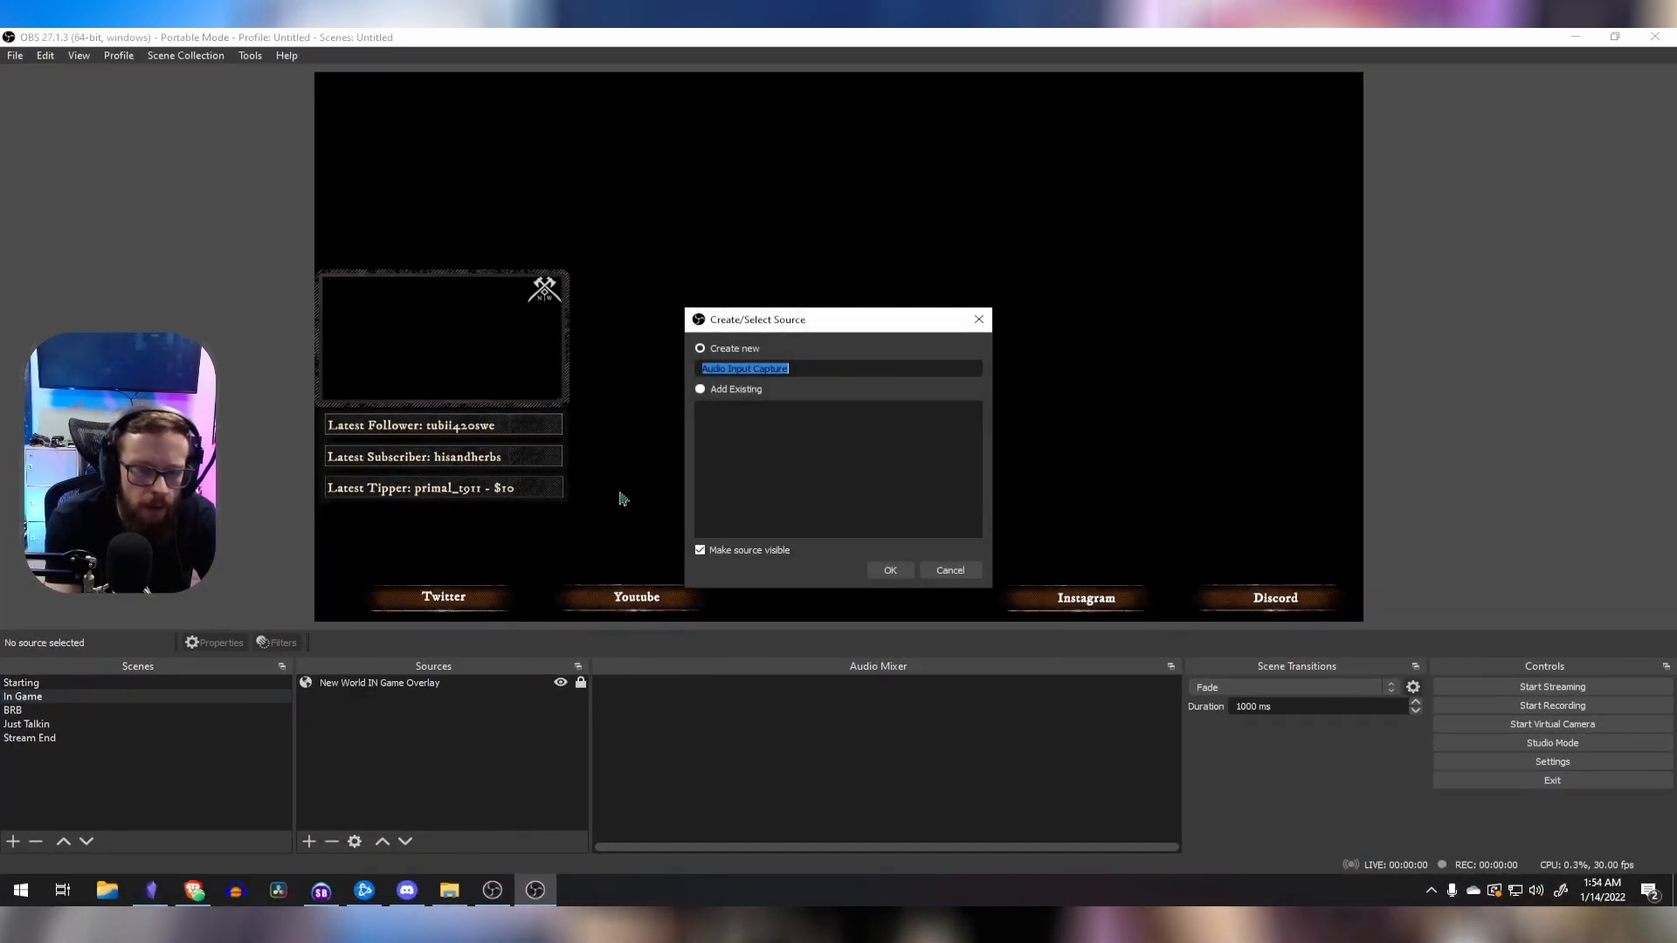
type("My Mic")
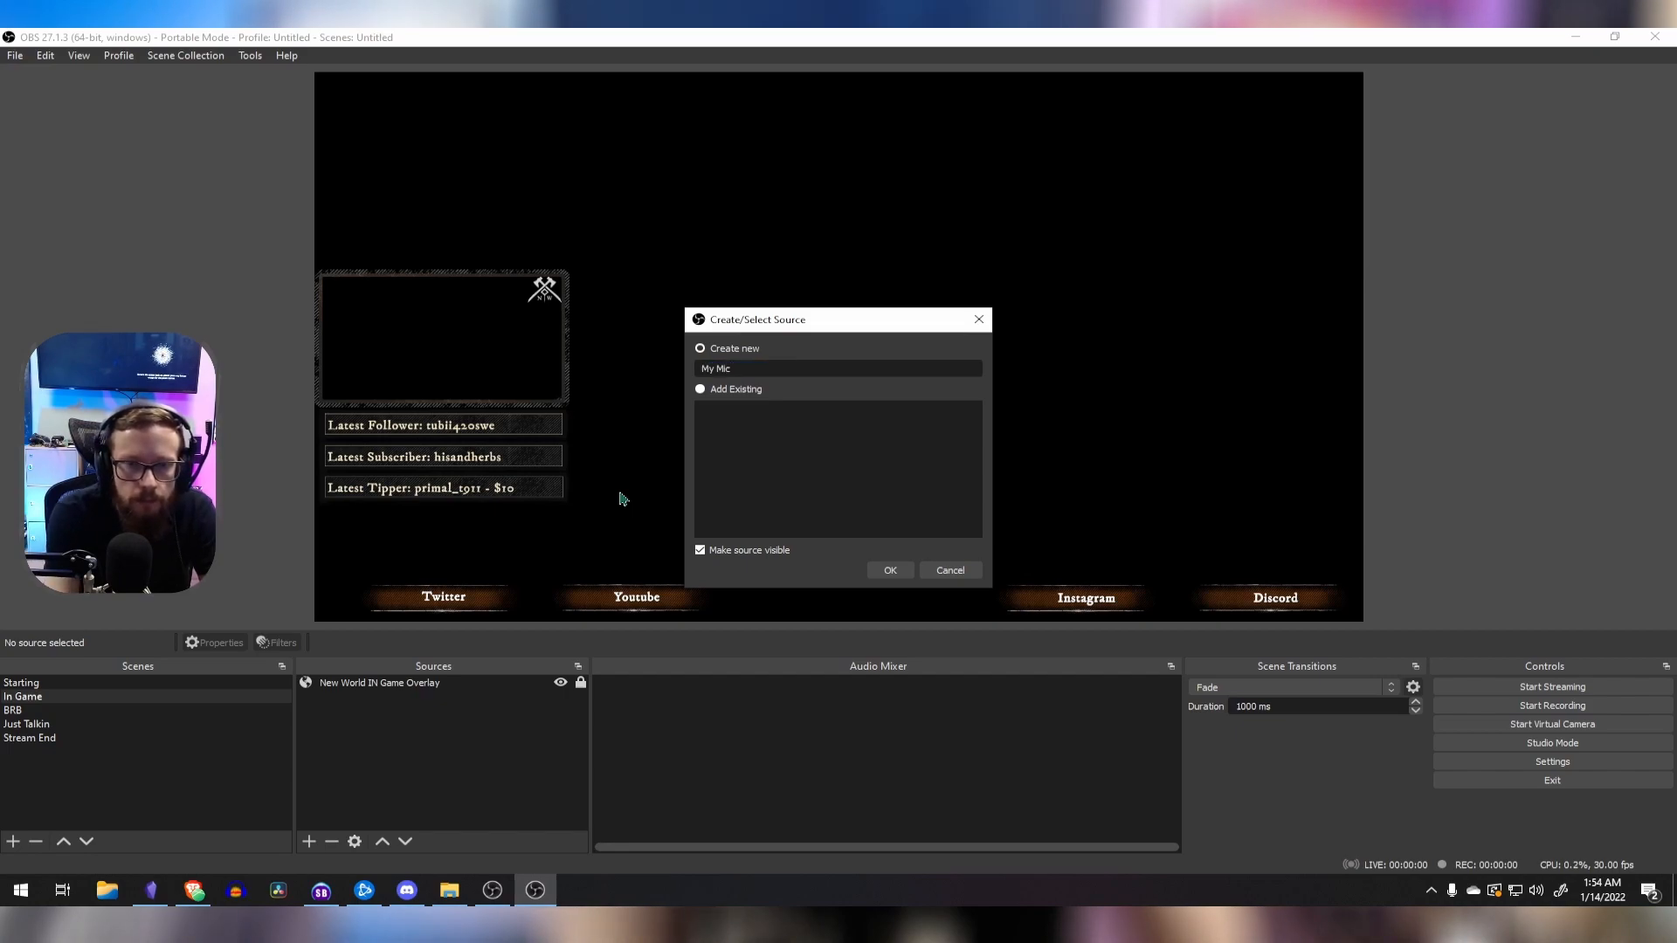
key("Return")
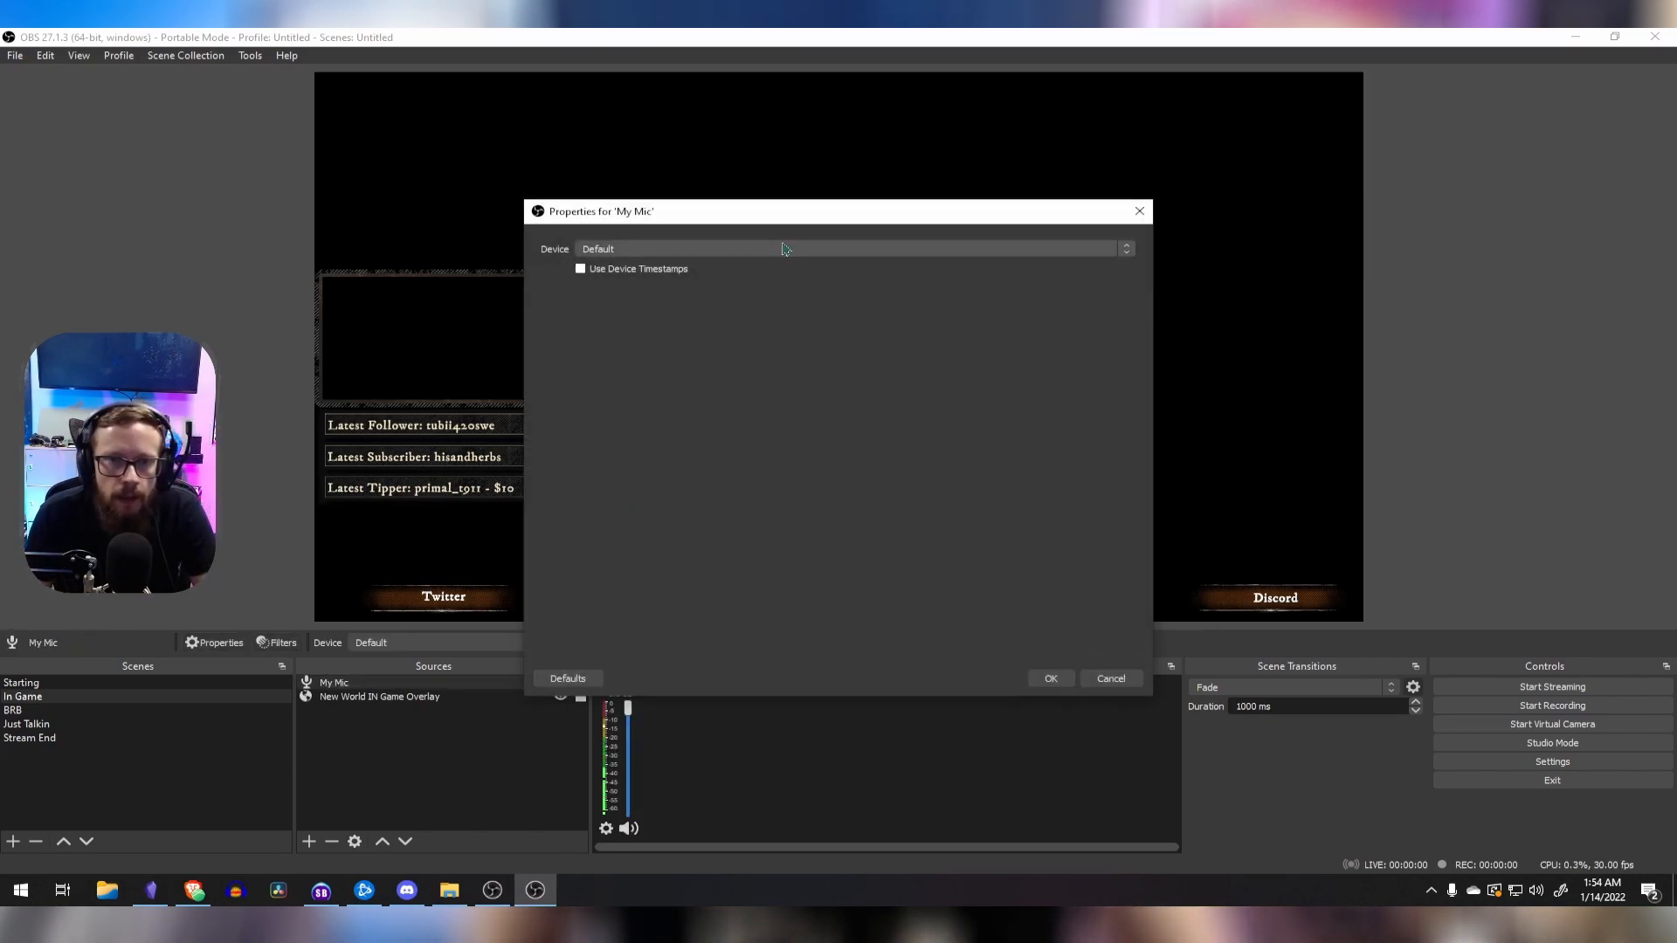
Step: Set the My Mic source's device to Microphone (Realtek High Definition Audio)
left_click(785, 250)
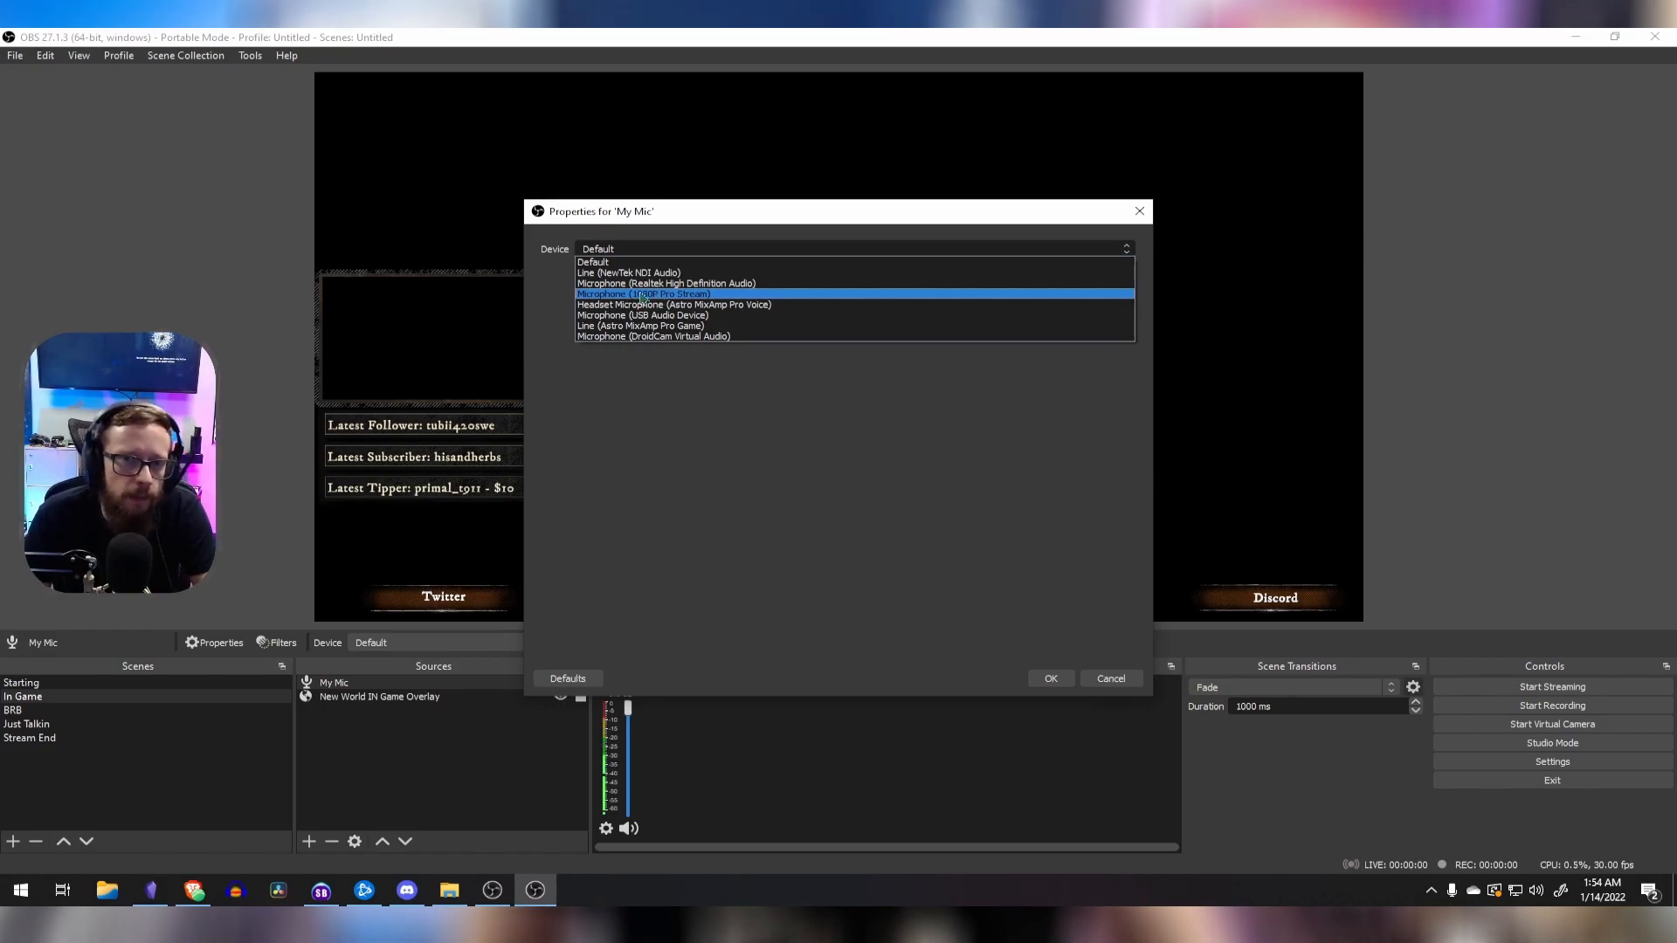
key("Up")
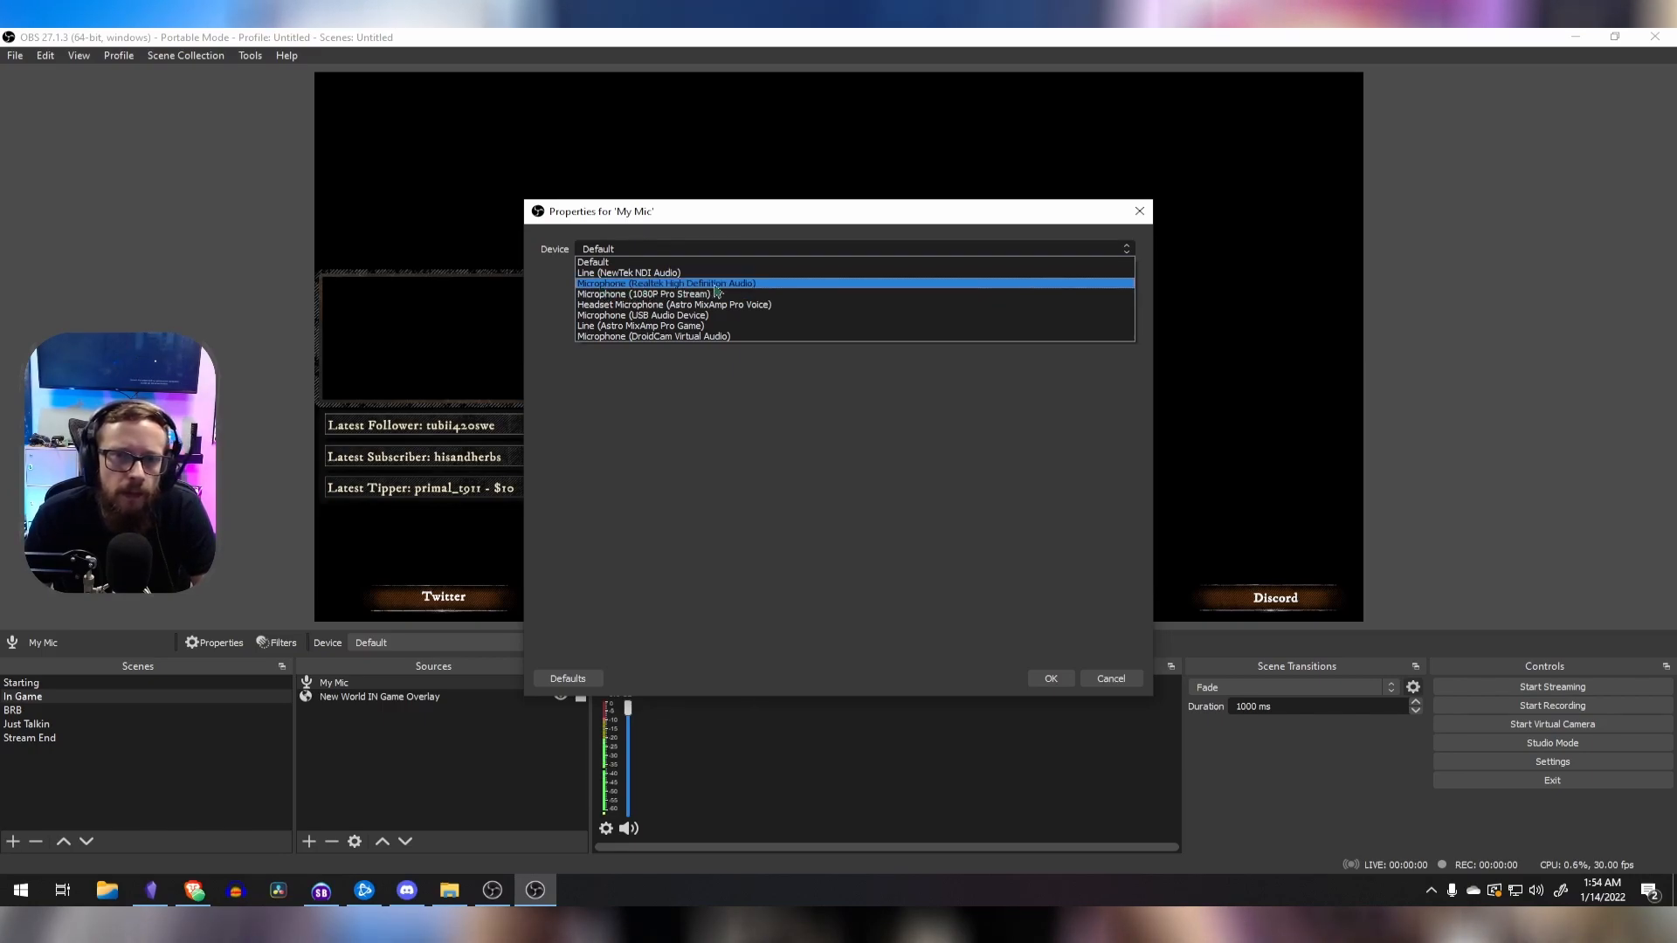
key("Return")
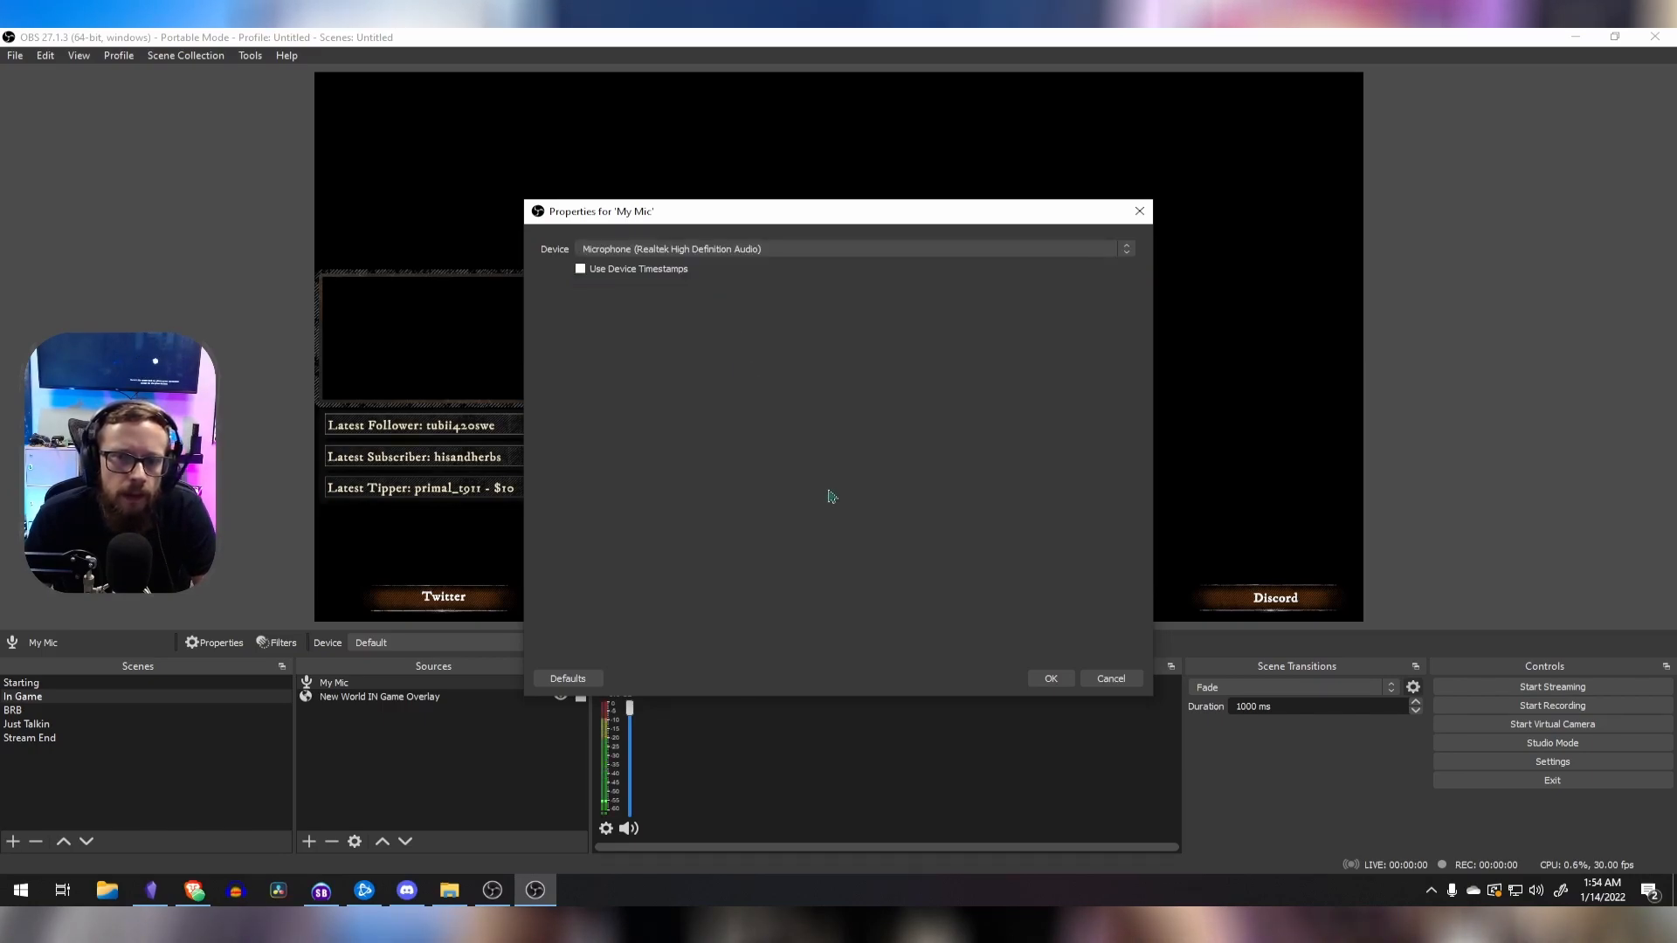
left_click(1051, 680)
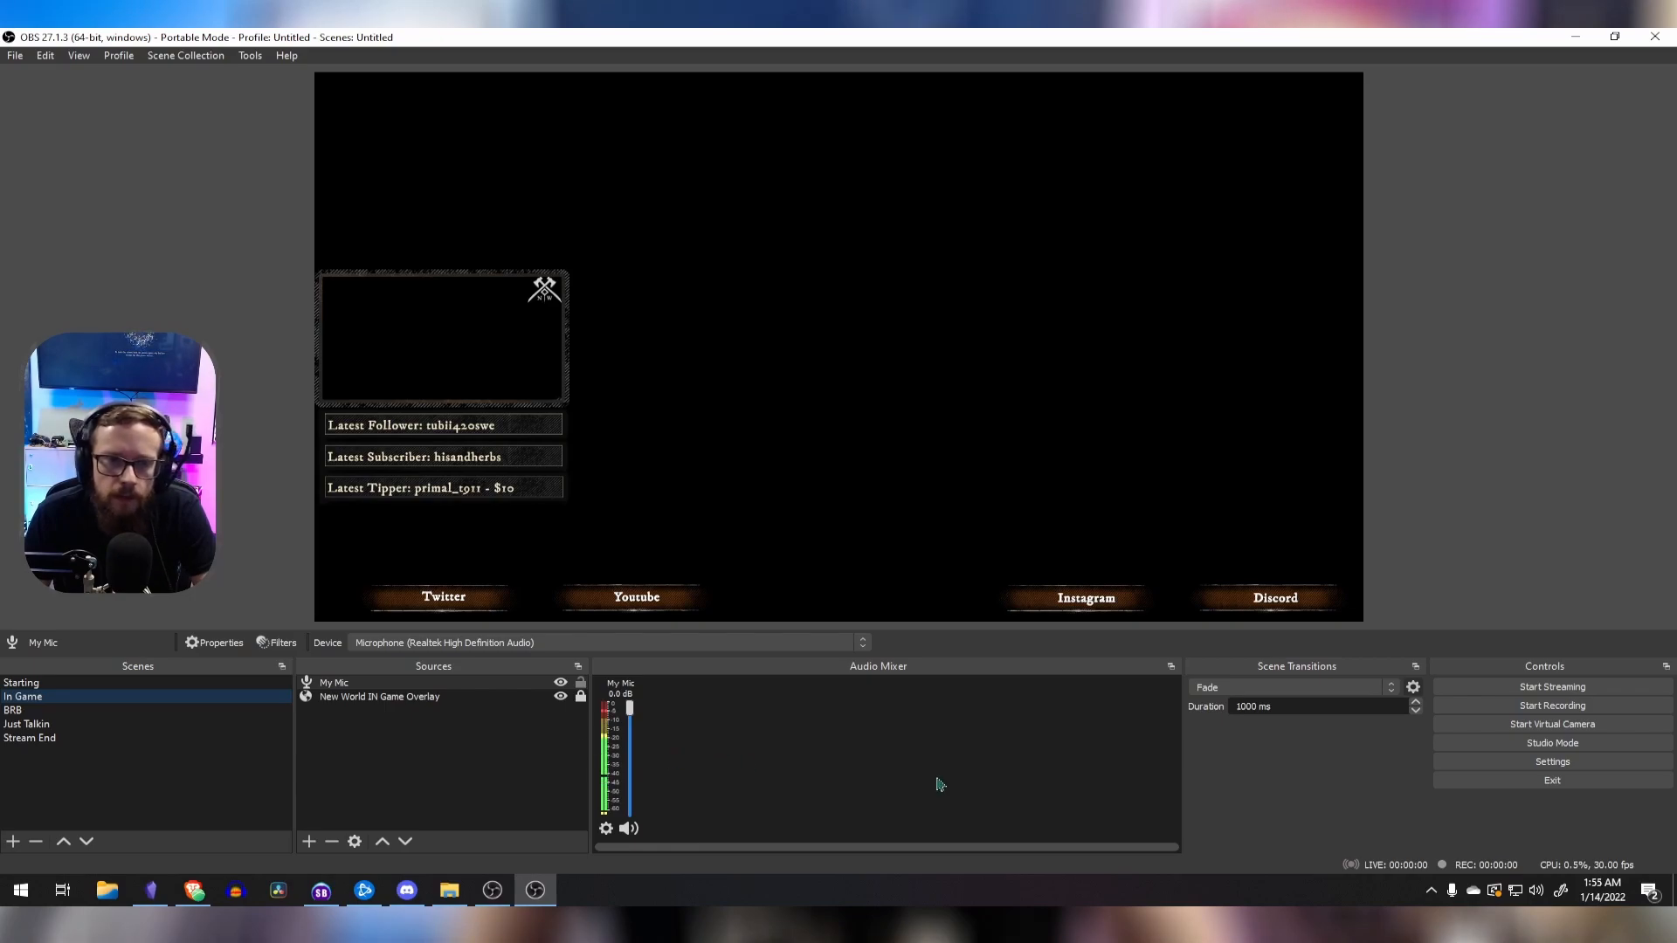
left_click(448, 759)
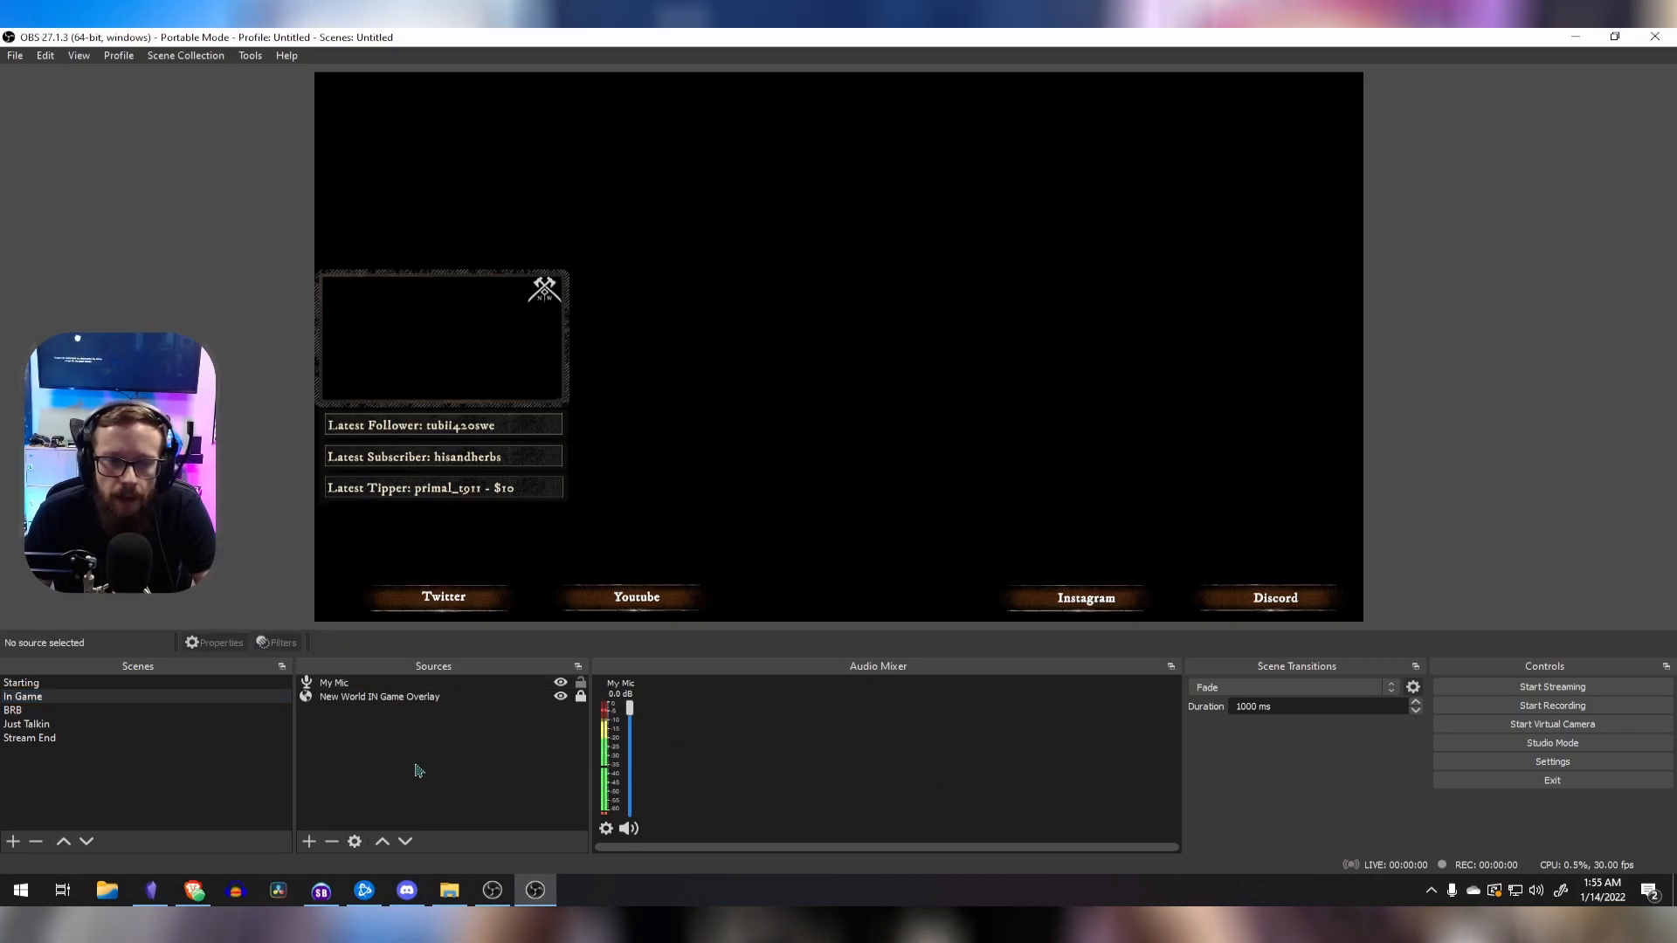
Step: Add a new Video Capture Device source named "Logitech 720p Camera" to the In Game scene
left_click(309, 842)
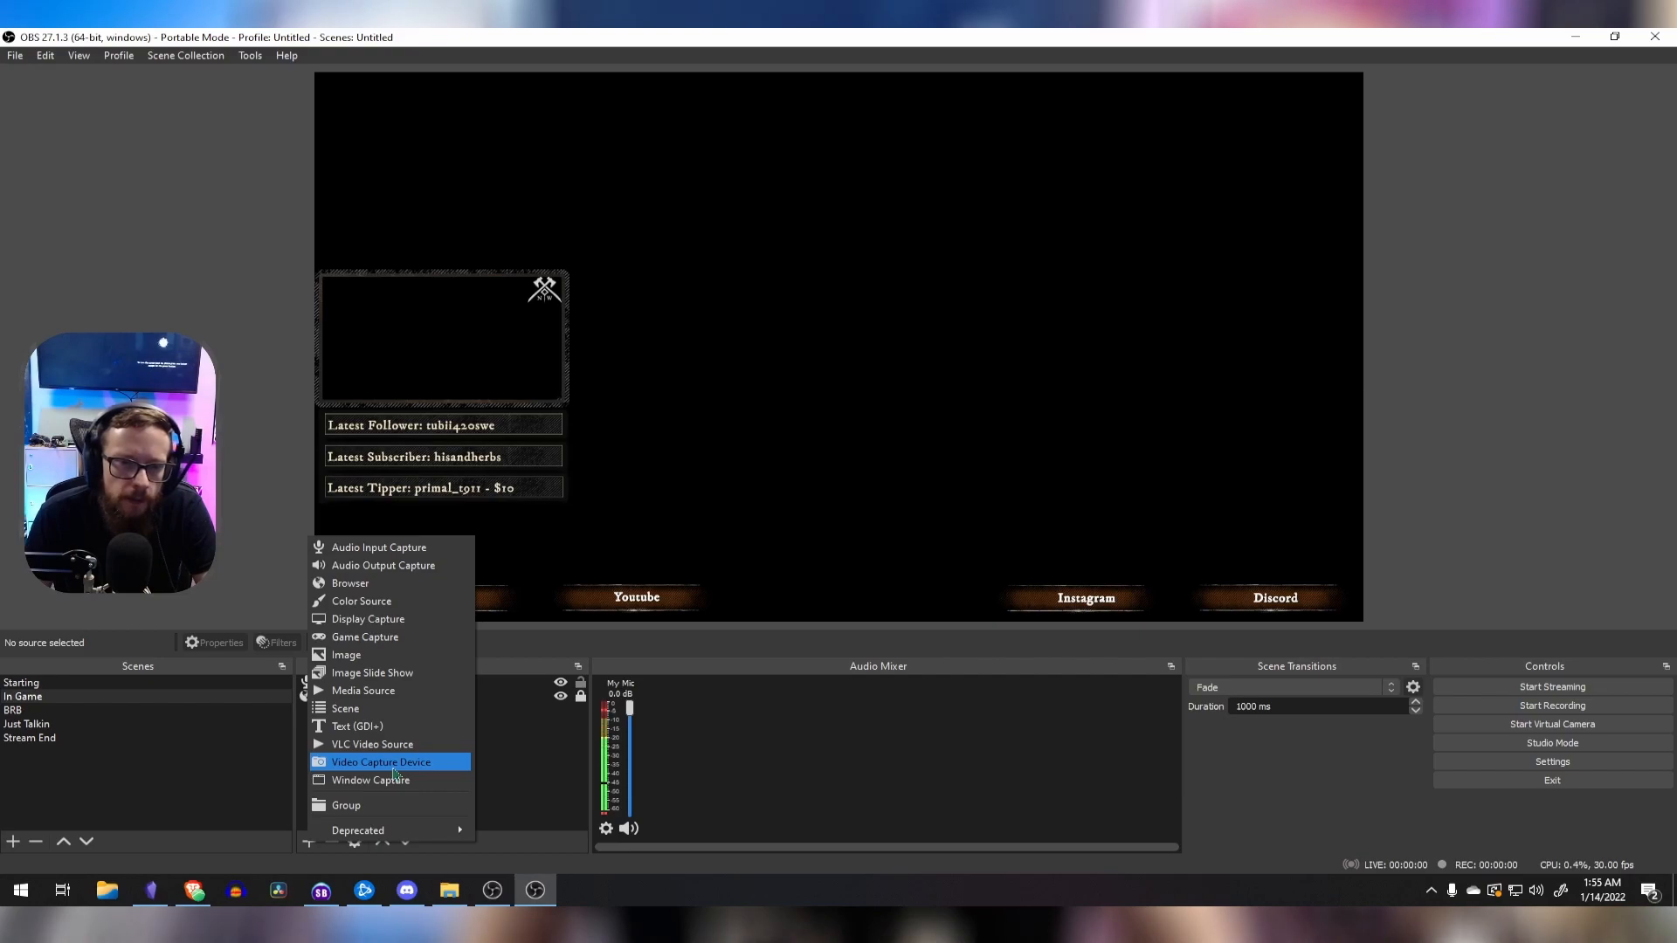
left_click(394, 765)
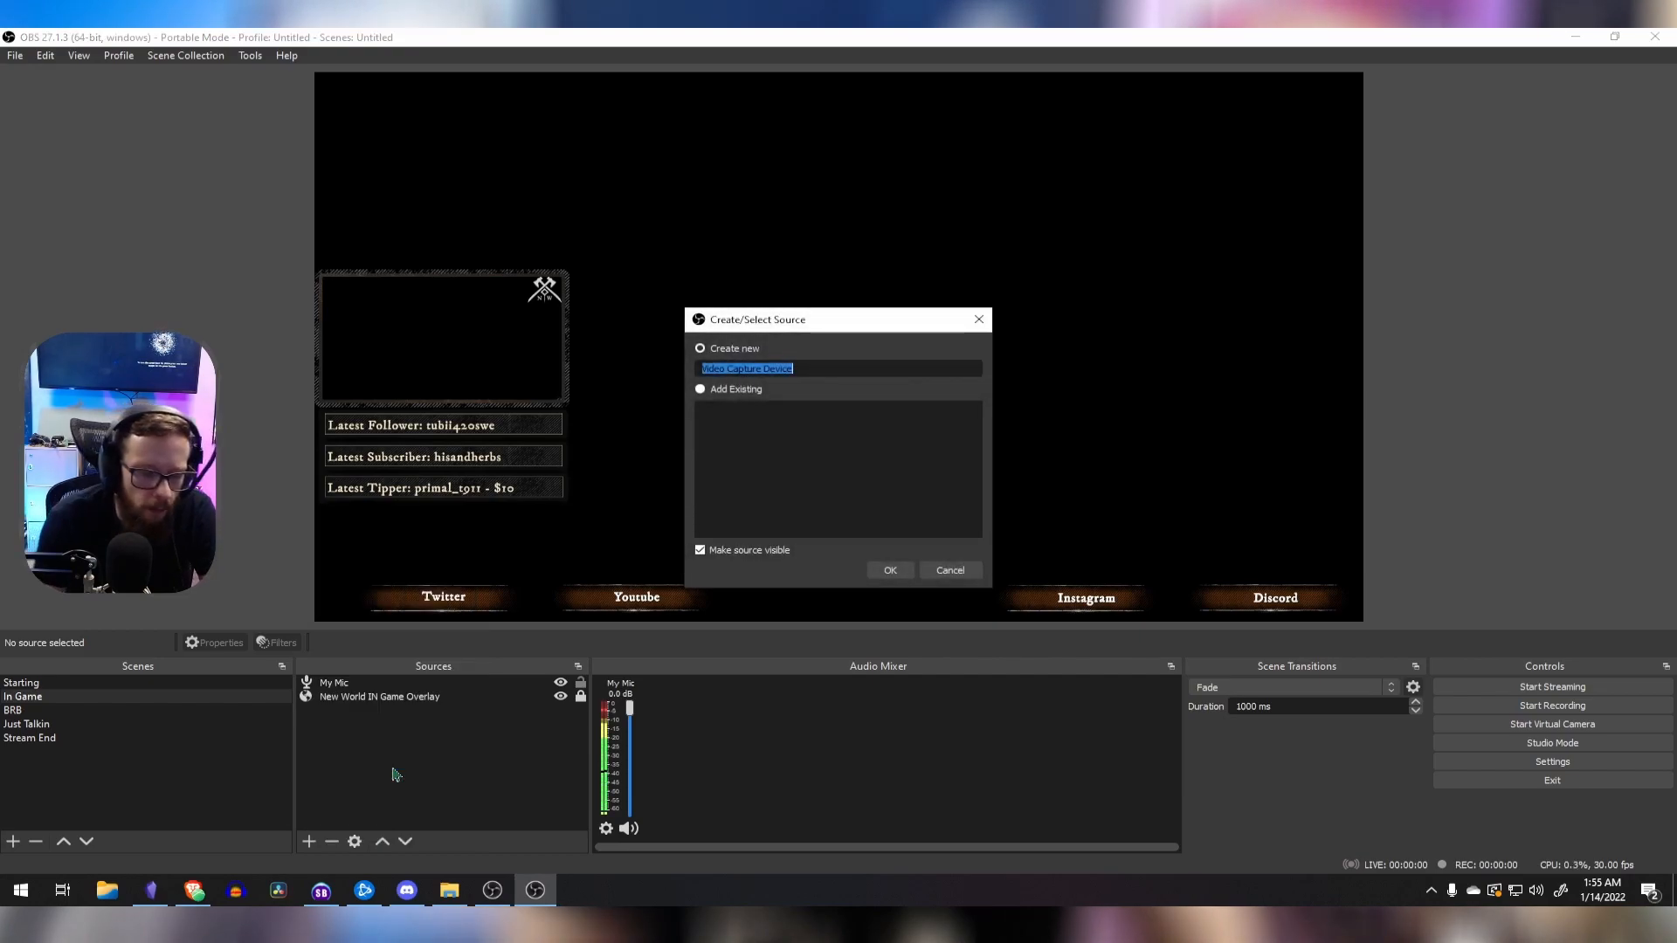
type("Logitech 720")
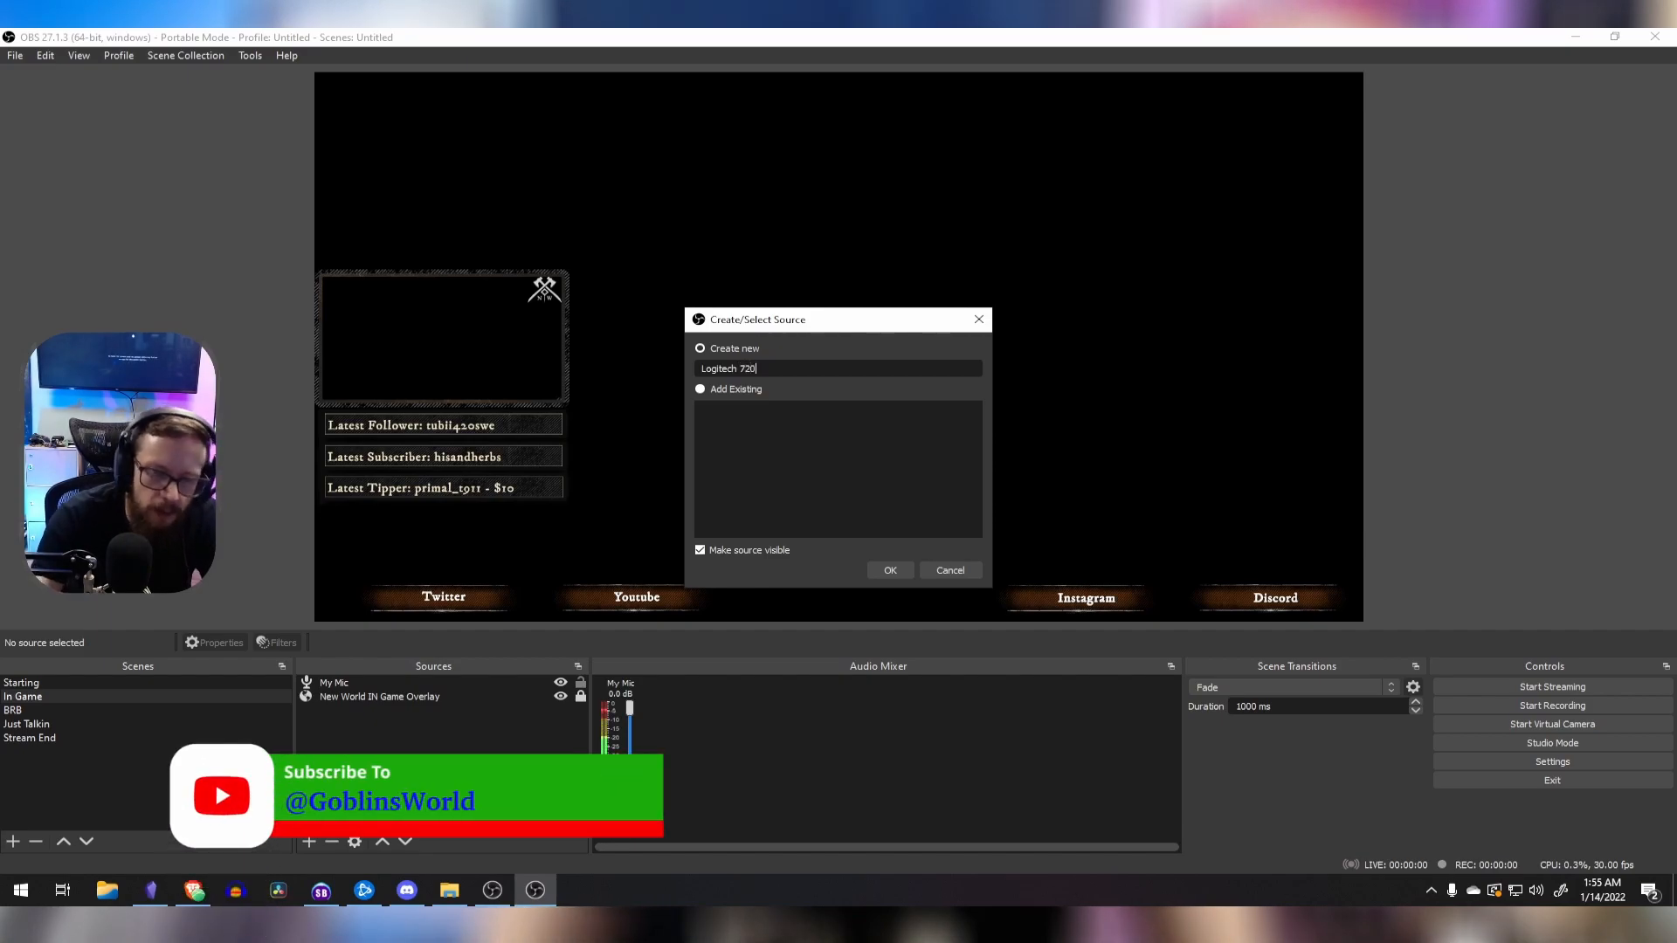
type("p Cmaer")
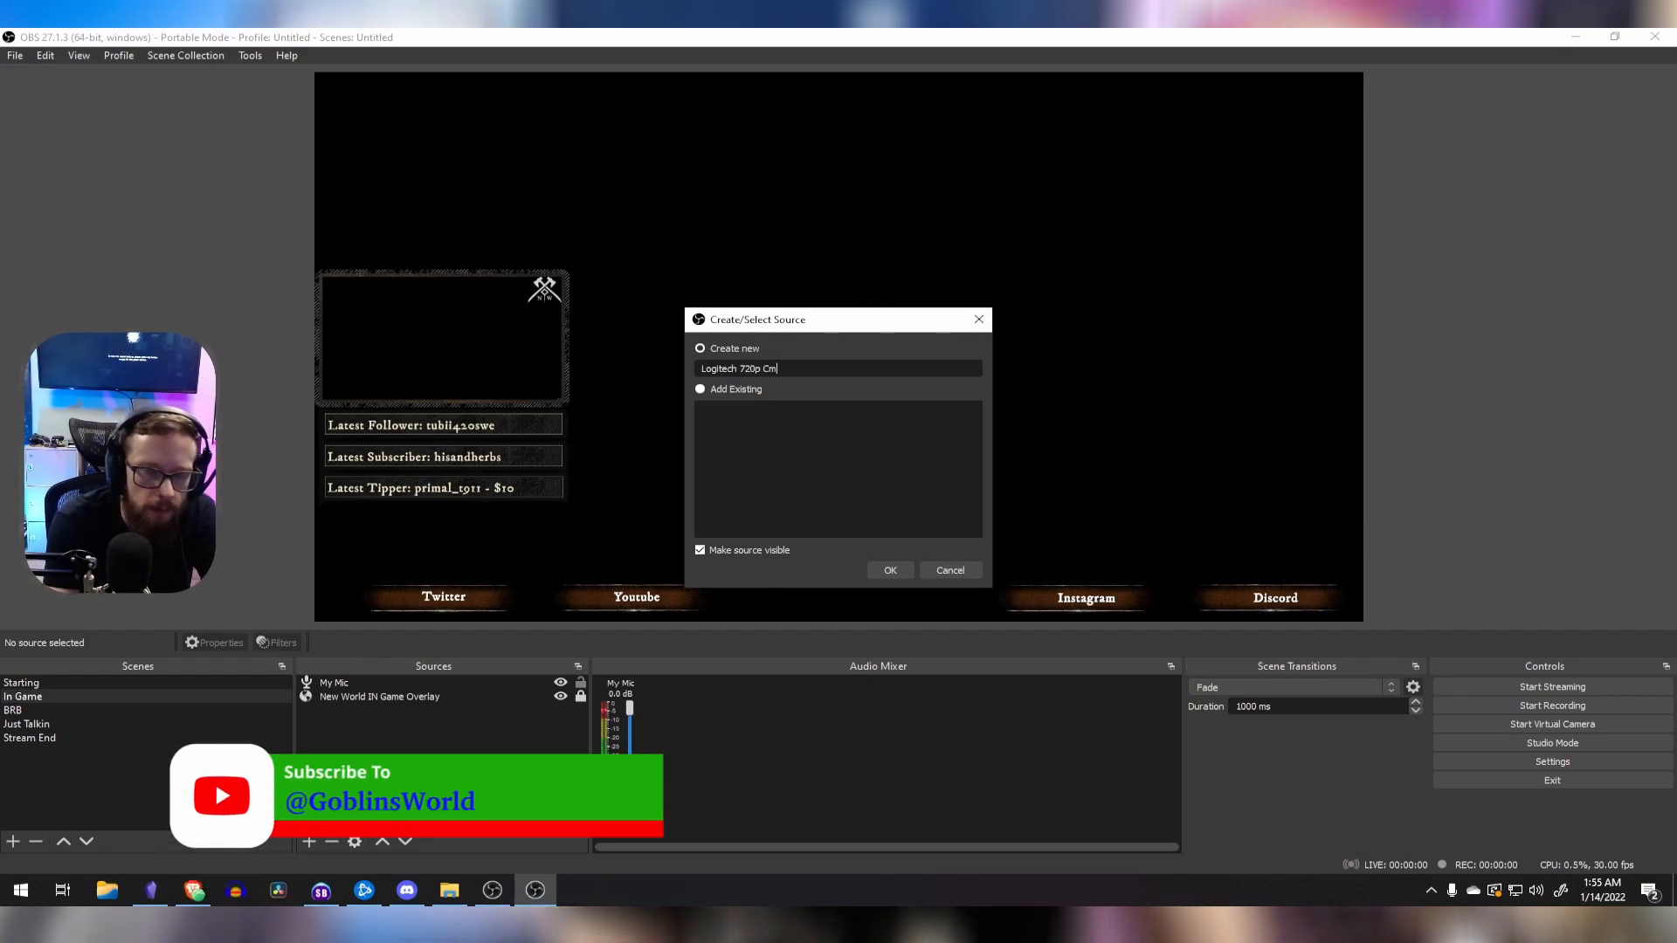
key("BackSpace")
key("BackSpace")
key("BackSpace")
key("BackSpace")
type("a")
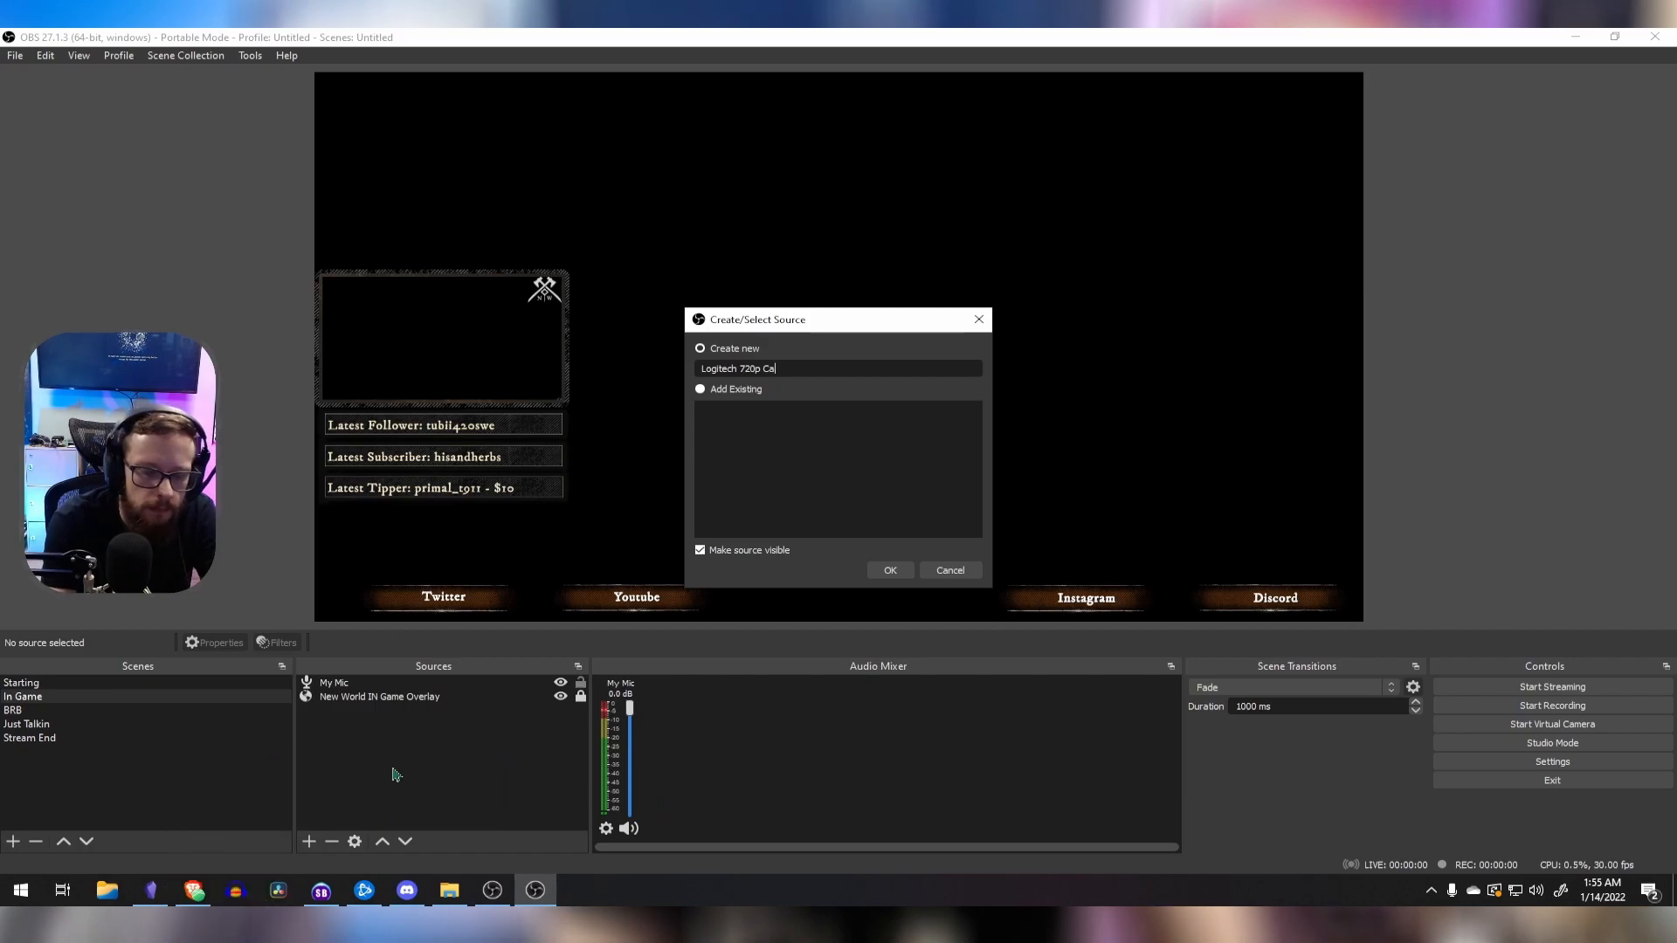
type("mera")
key("Return")
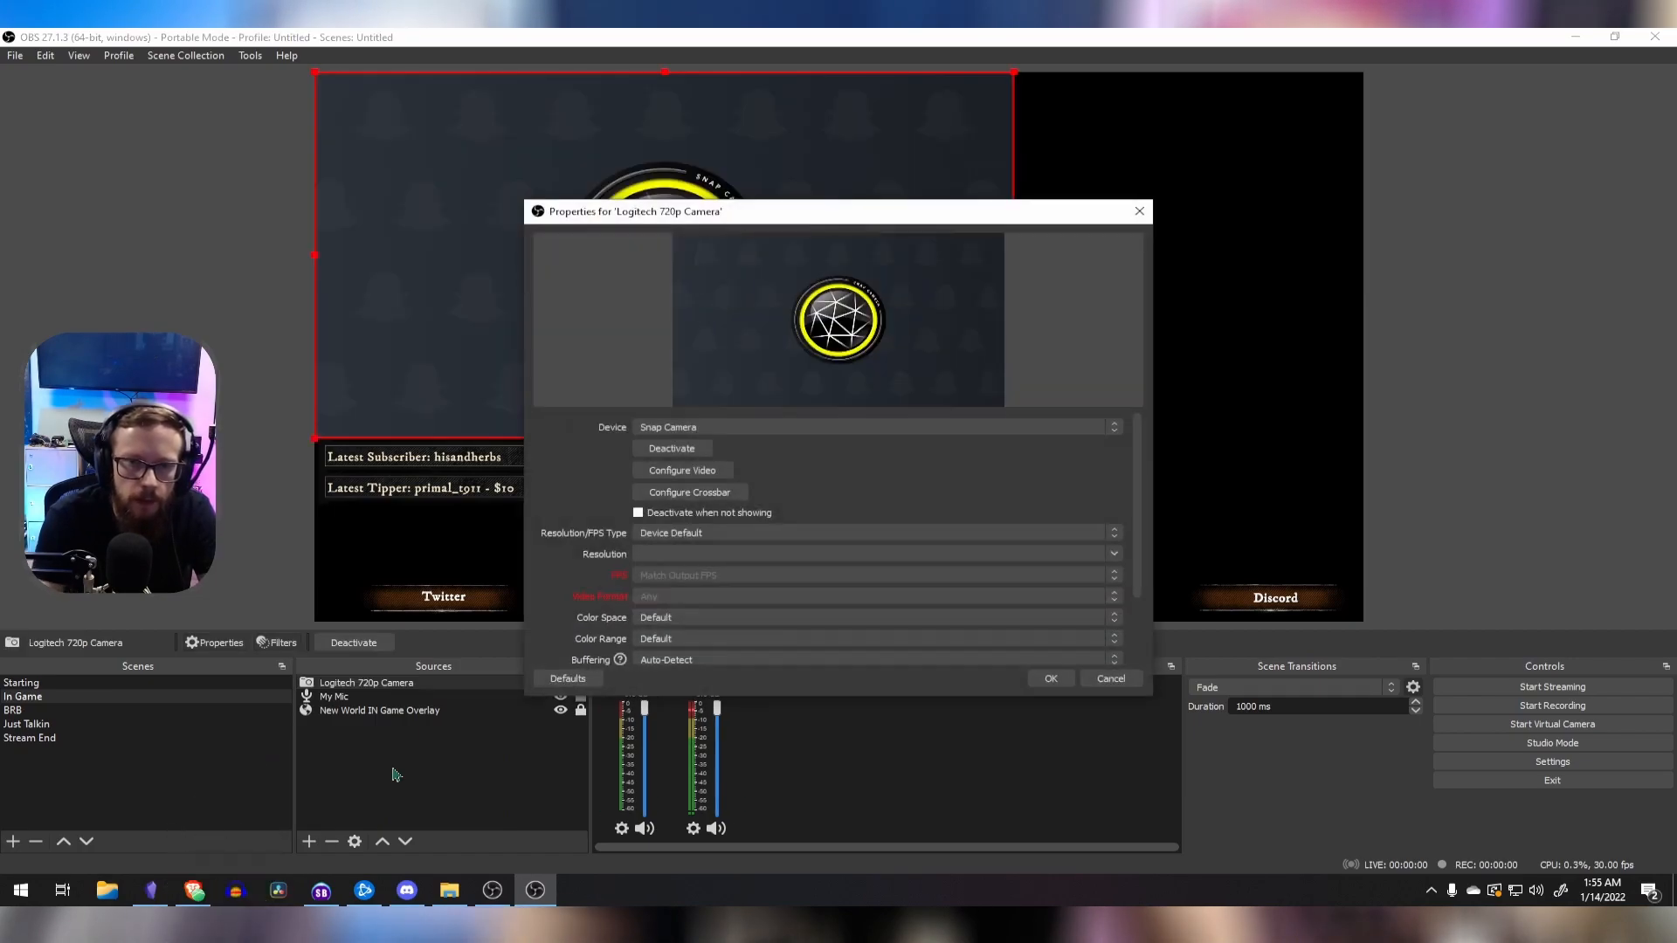
Step: Configure the camera source to use USB Video Device with a custom resolution of 1280x720
left_click(863, 428)
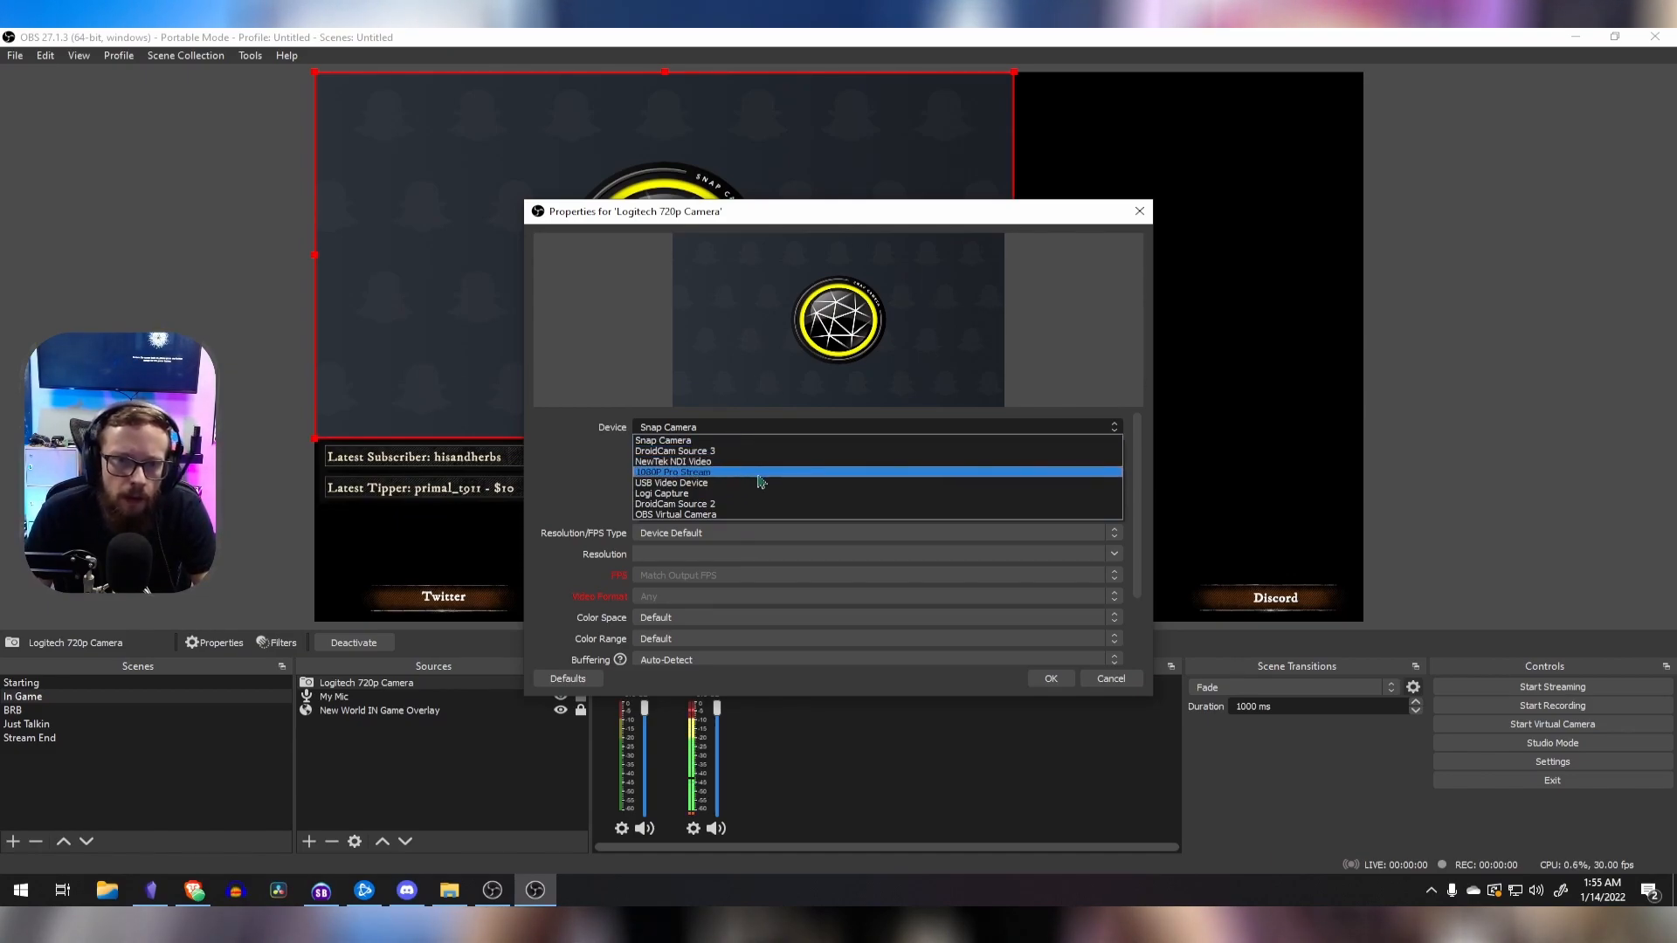
left_click(715, 490)
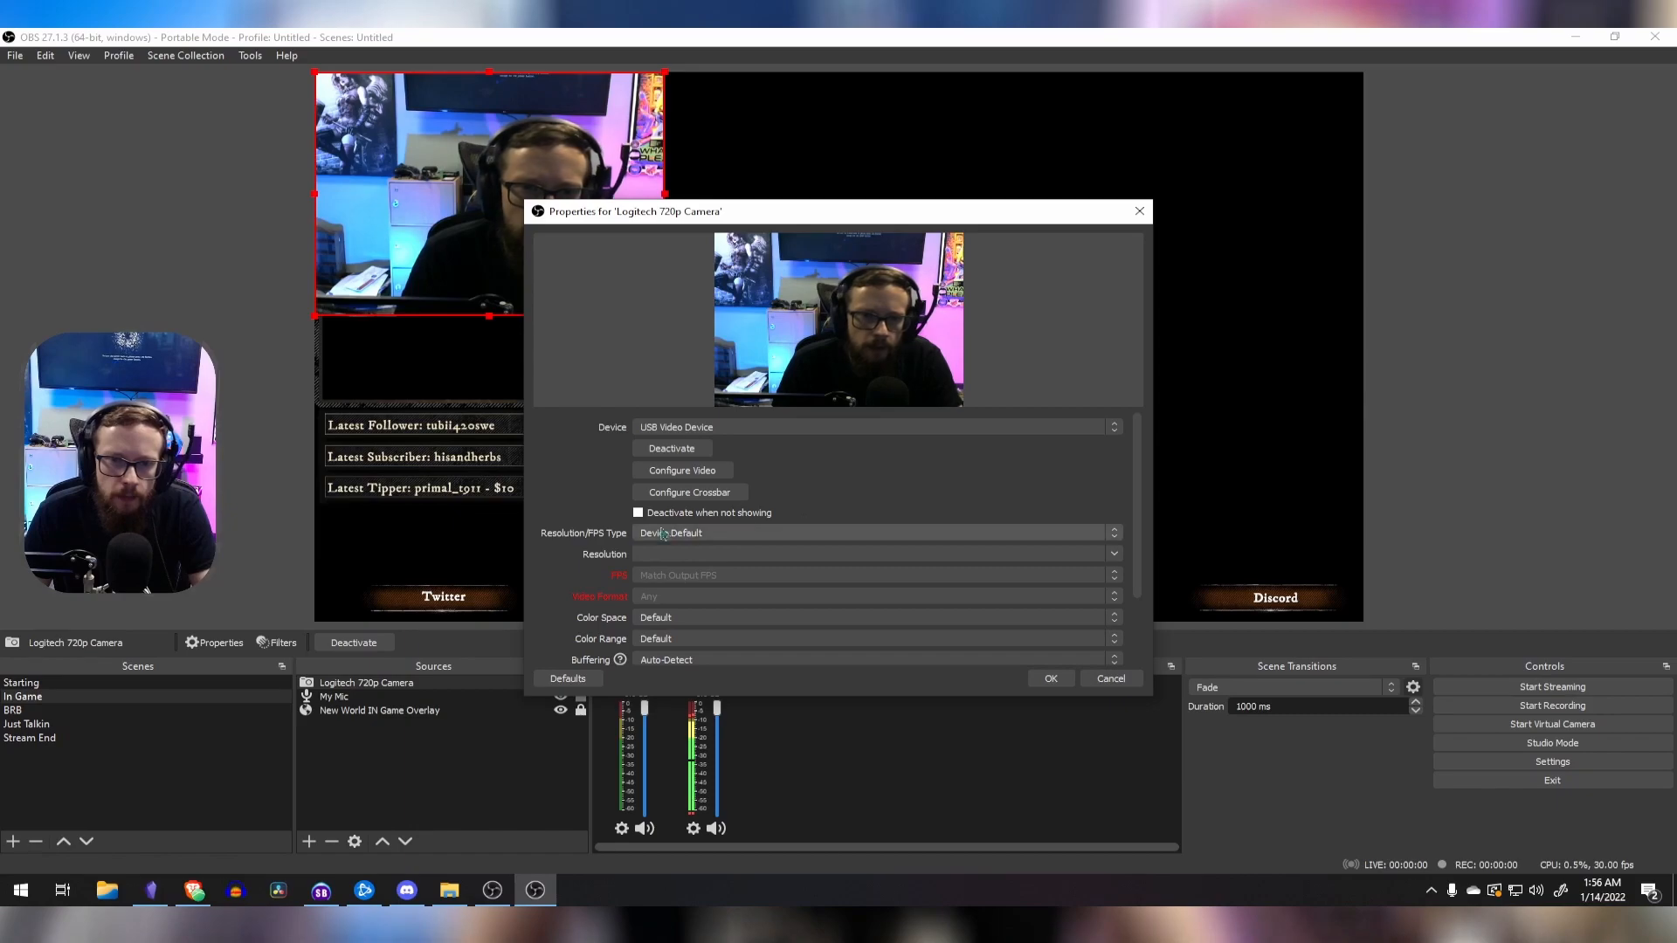
left_click(738, 535)
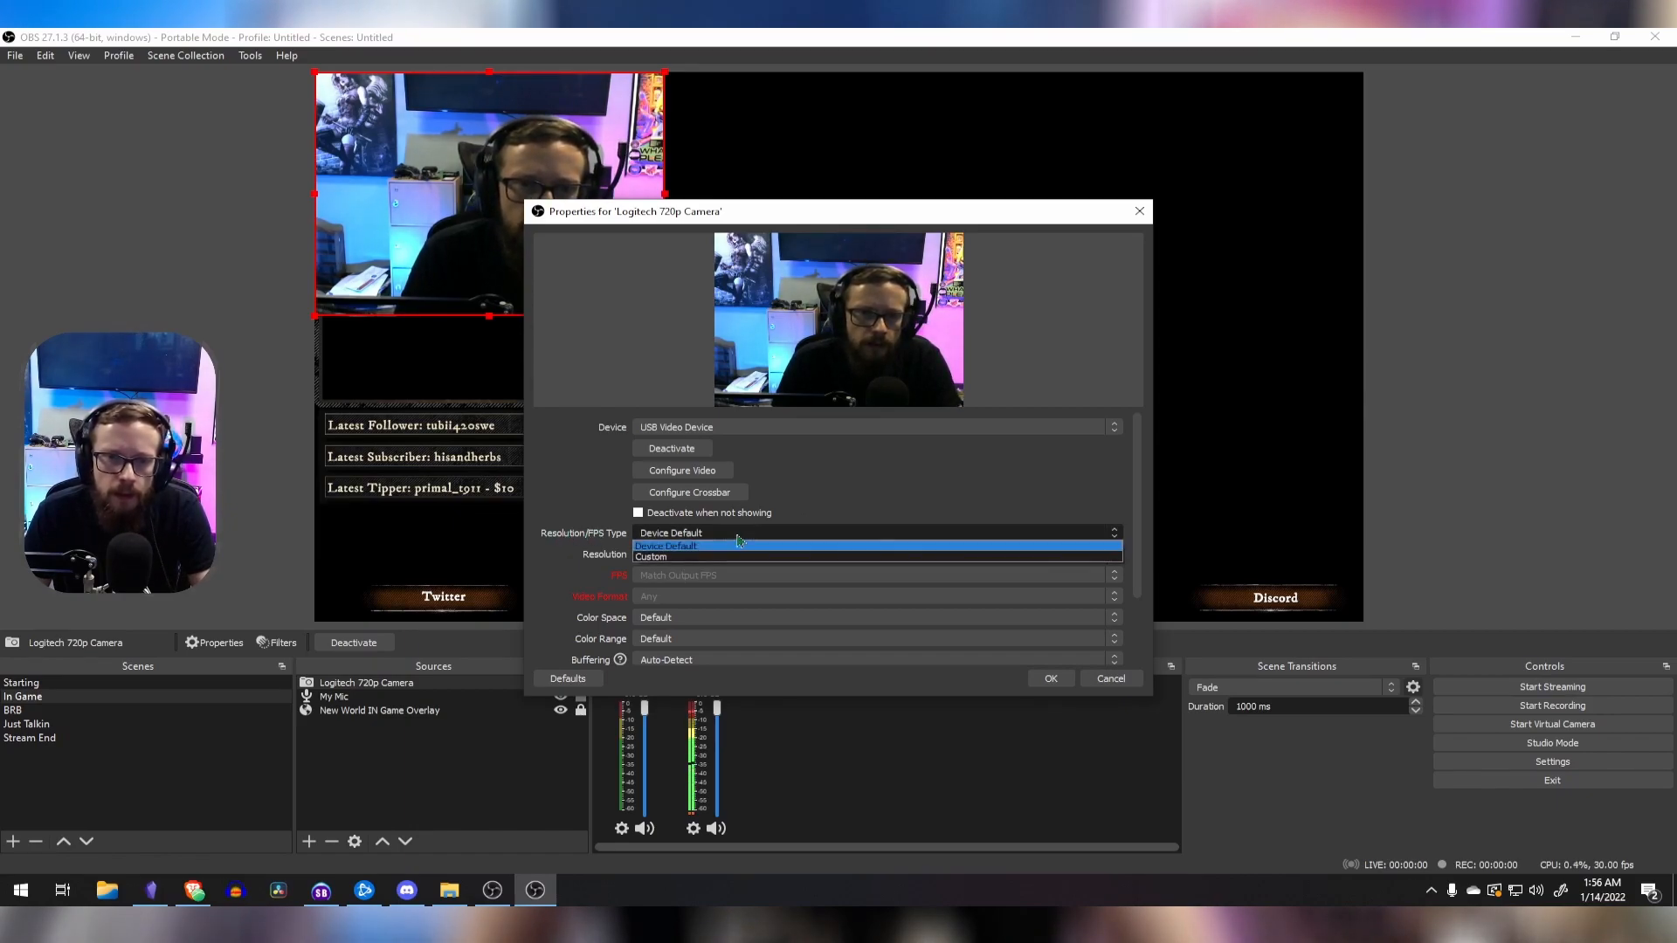
left_click(688, 557)
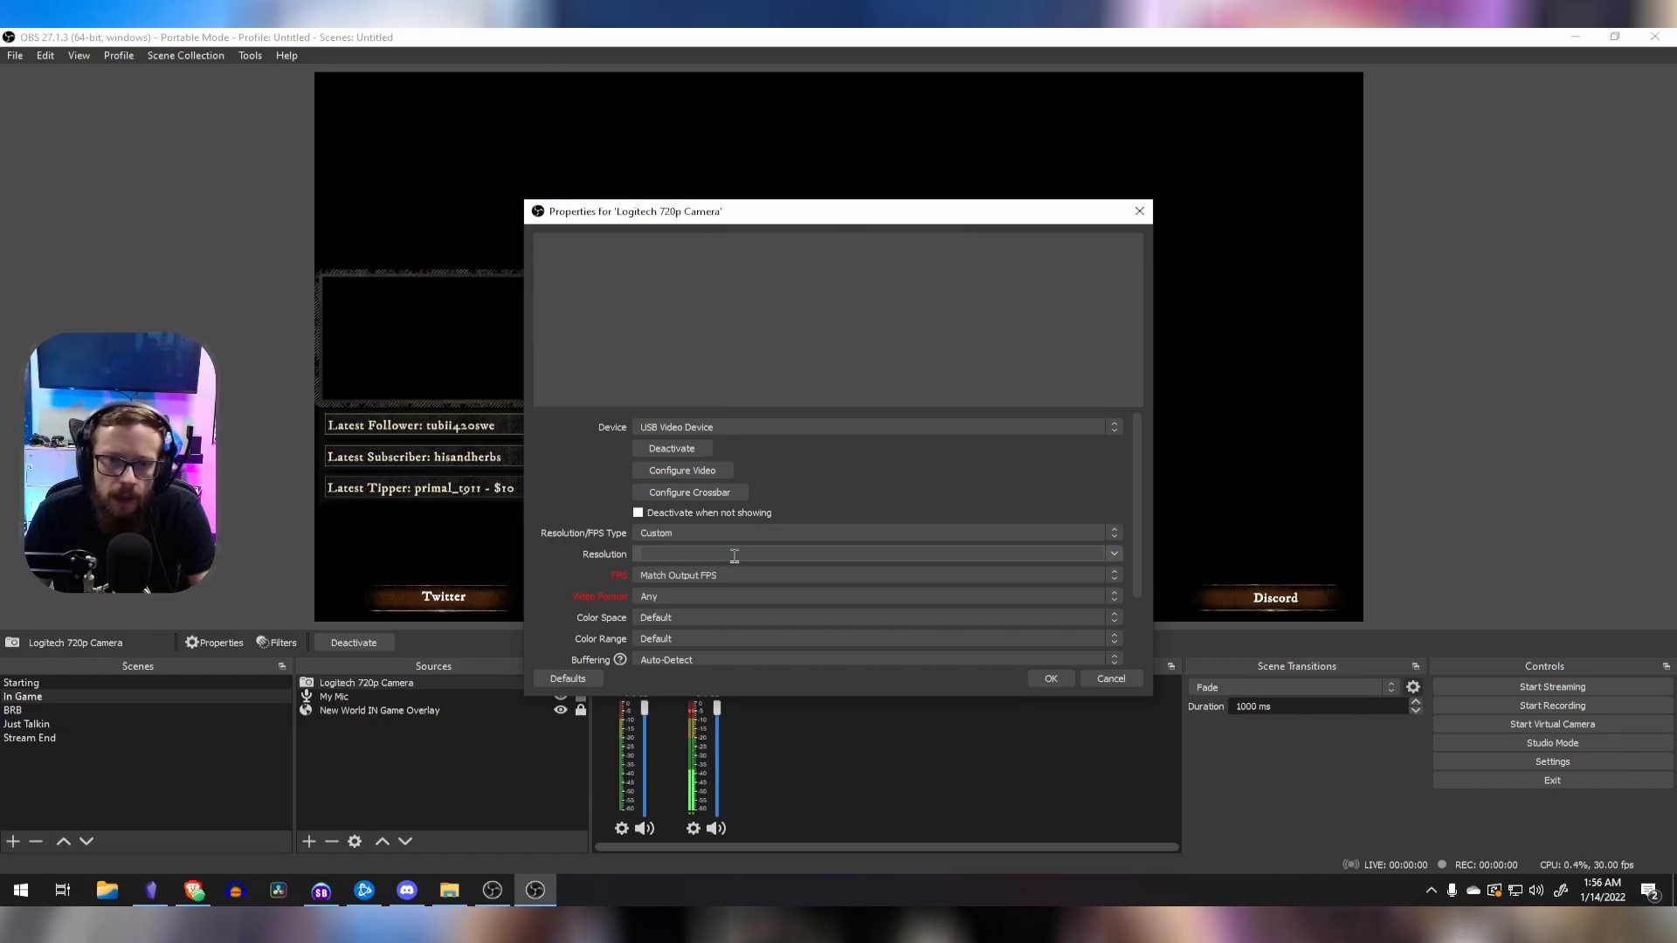
left_click(1113, 556)
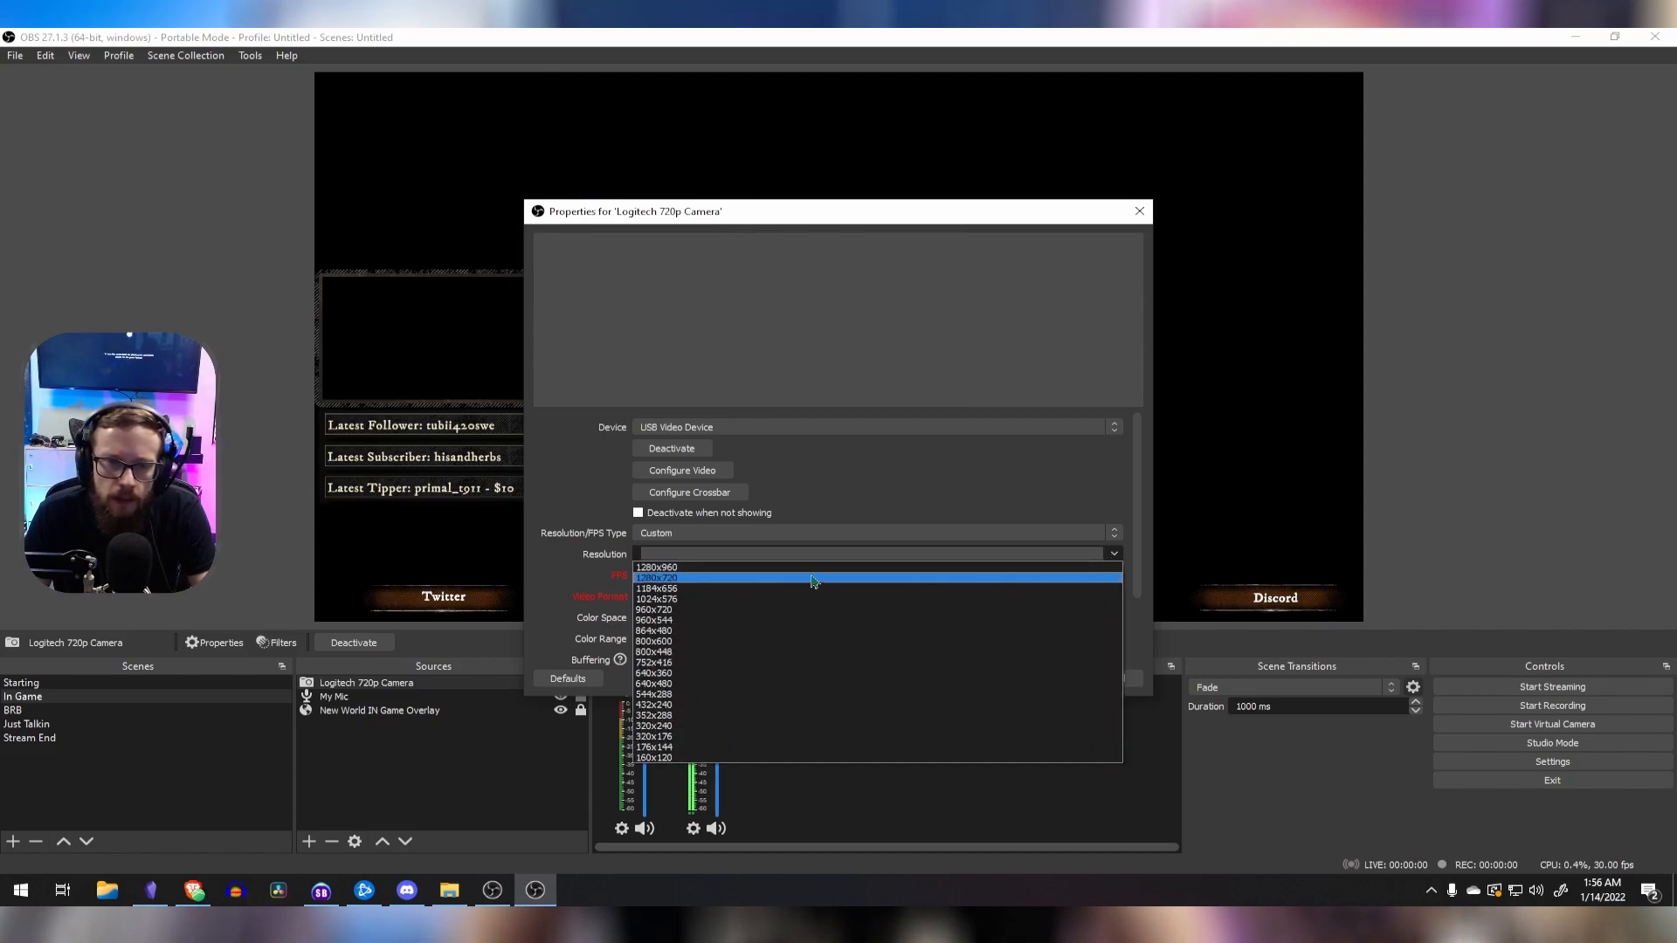
left_click(664, 580)
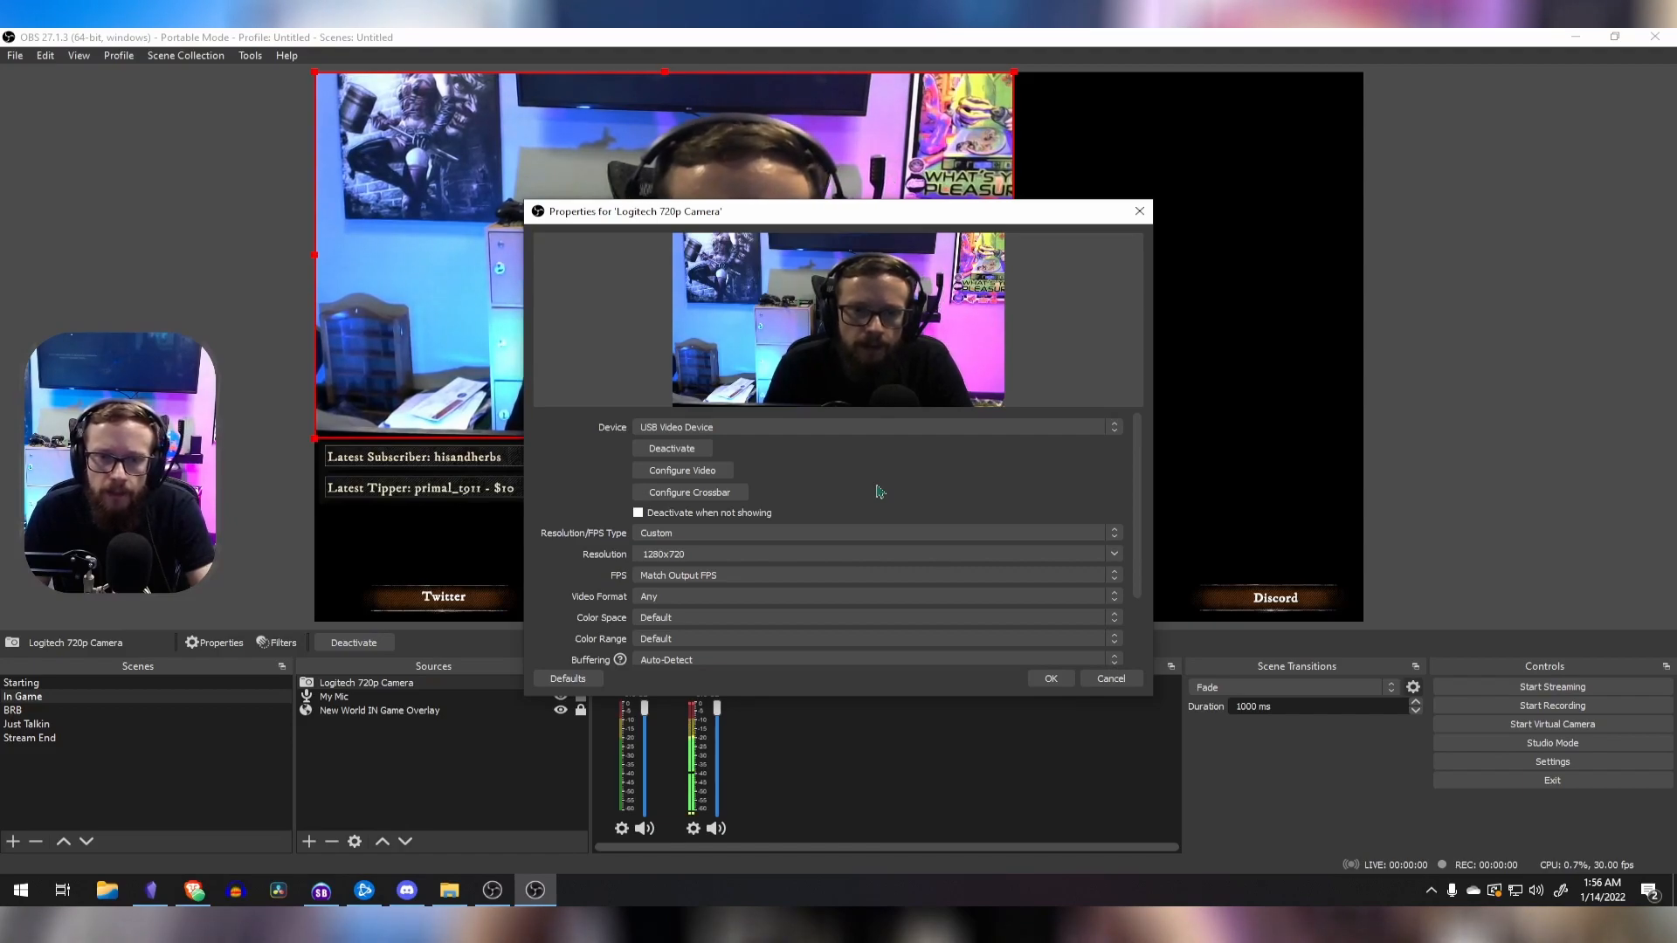
left_click(1051, 680)
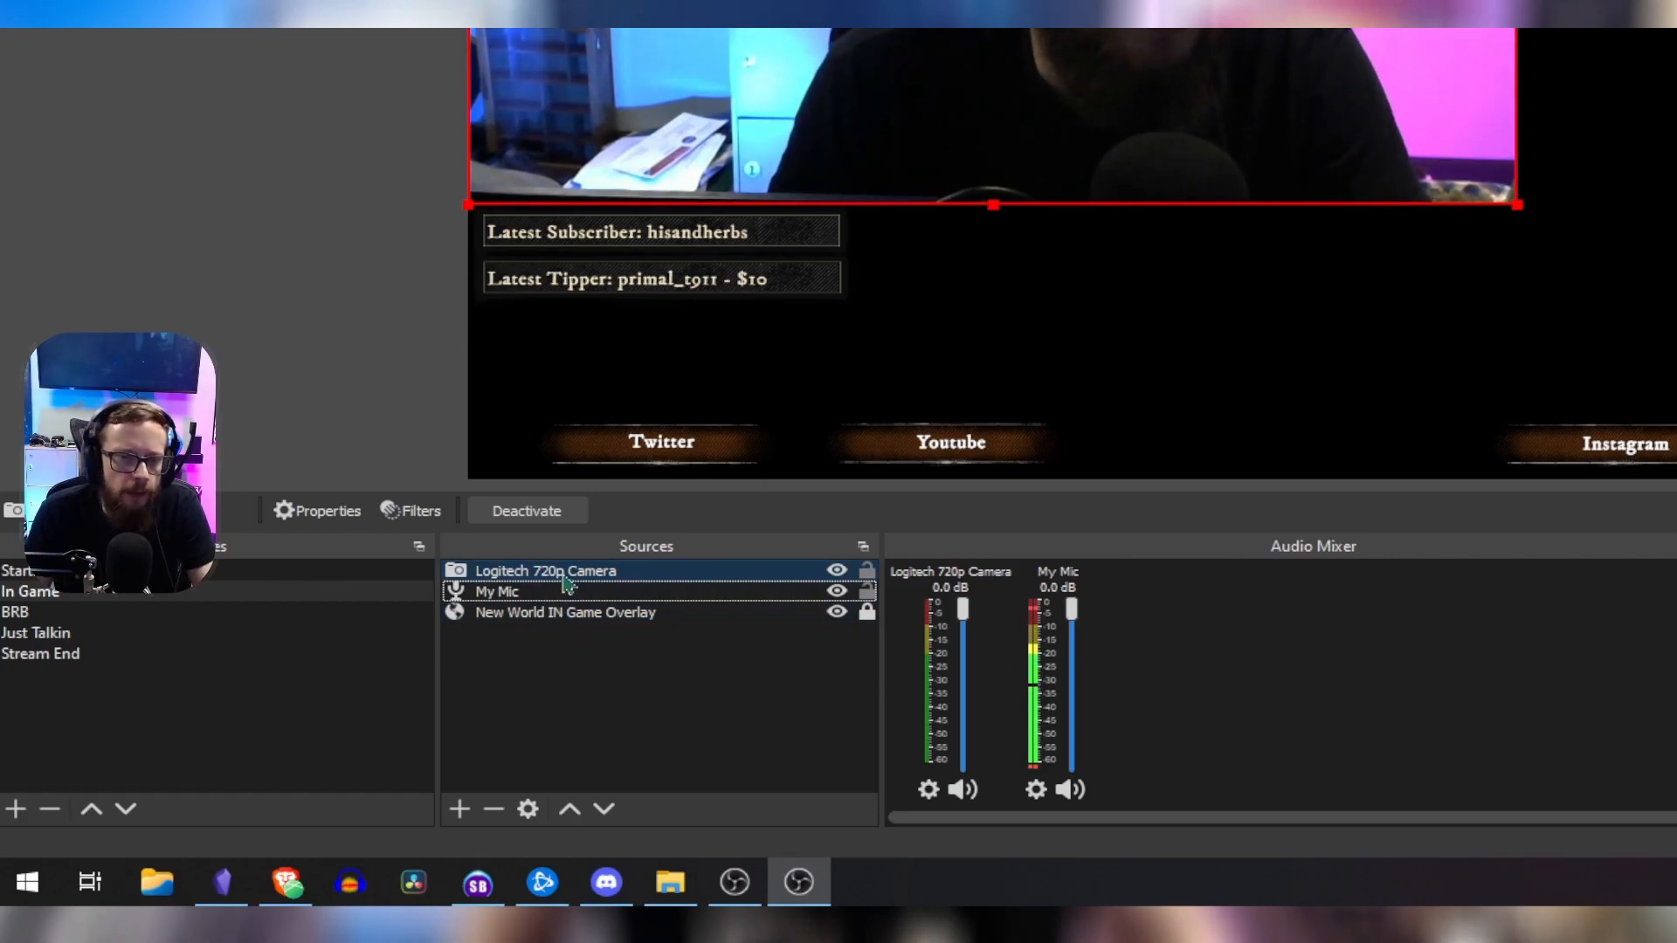
Step: Move the Logitech 720p Camera source below New World IN Game Overlay in the source order
left_click(558, 592)
left_click(557, 615)
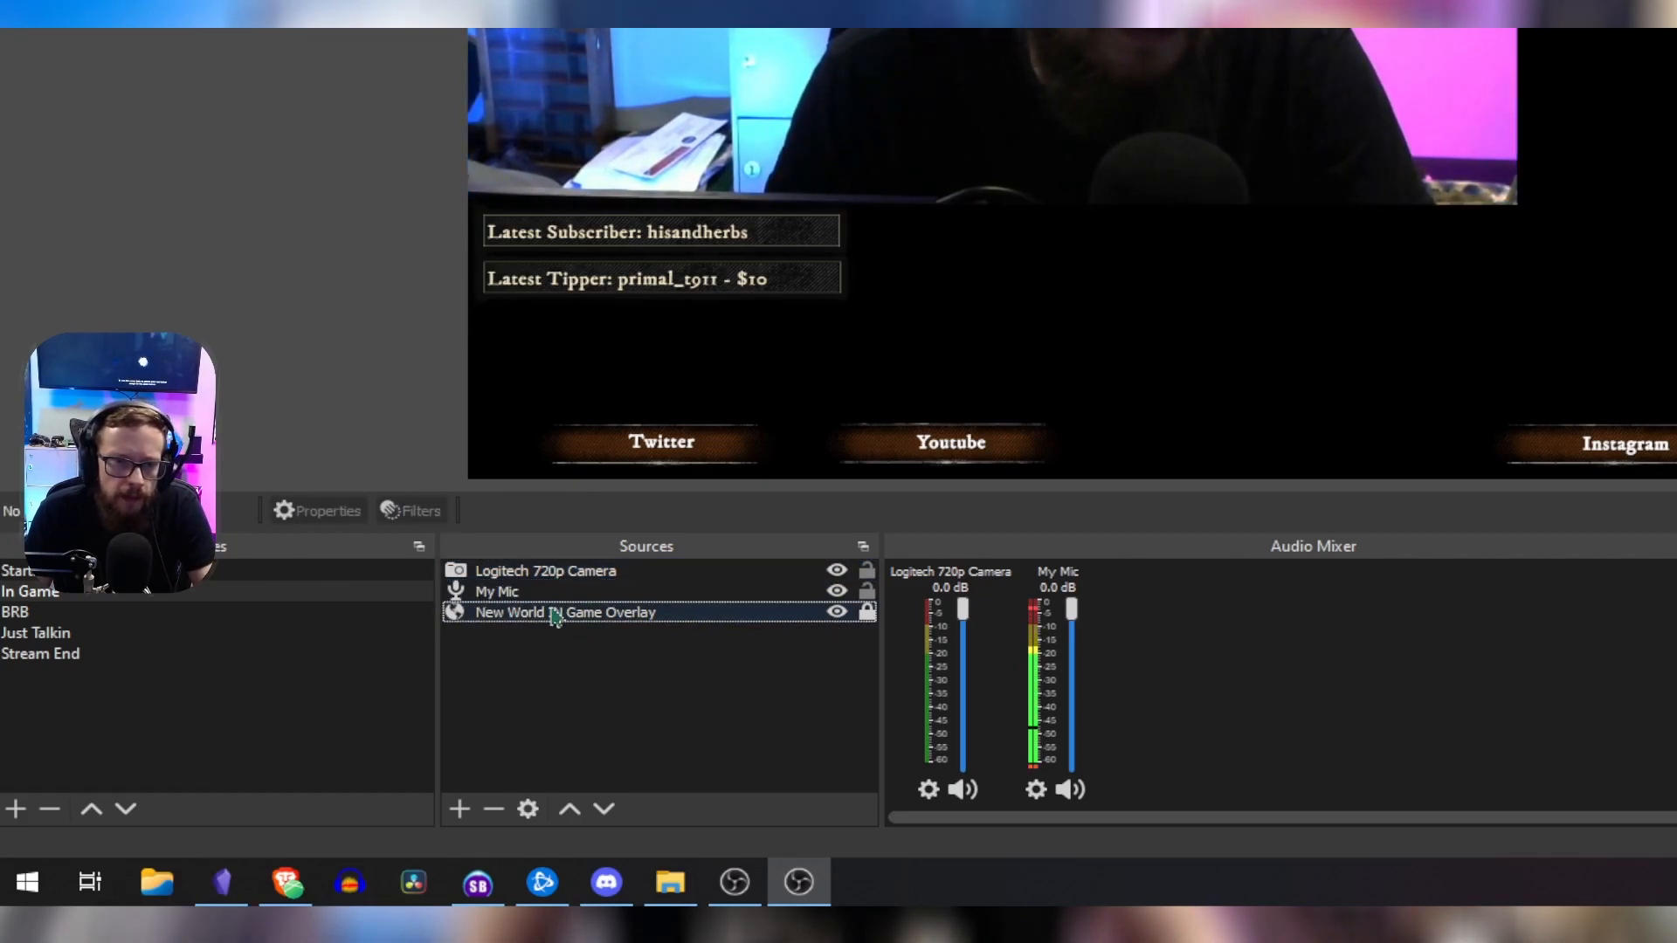
left_click_drag(558, 579, 554, 620)
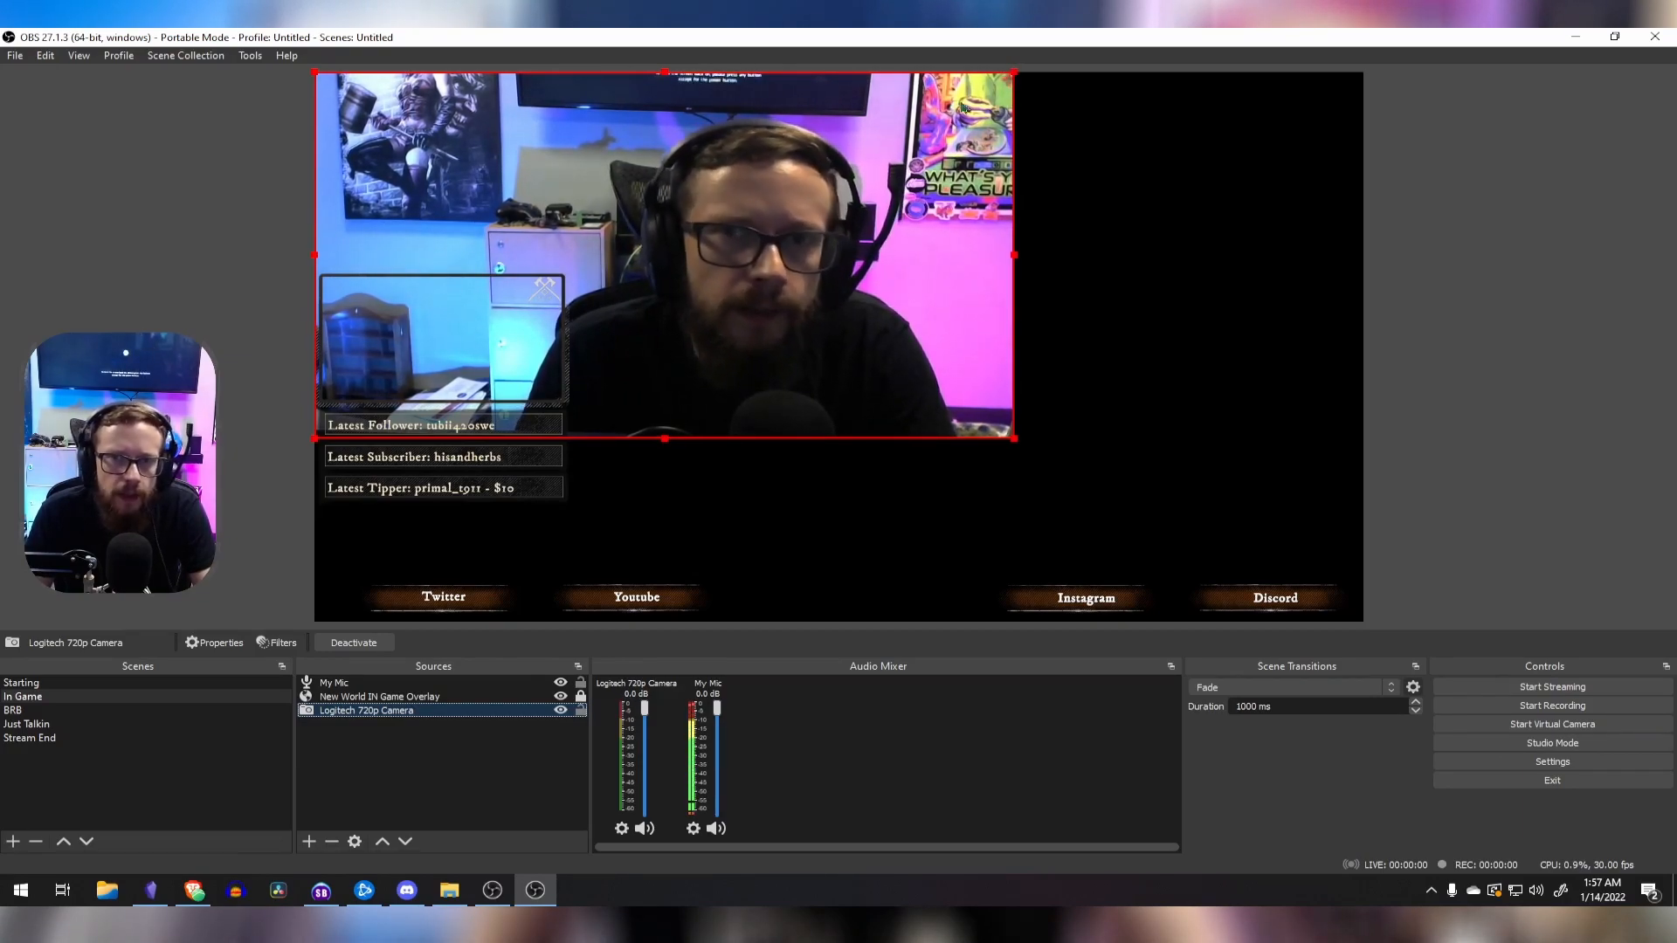
Step: Scale down the camera image and position it inside the overlay's webcam frame above the Latest Follower label
left_click_drag(1014, 70, 558, 313)
left_click_drag(437, 355, 445, 322)
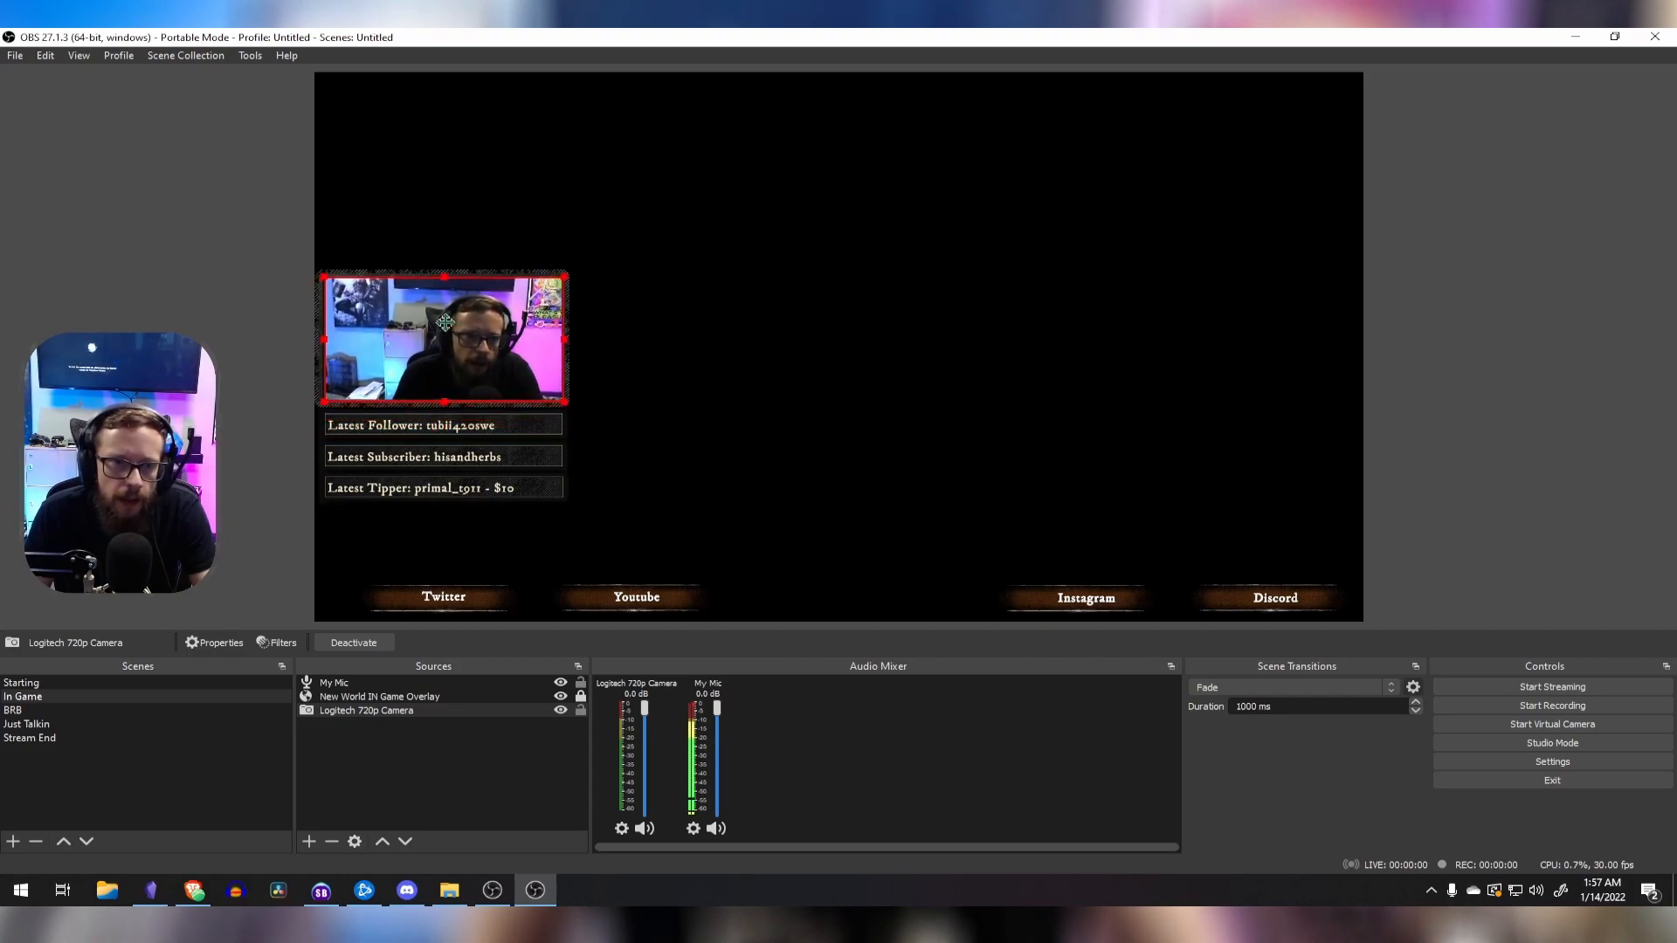
left_click(741, 330)
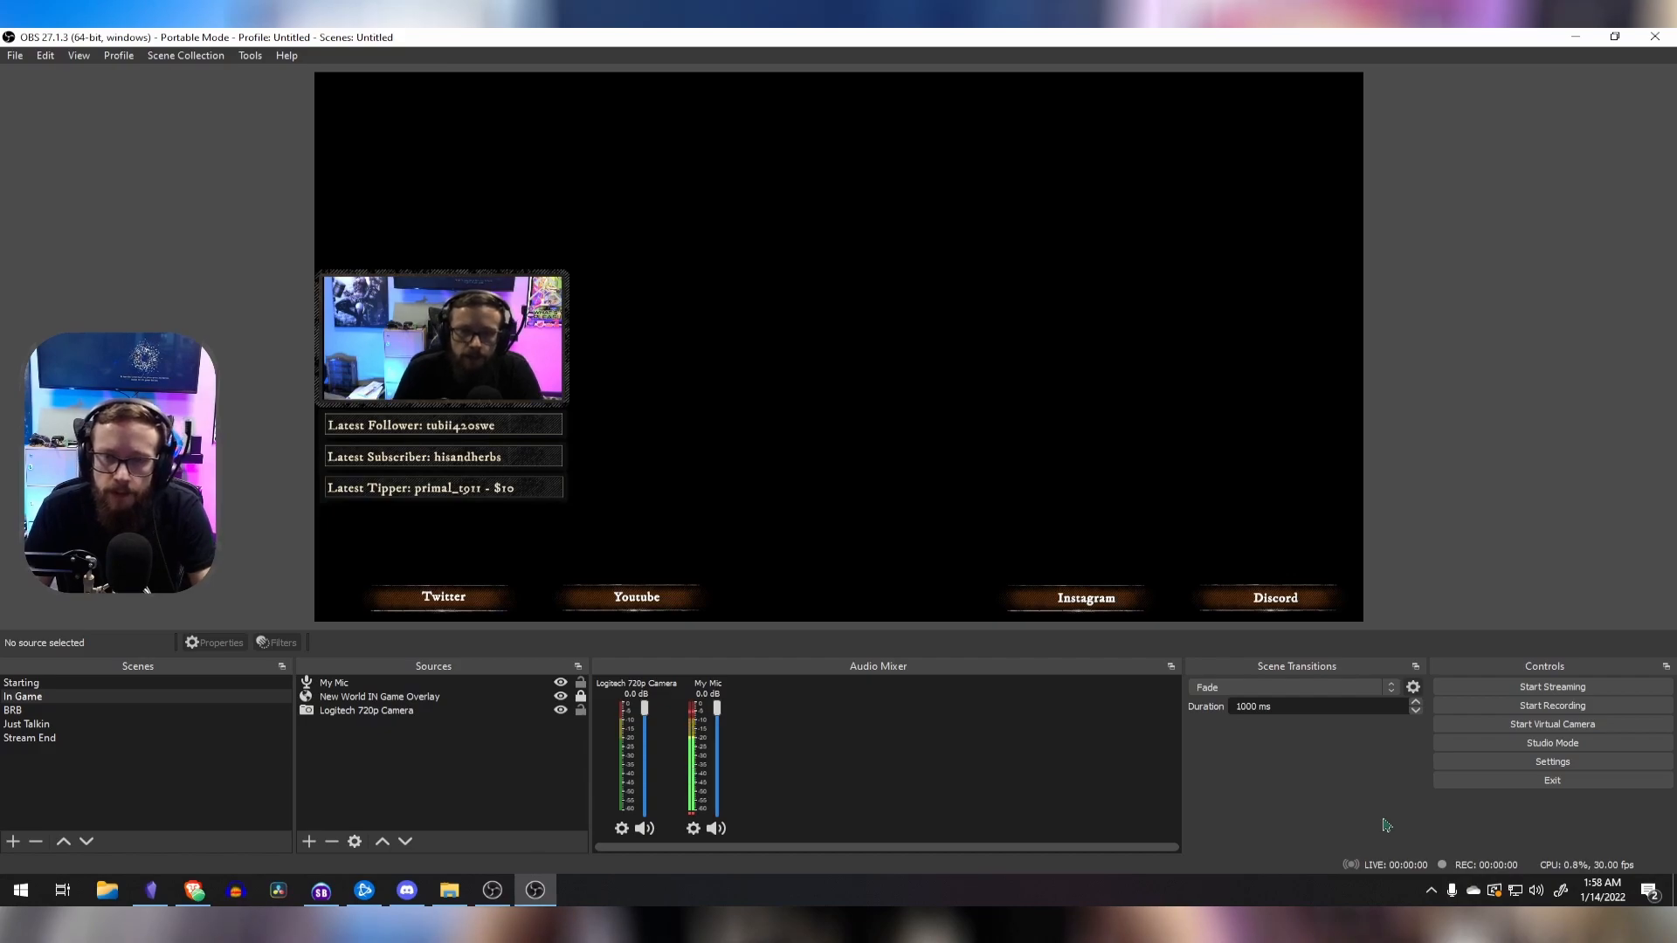
Step: Open the Steam library from the system tray, launch Splitgate, and minimize the Steam window
left_click(1431, 890)
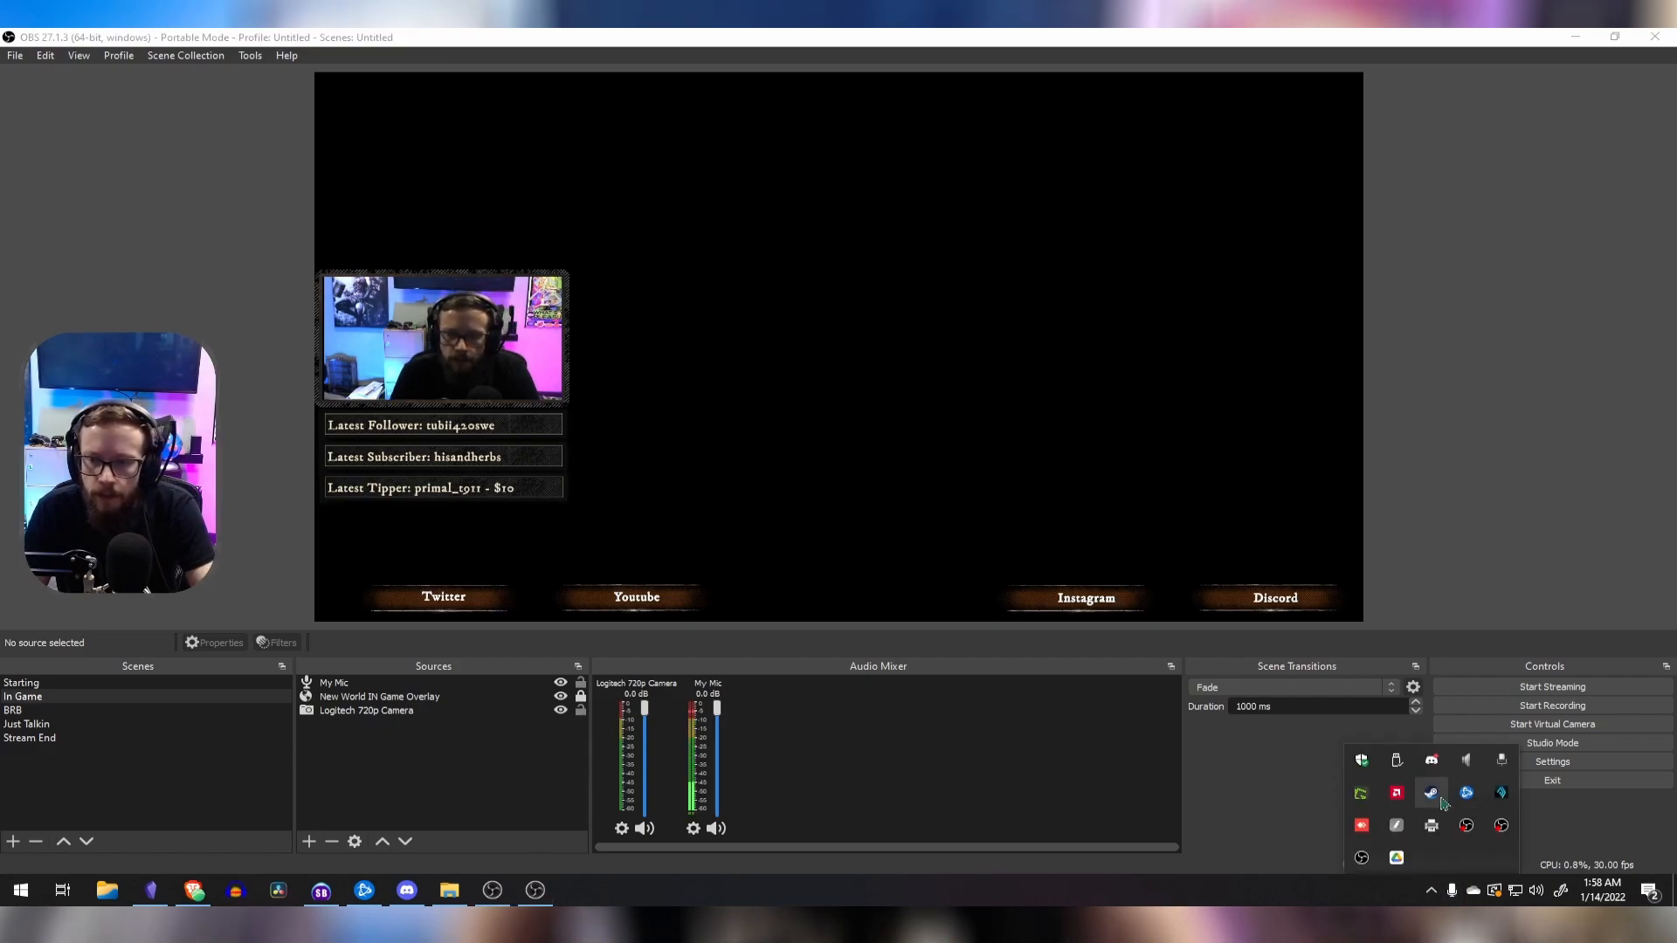
right_click(1442, 798)
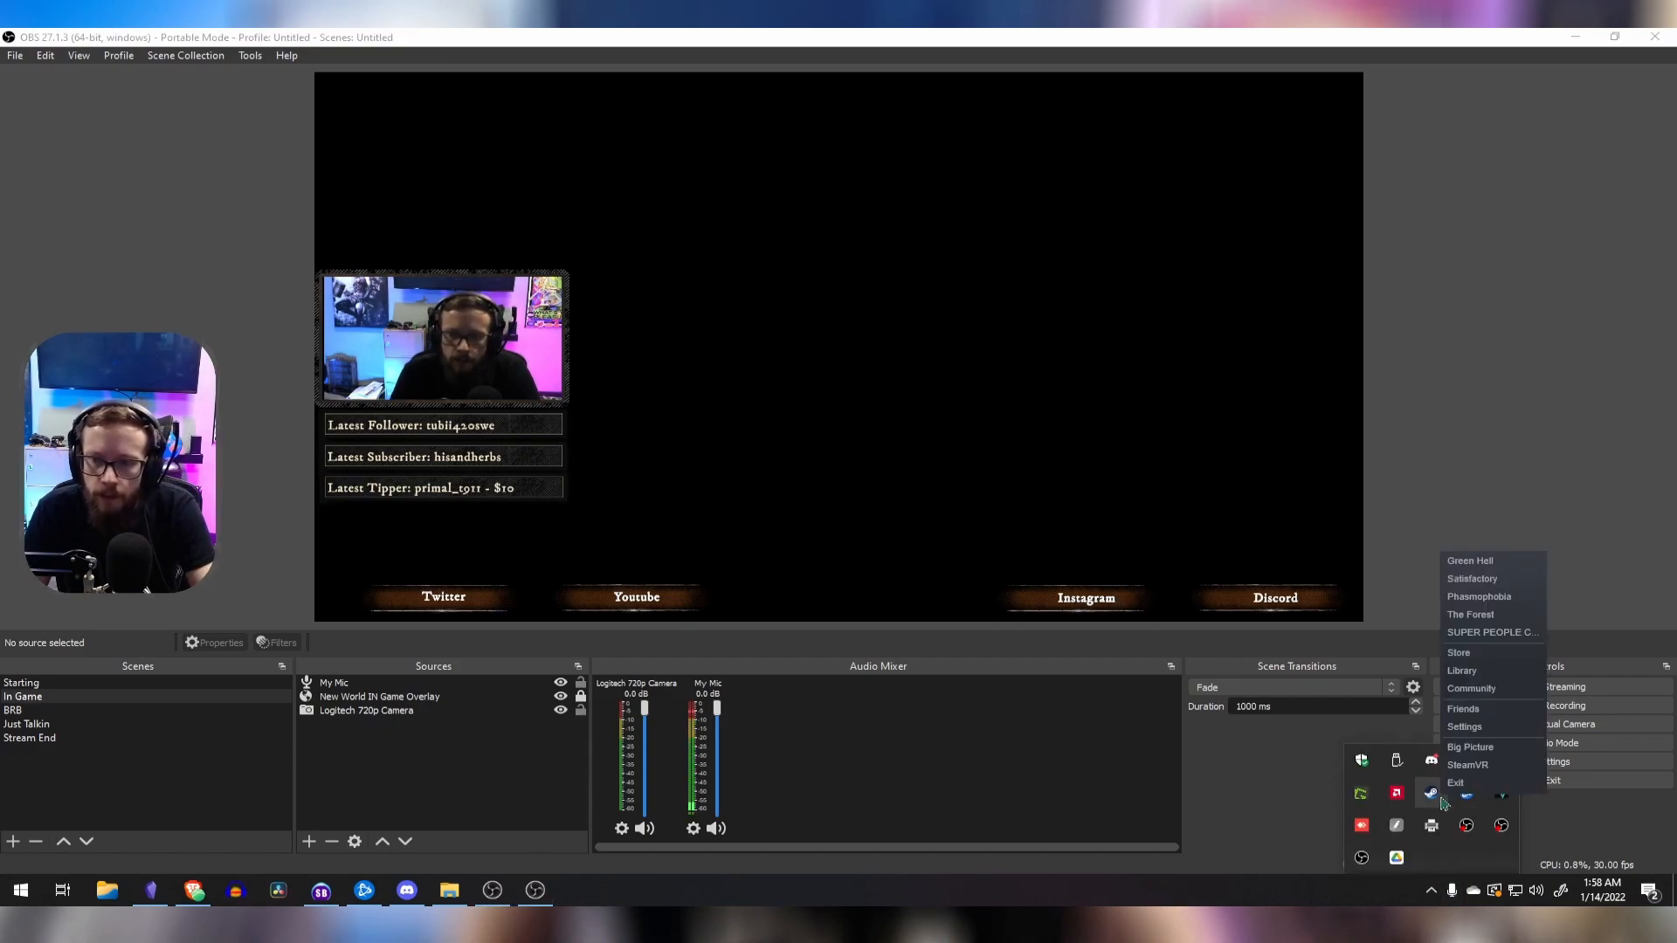
left_click(1490, 665)
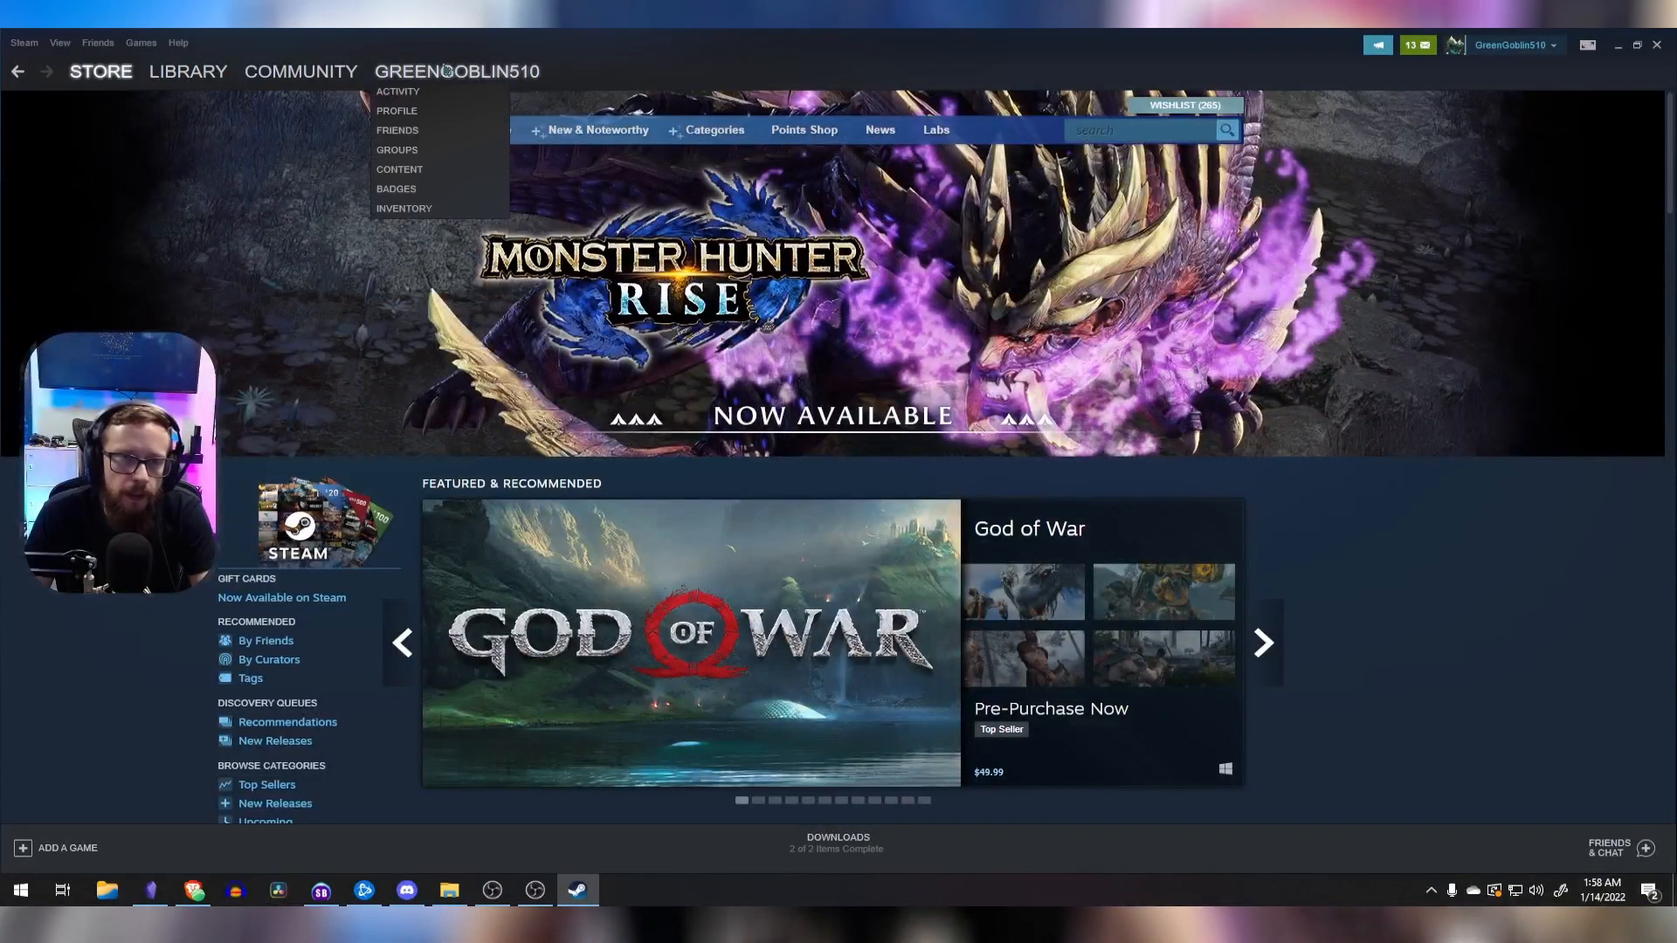
left_click(205, 75)
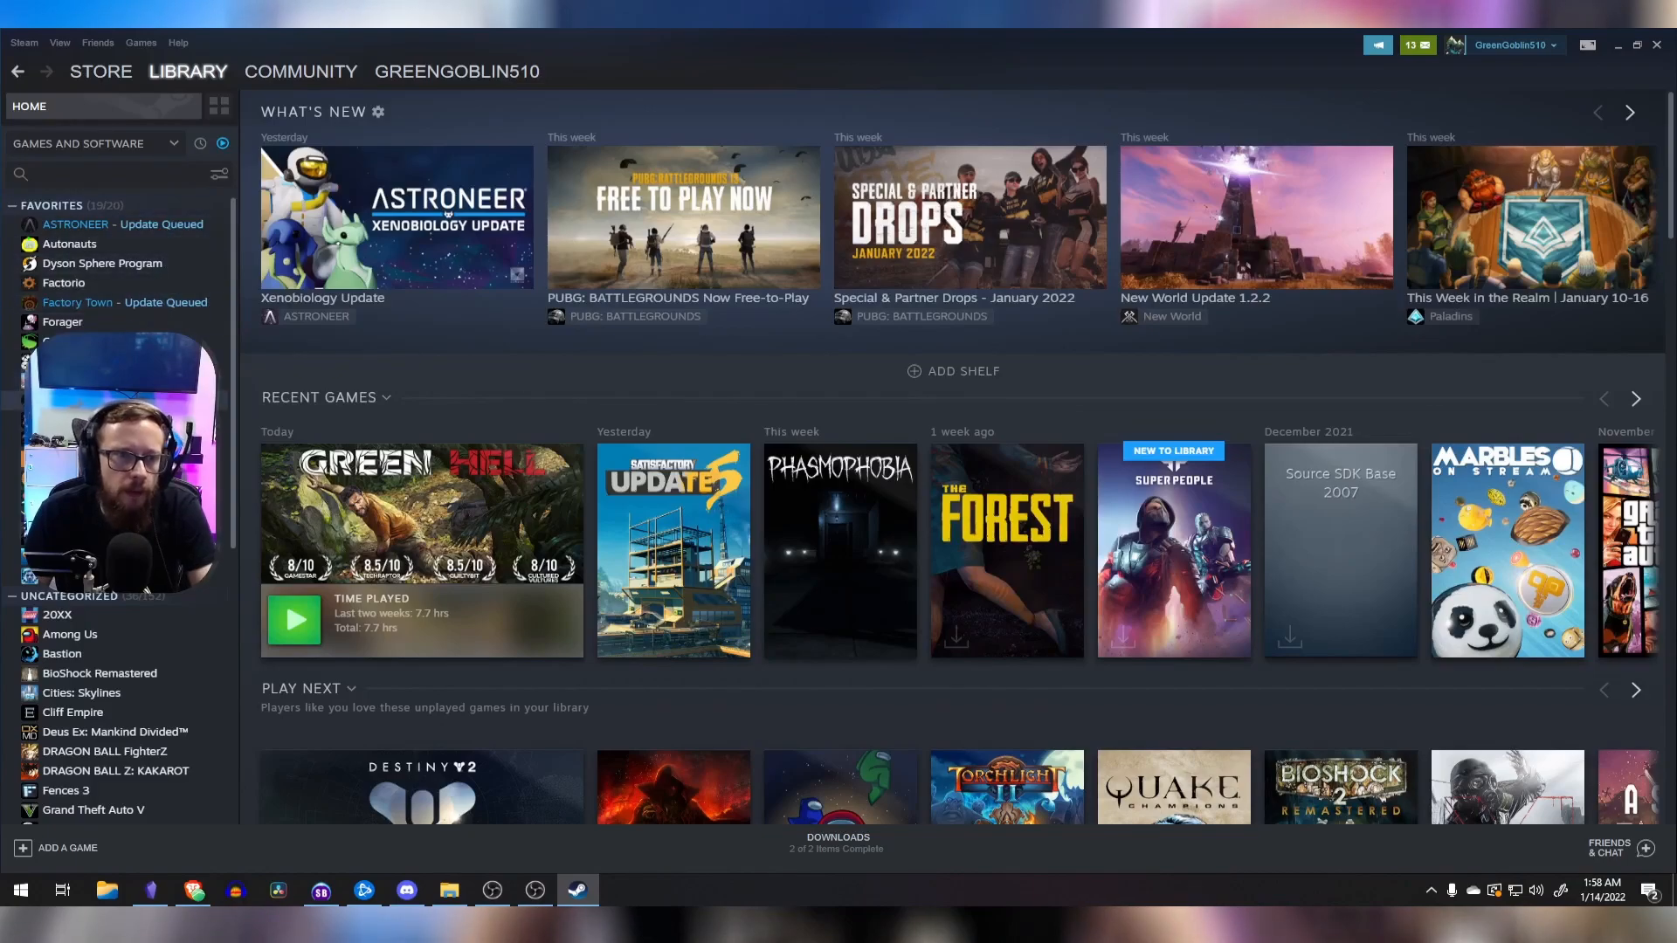
left_click(114, 400)
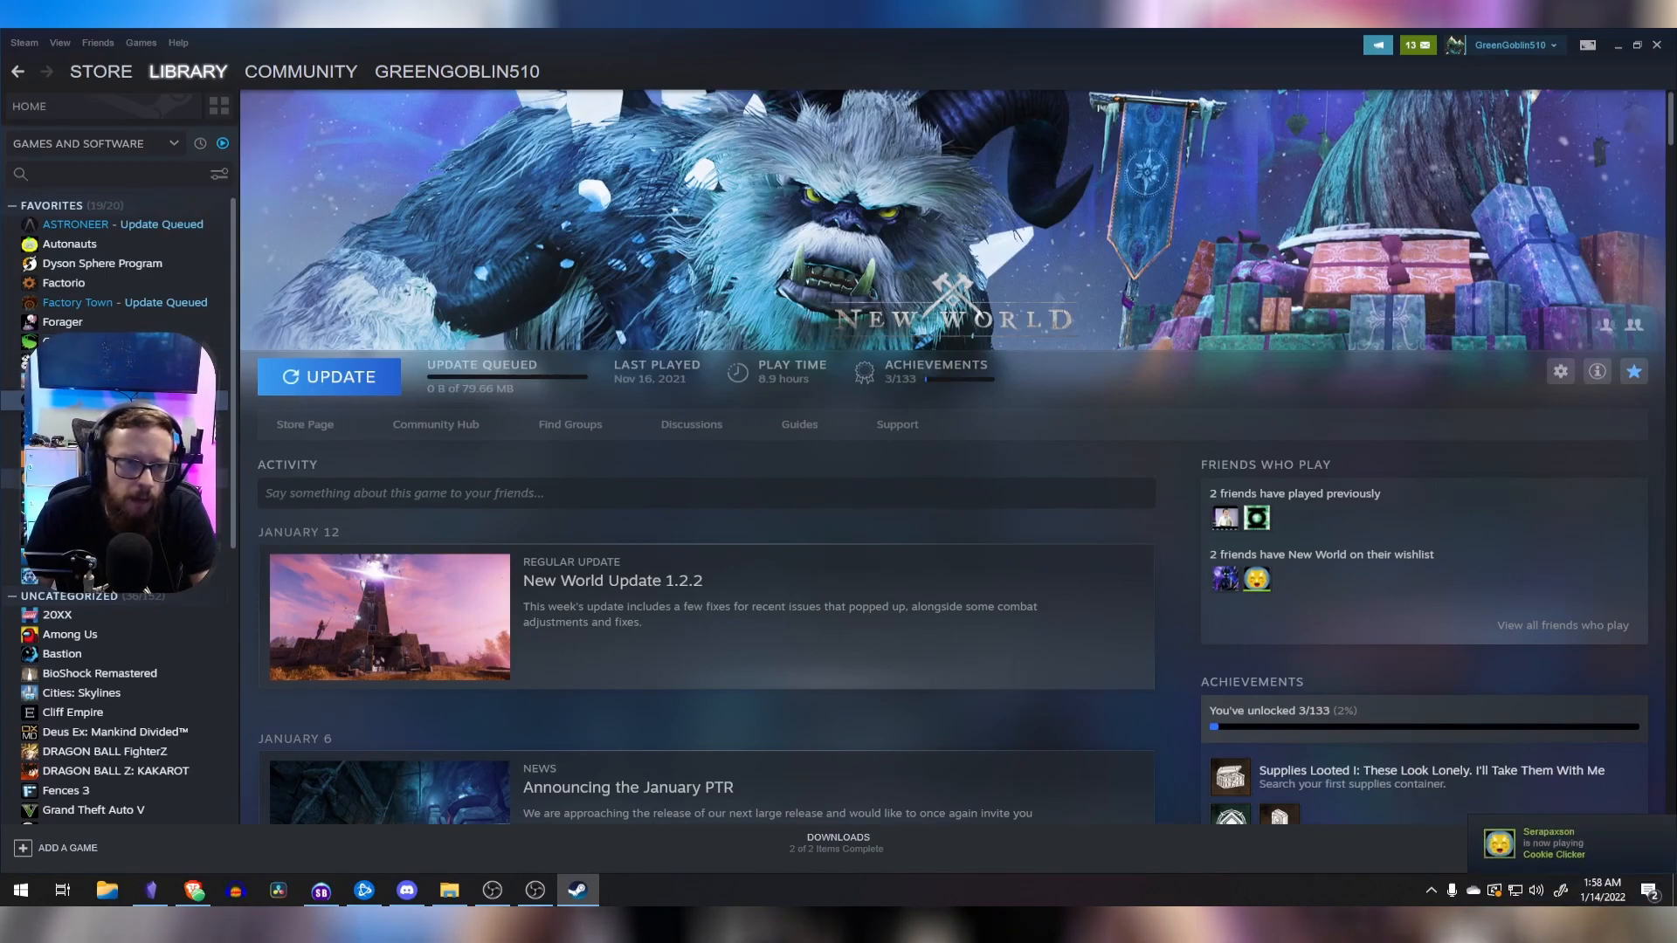
left_click(113, 498)
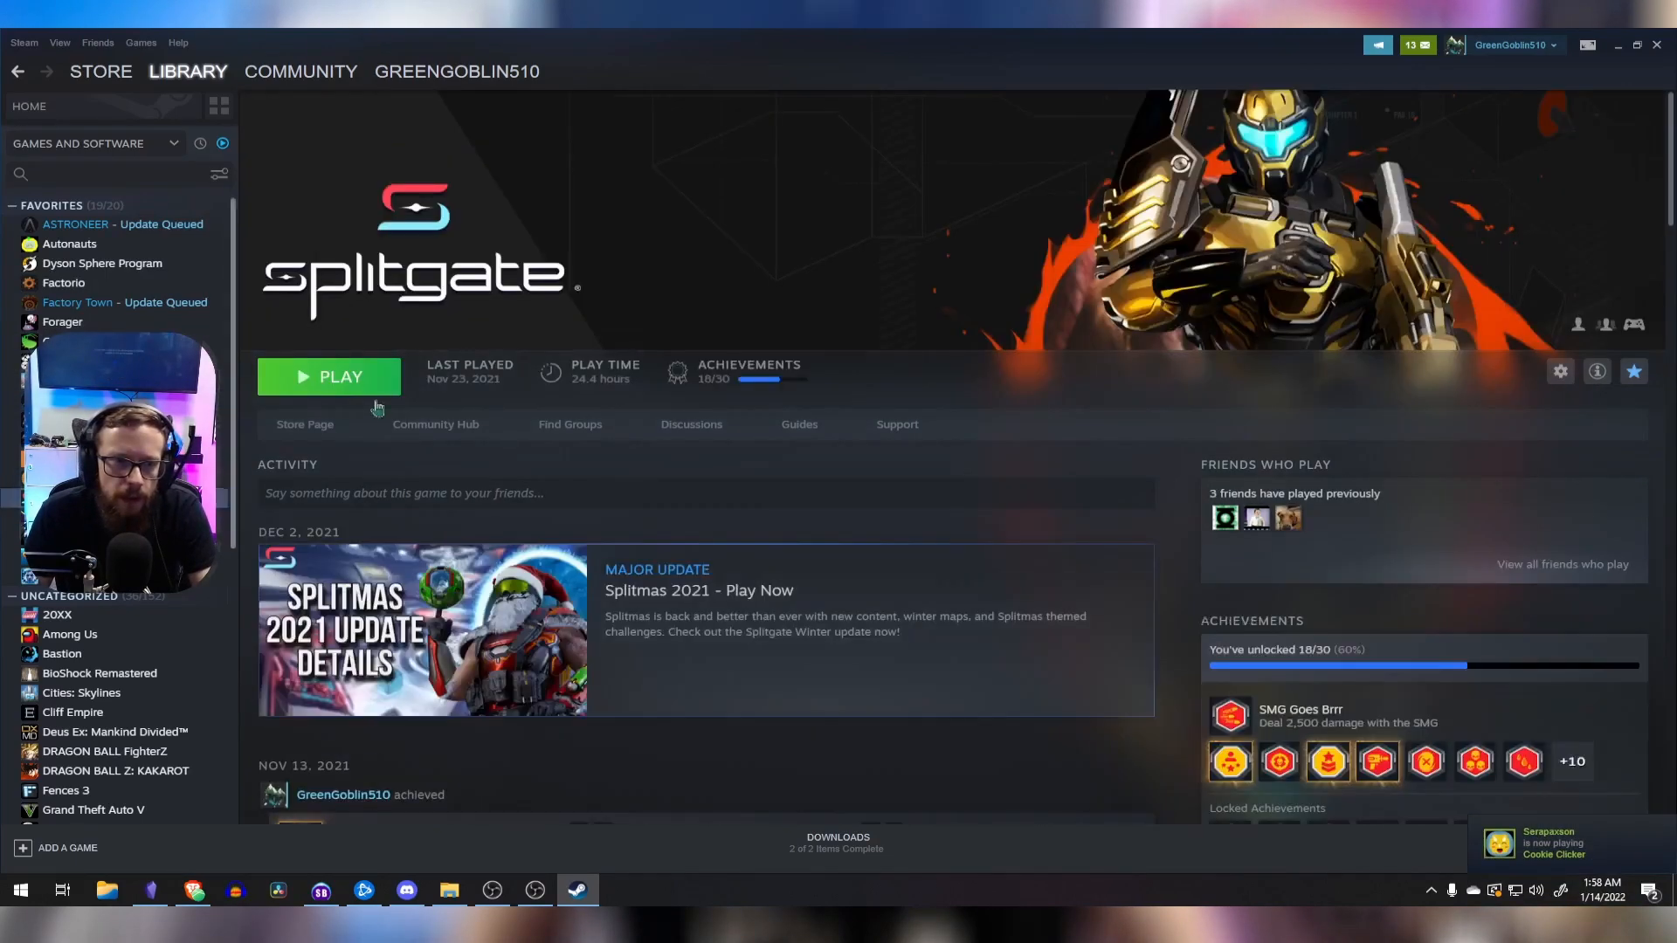
left_click(330, 389)
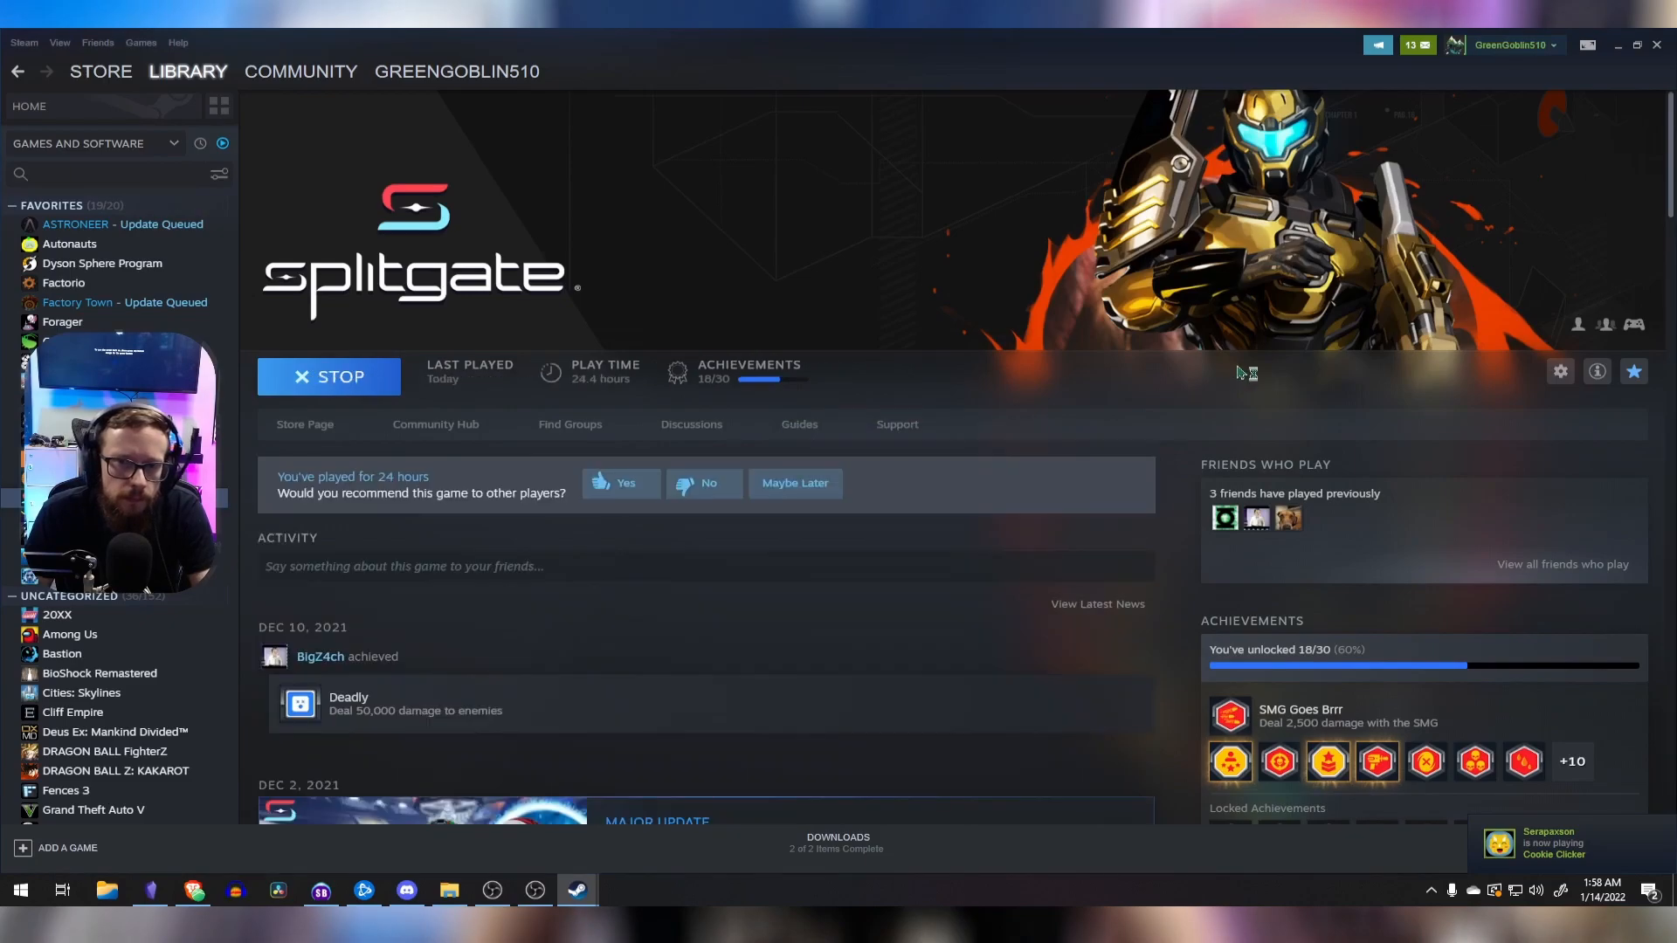
left_click(1622, 50)
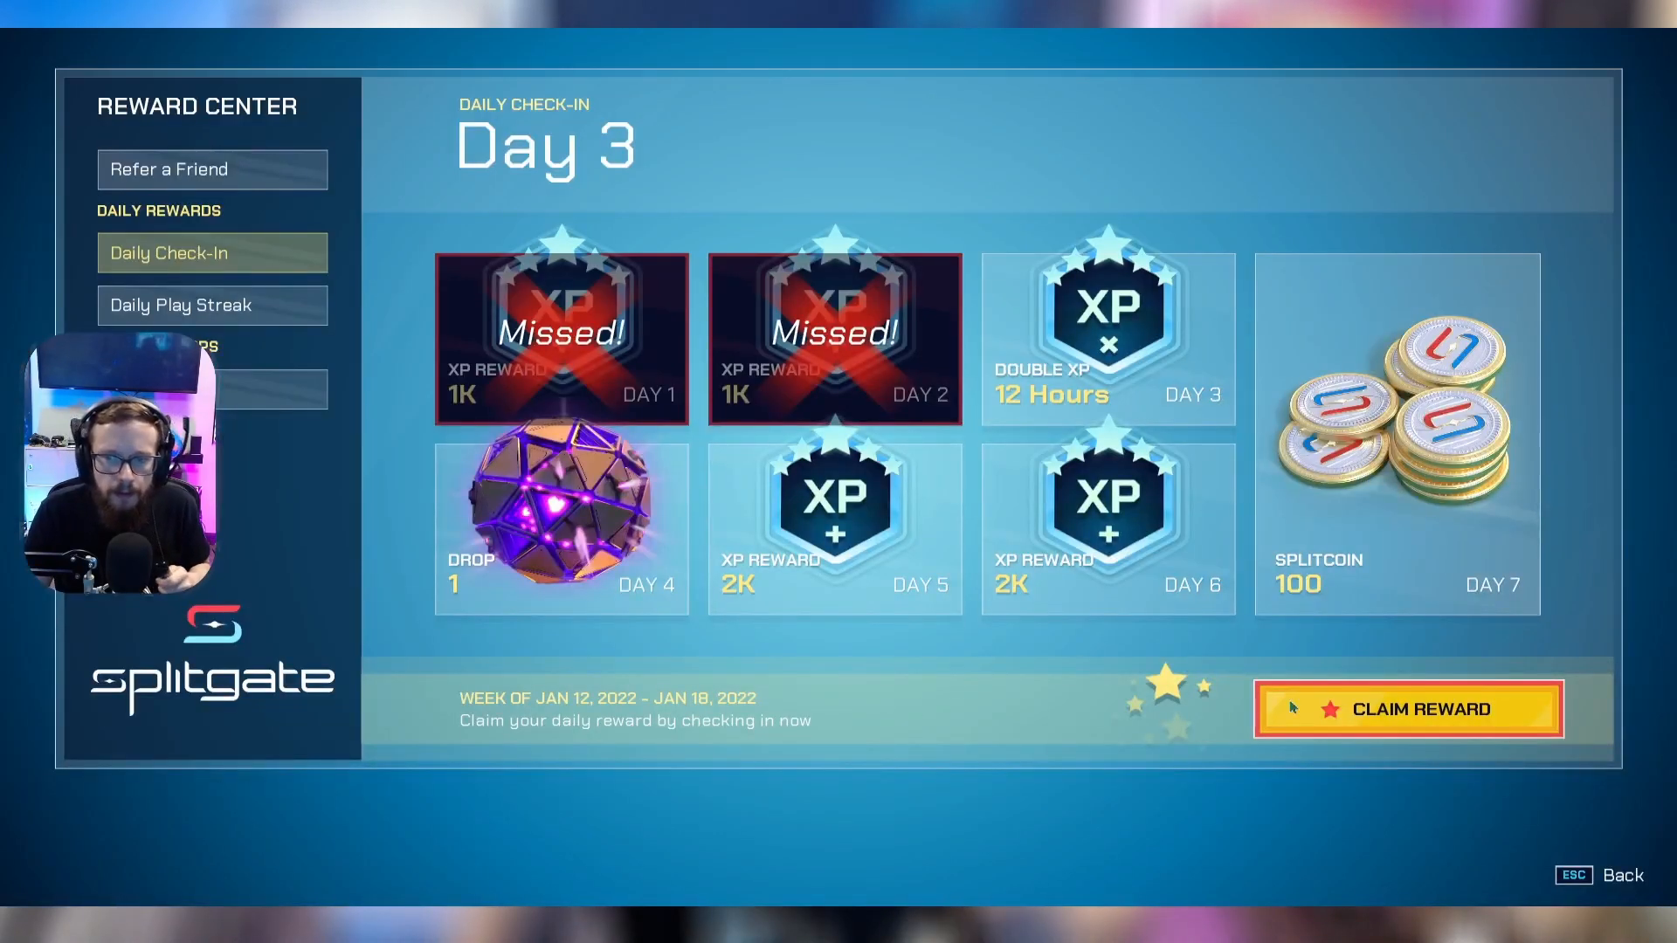
Step: Claim the Day 3 daily check-in reward in Splitgate and leave the Reward Center
left_click(1369, 714)
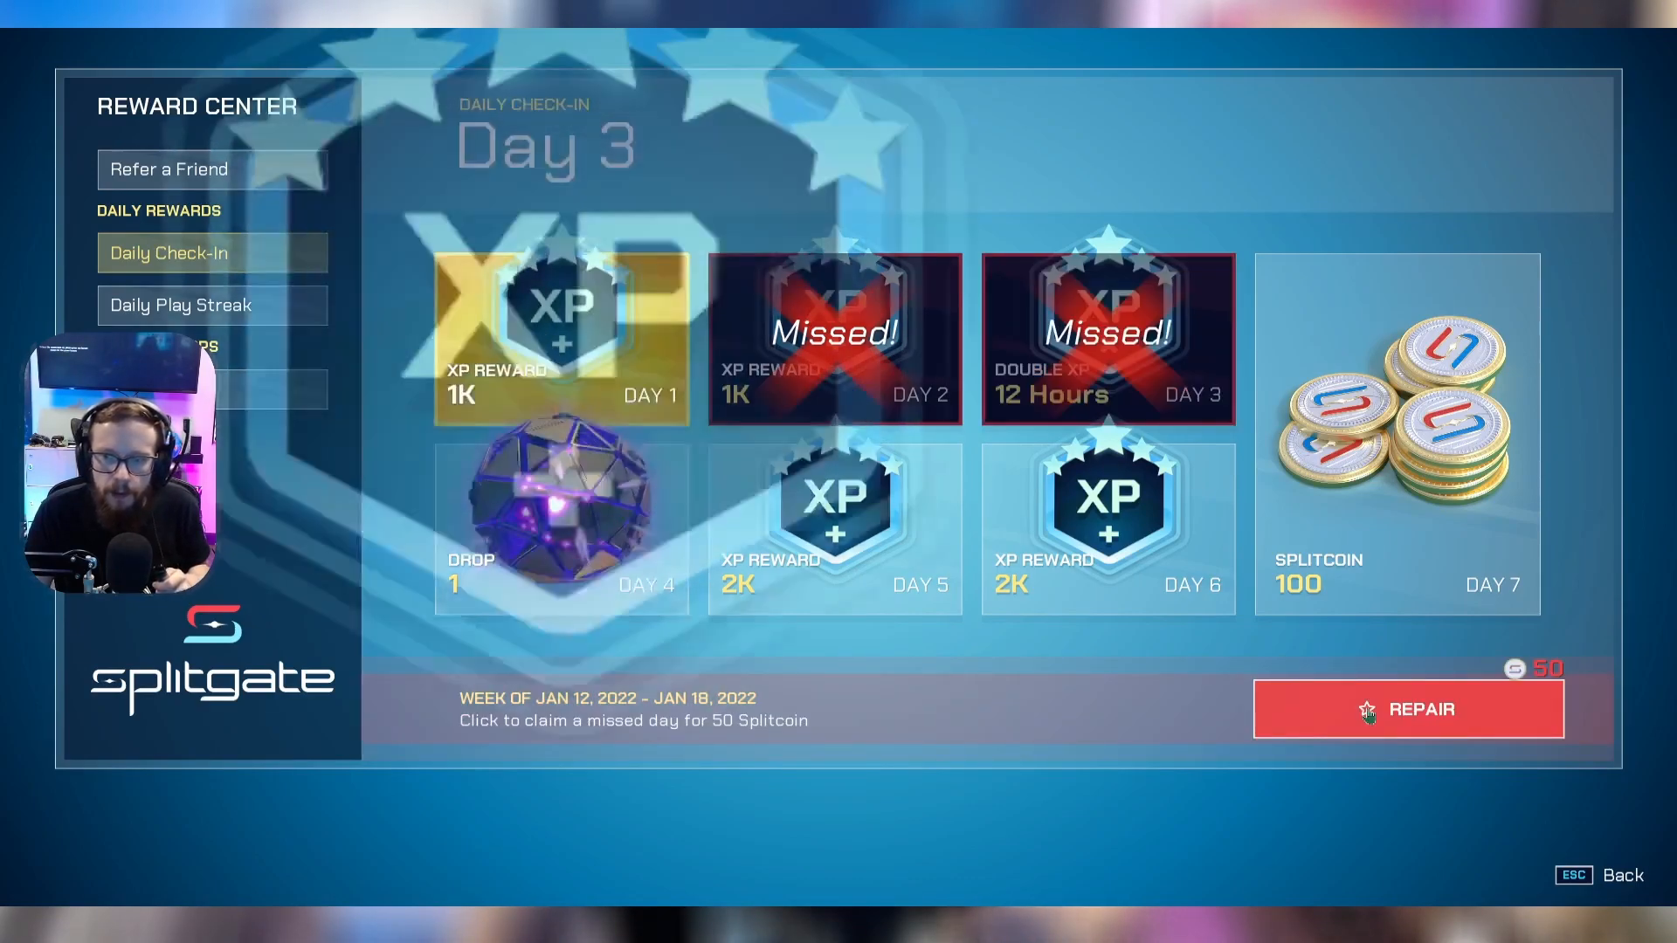
left_click(1556, 876)
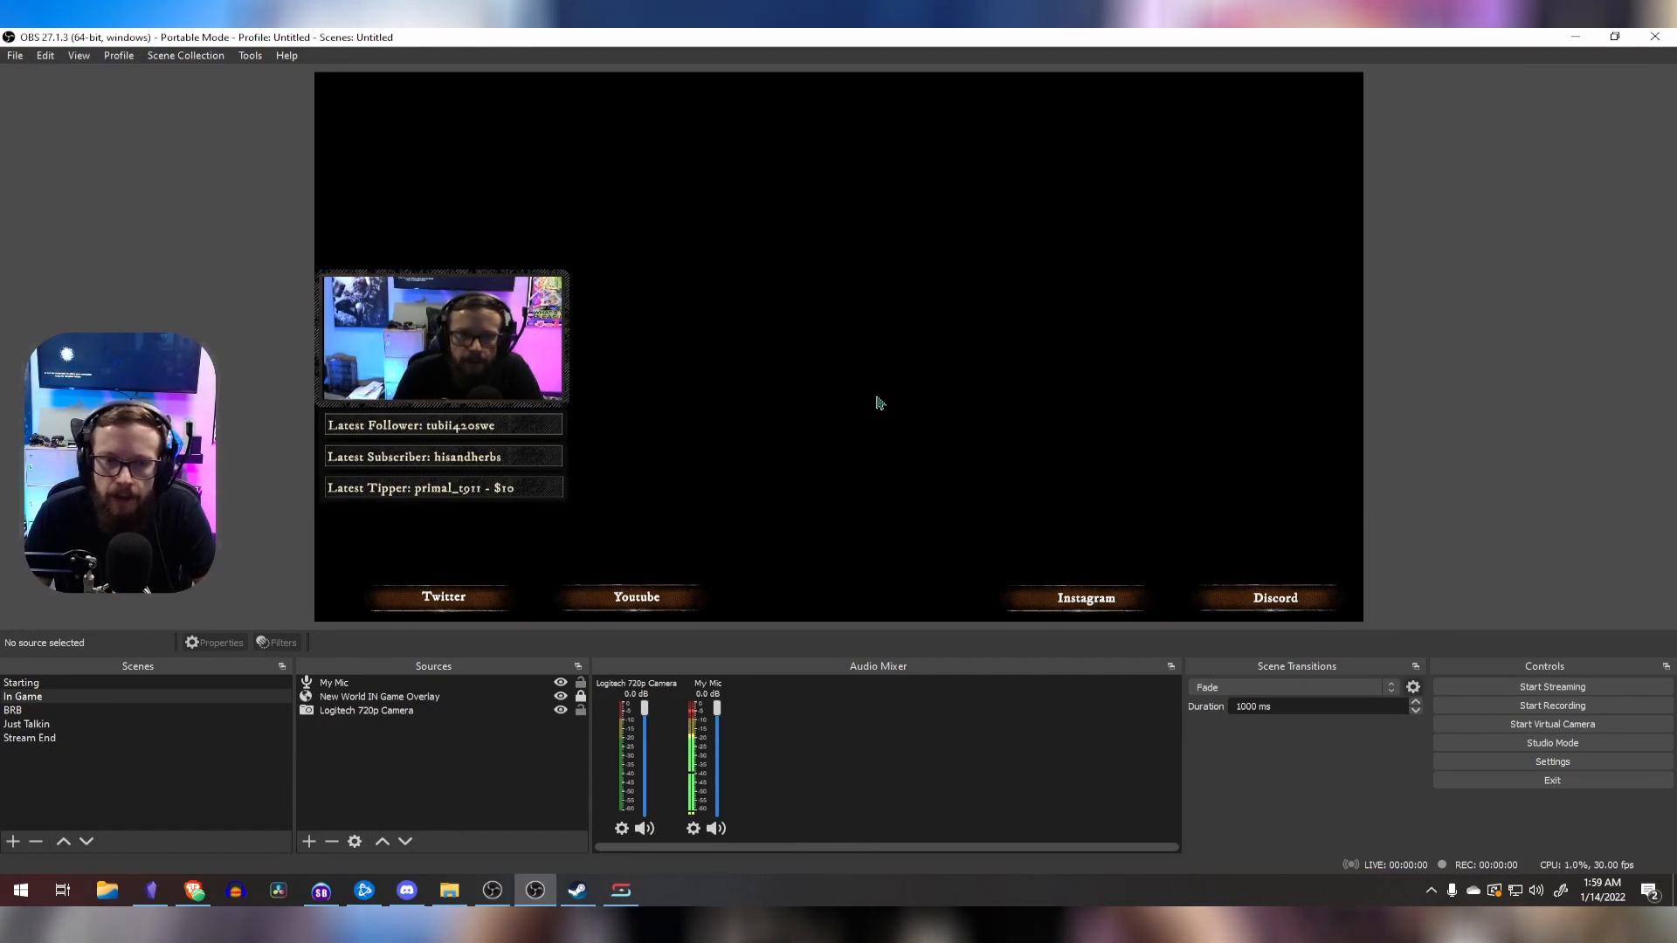
Step: Add a source group named "Games" to the In Game scene and place it below Logitech 720p Camera
left_click(447, 770)
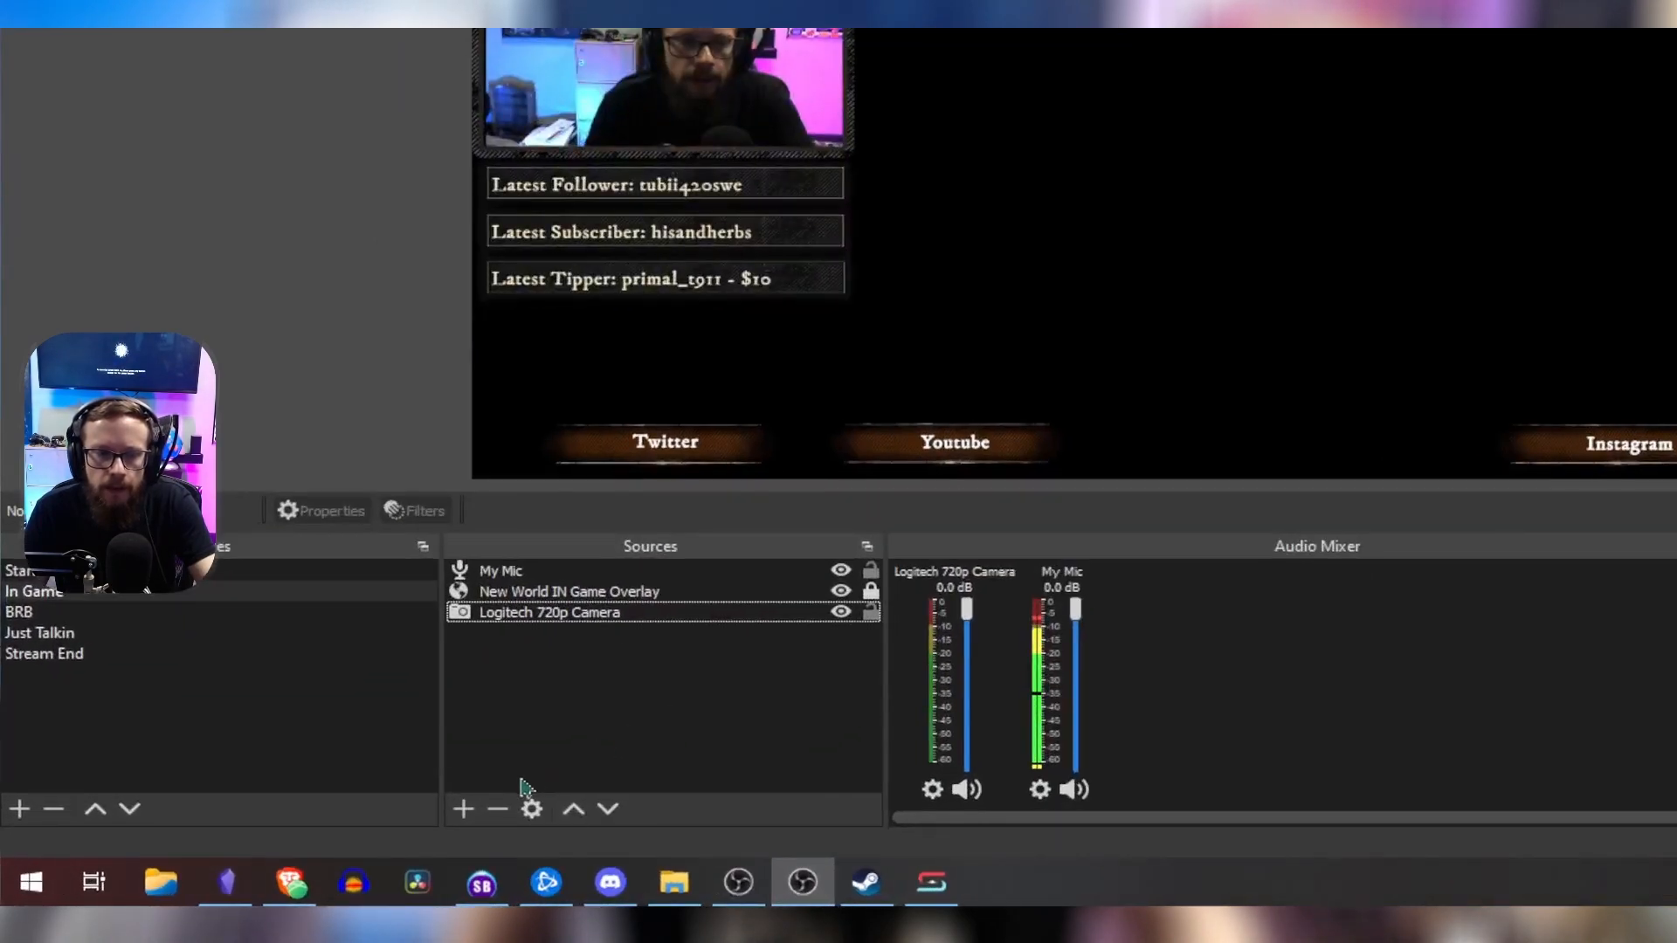
left_click(470, 818)
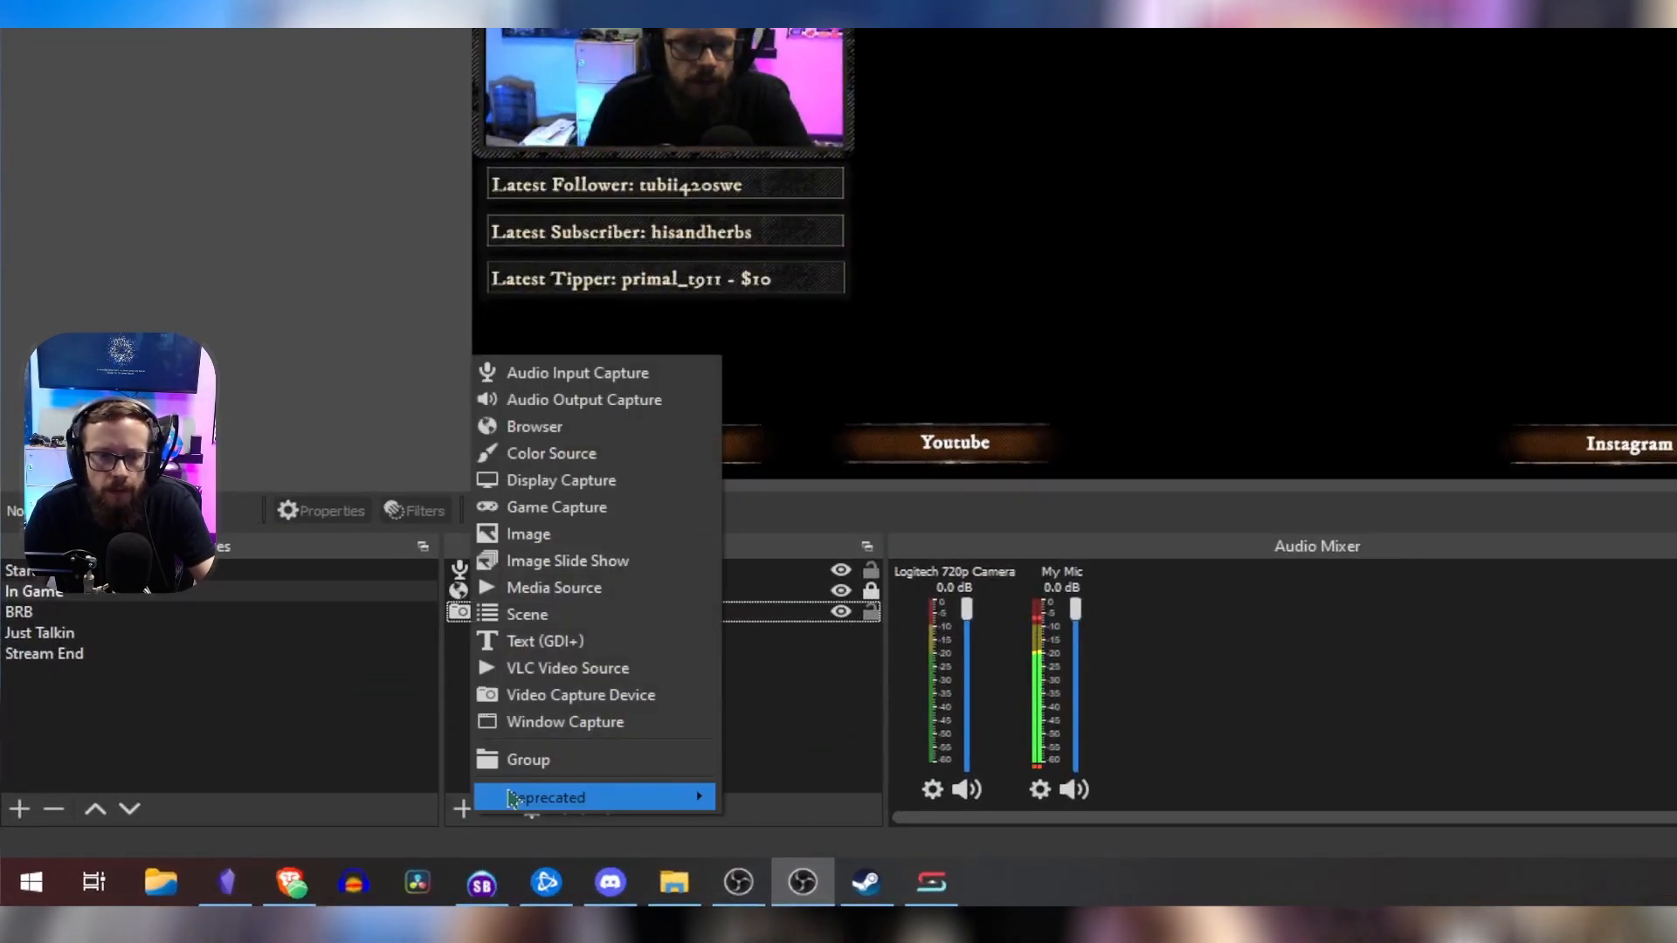
left_click(543, 769)
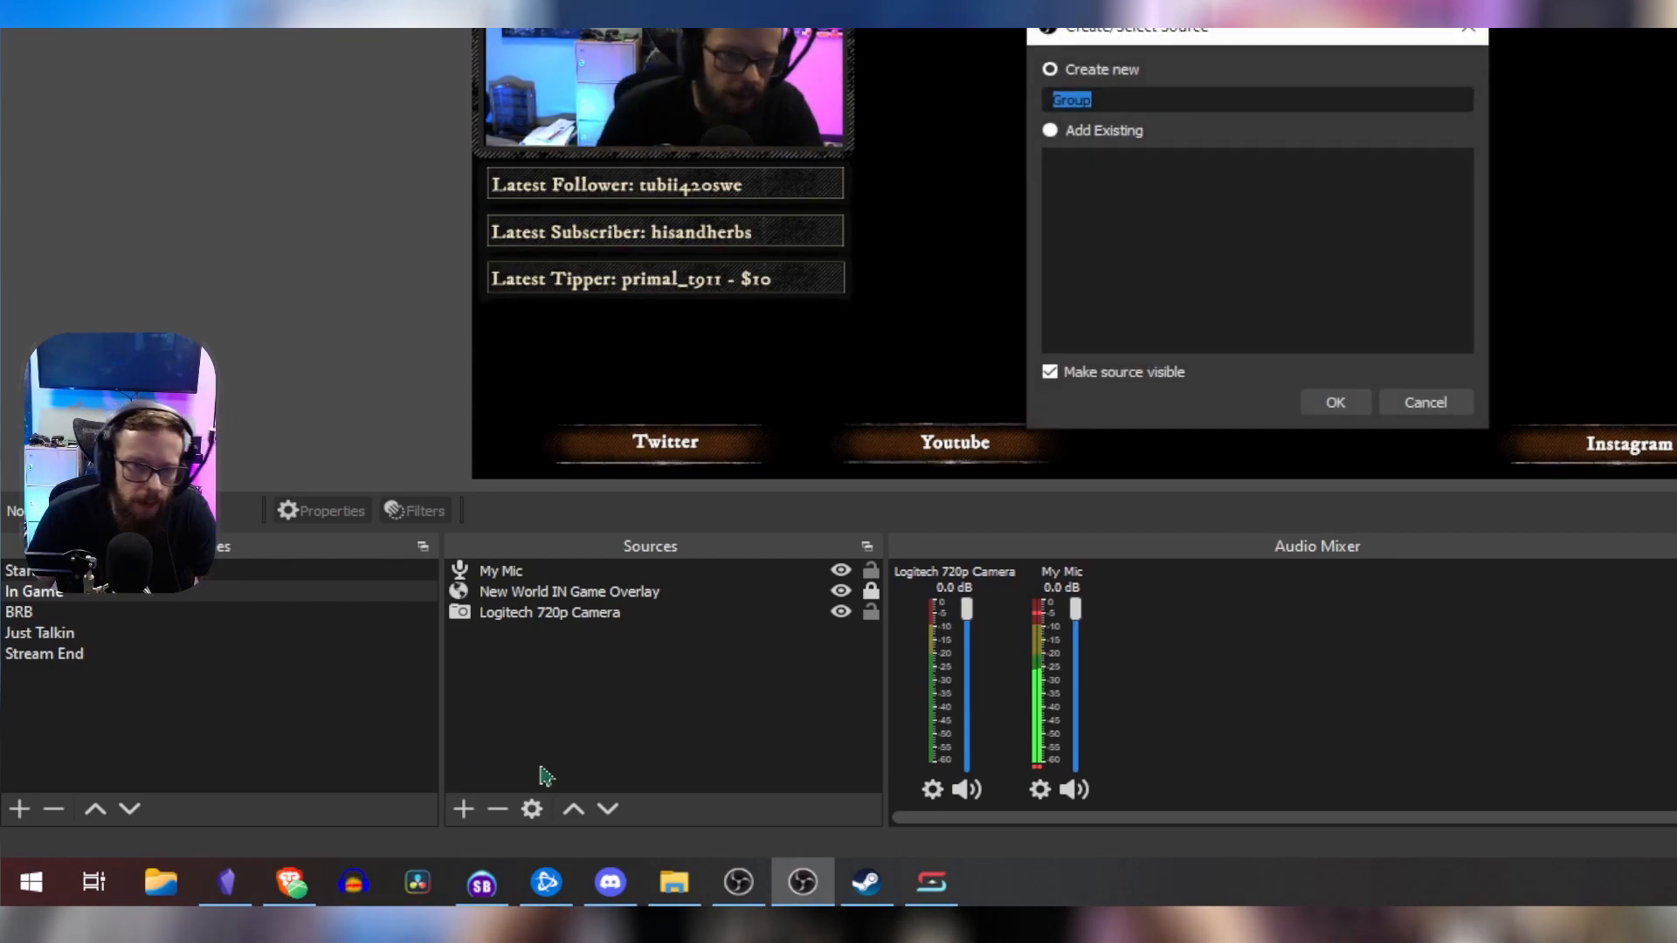
type("Games")
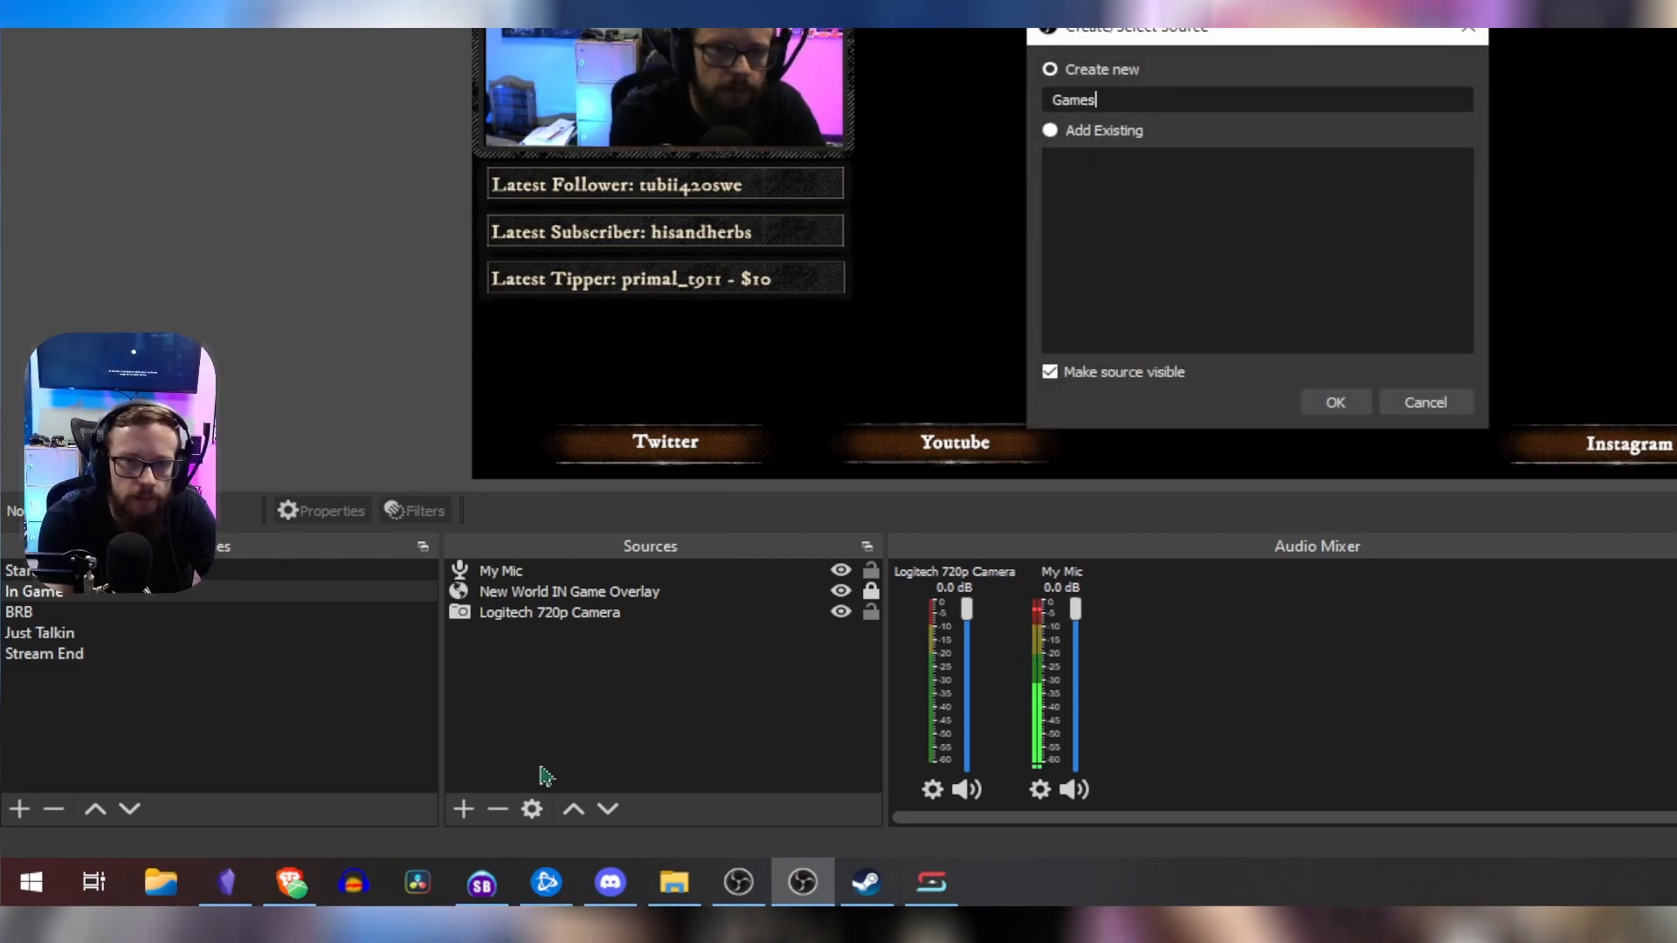
key("Return")
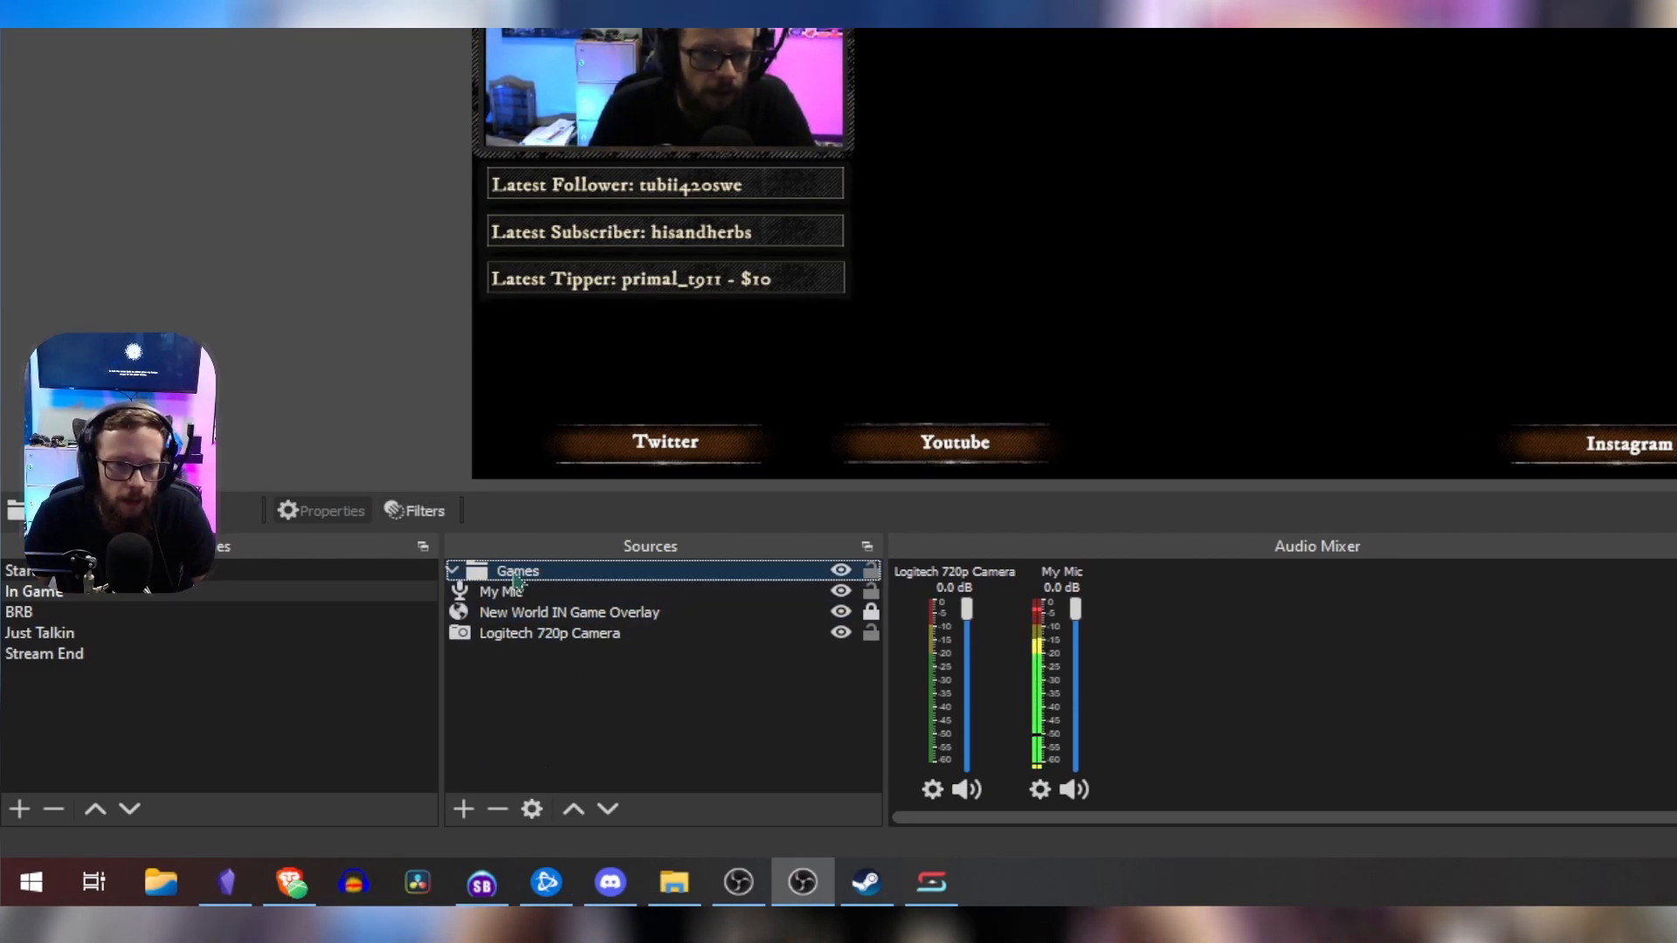
left_click_drag(515, 579, 513, 647)
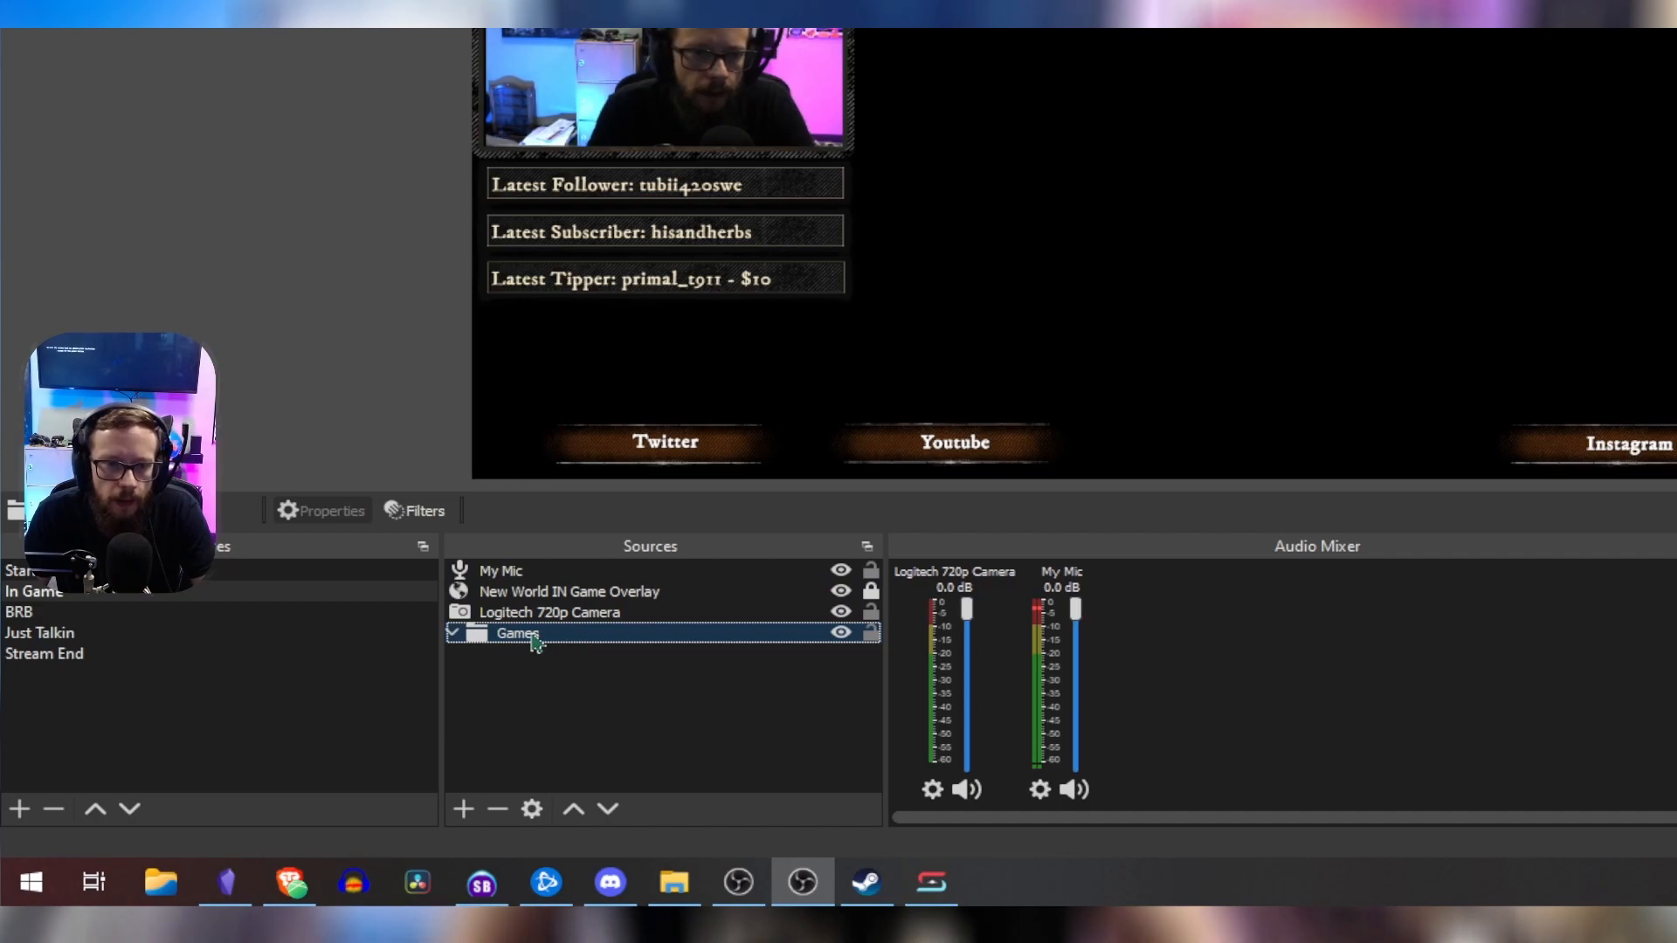
Step: Add a new Game Capture source named "SplitGate" to the In Game scene
right_click(536, 647)
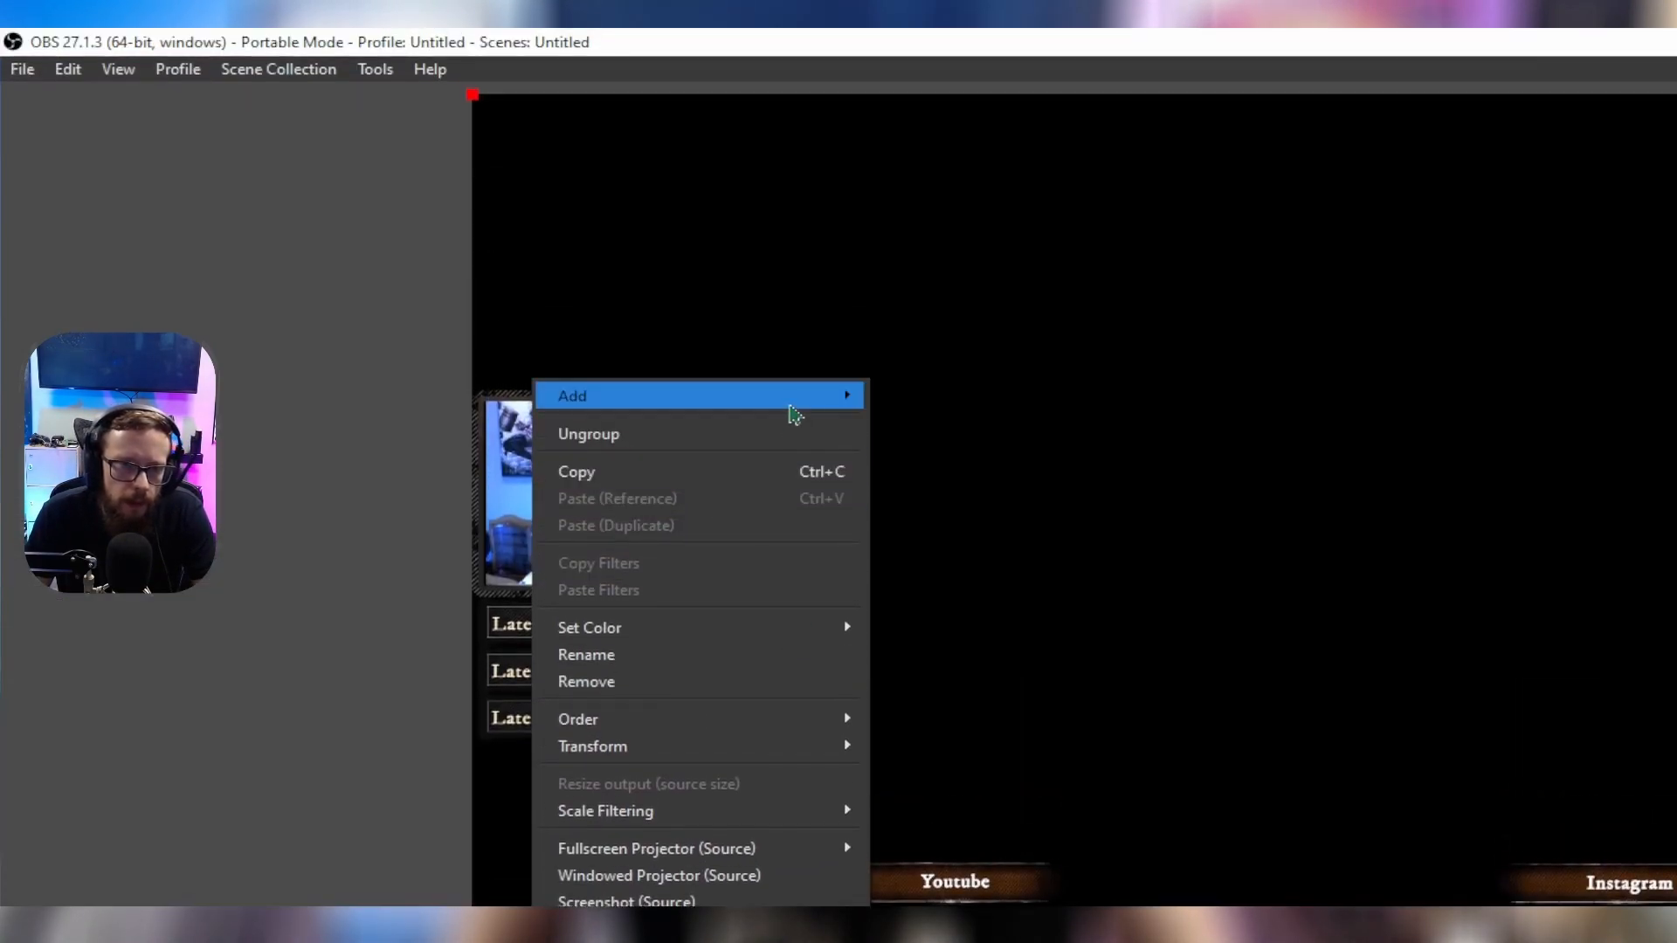
mouse_move(790, 0)
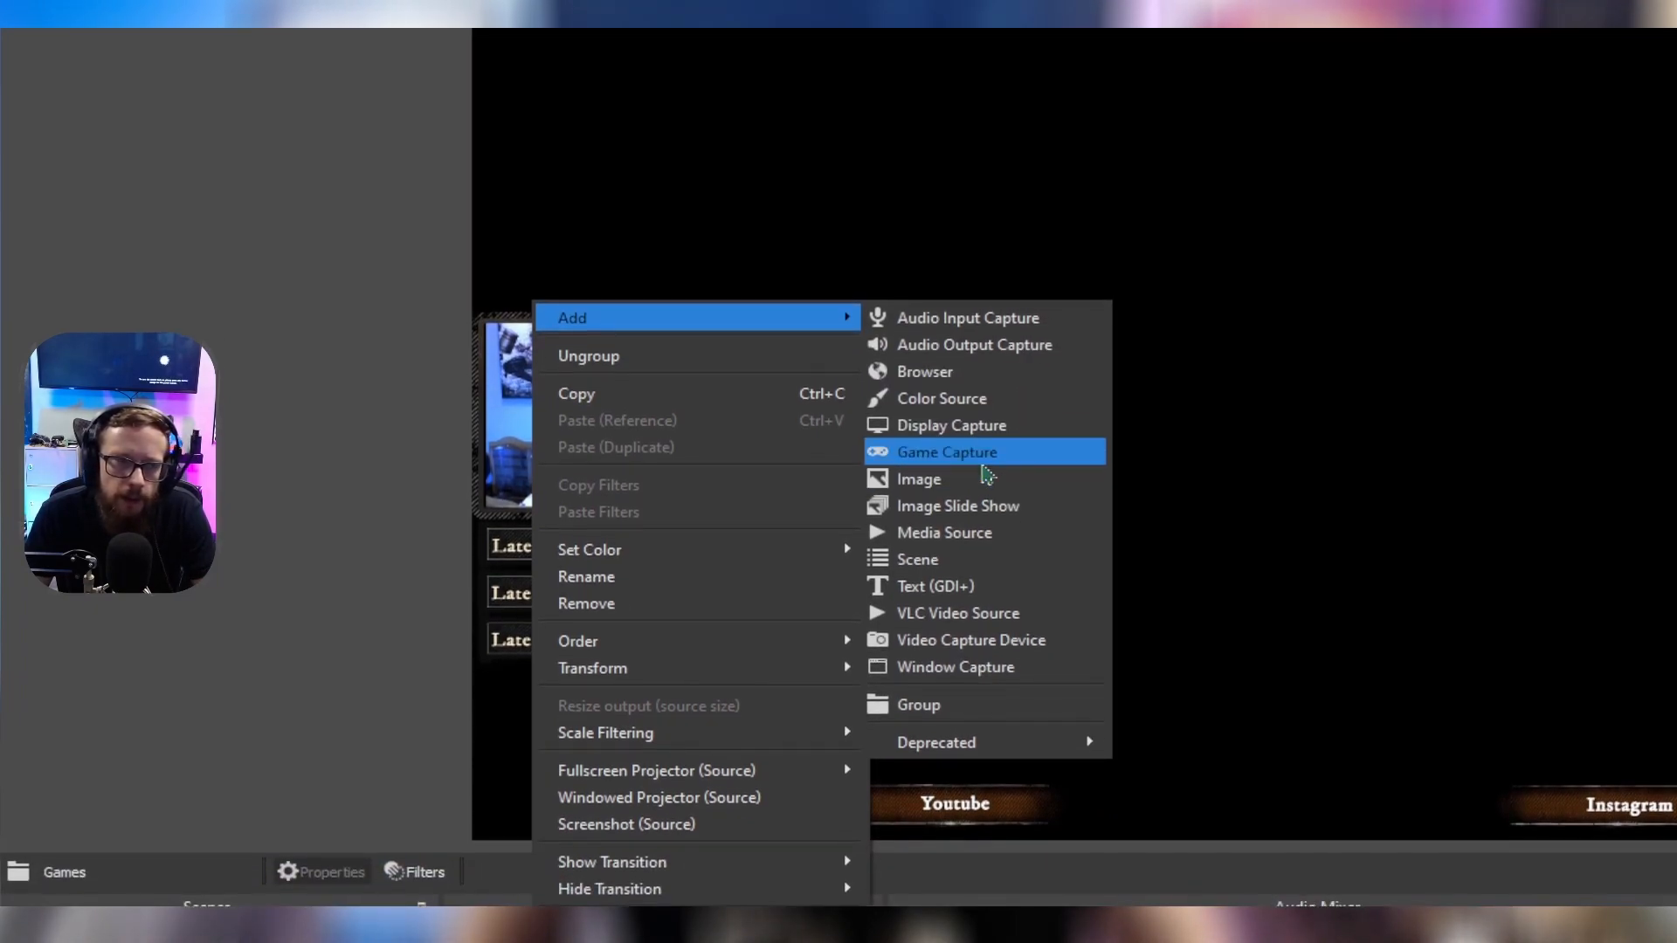
left_click(985, 463)
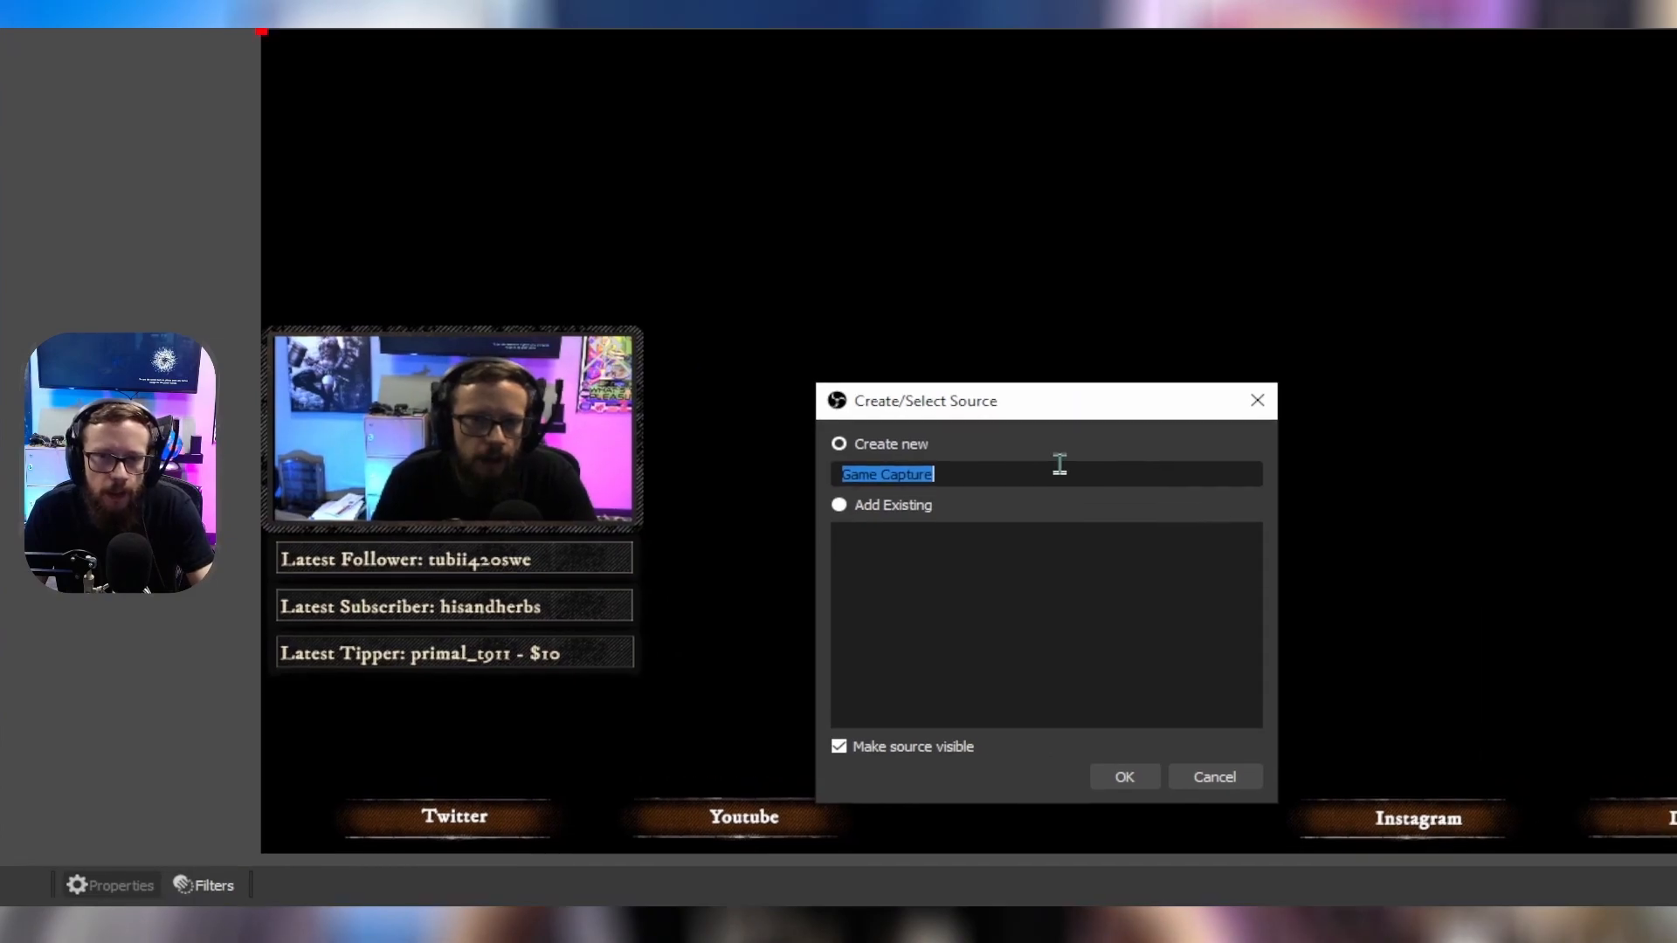
triple_click(1053, 474)
type("S")
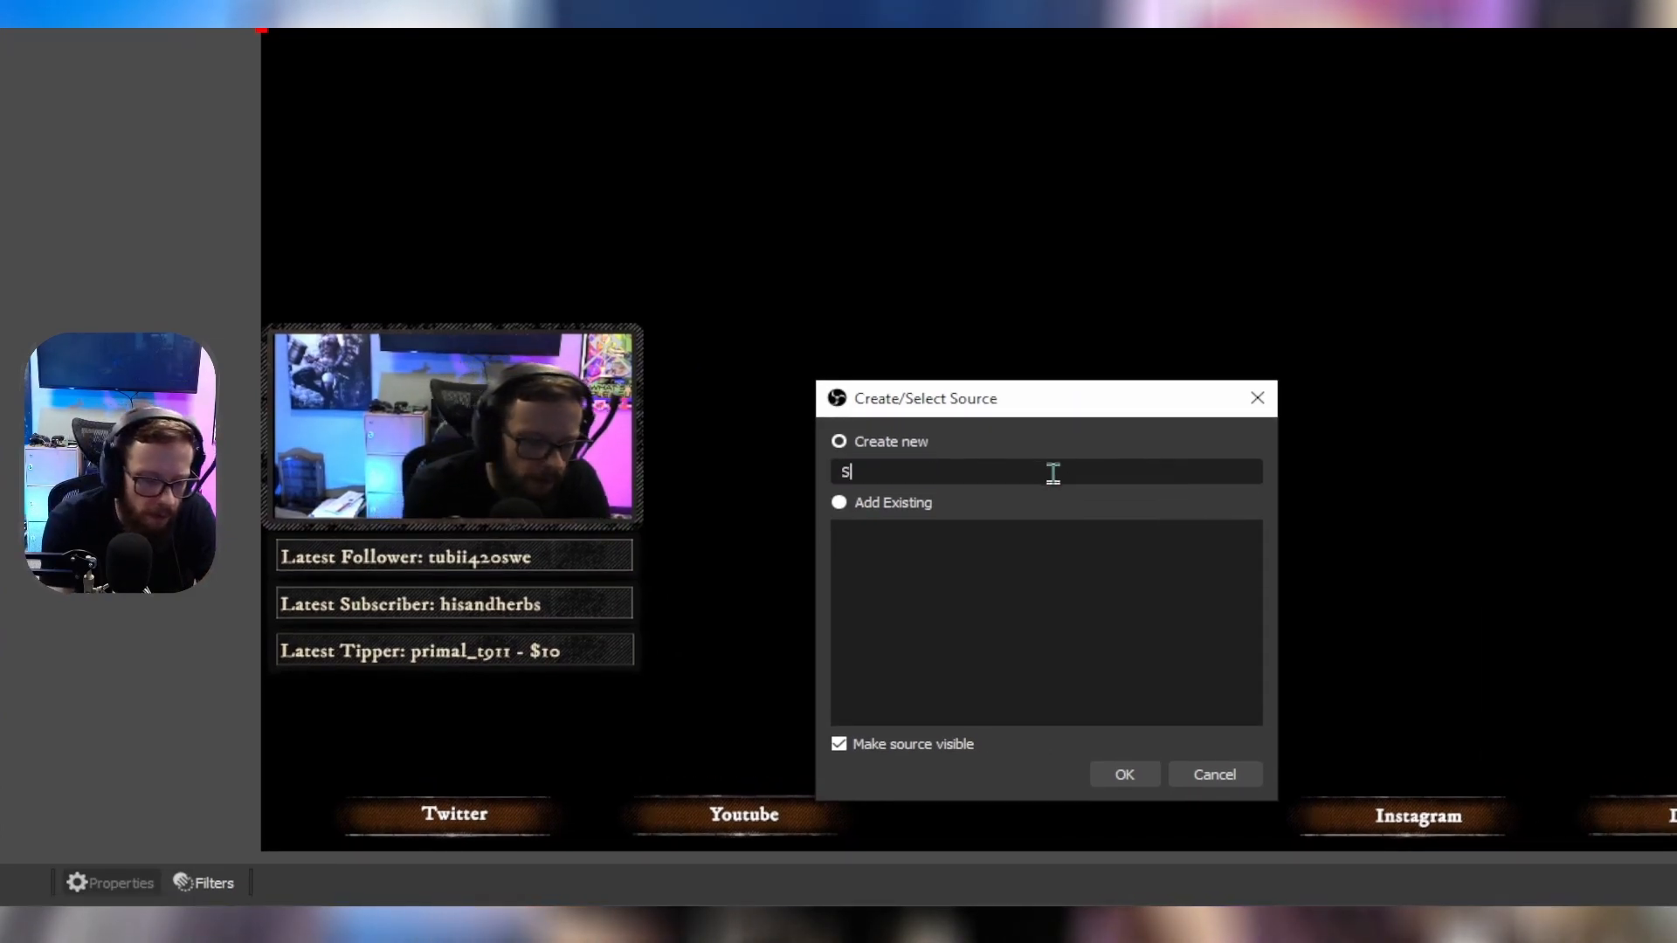
type("plitGate")
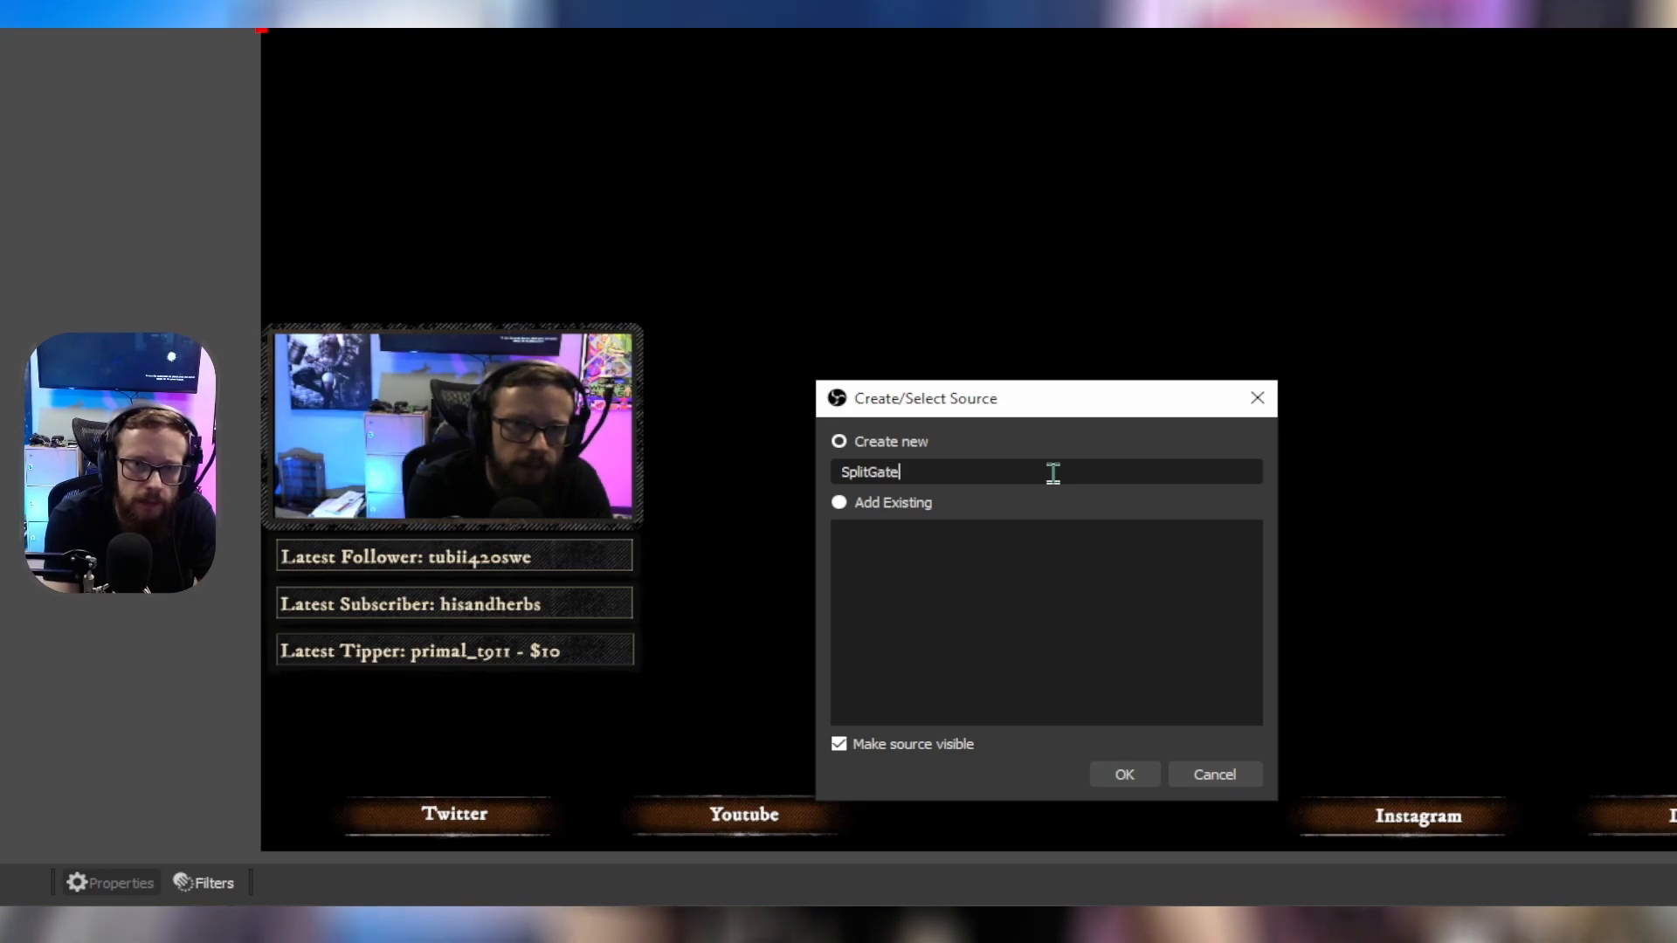
key("Return")
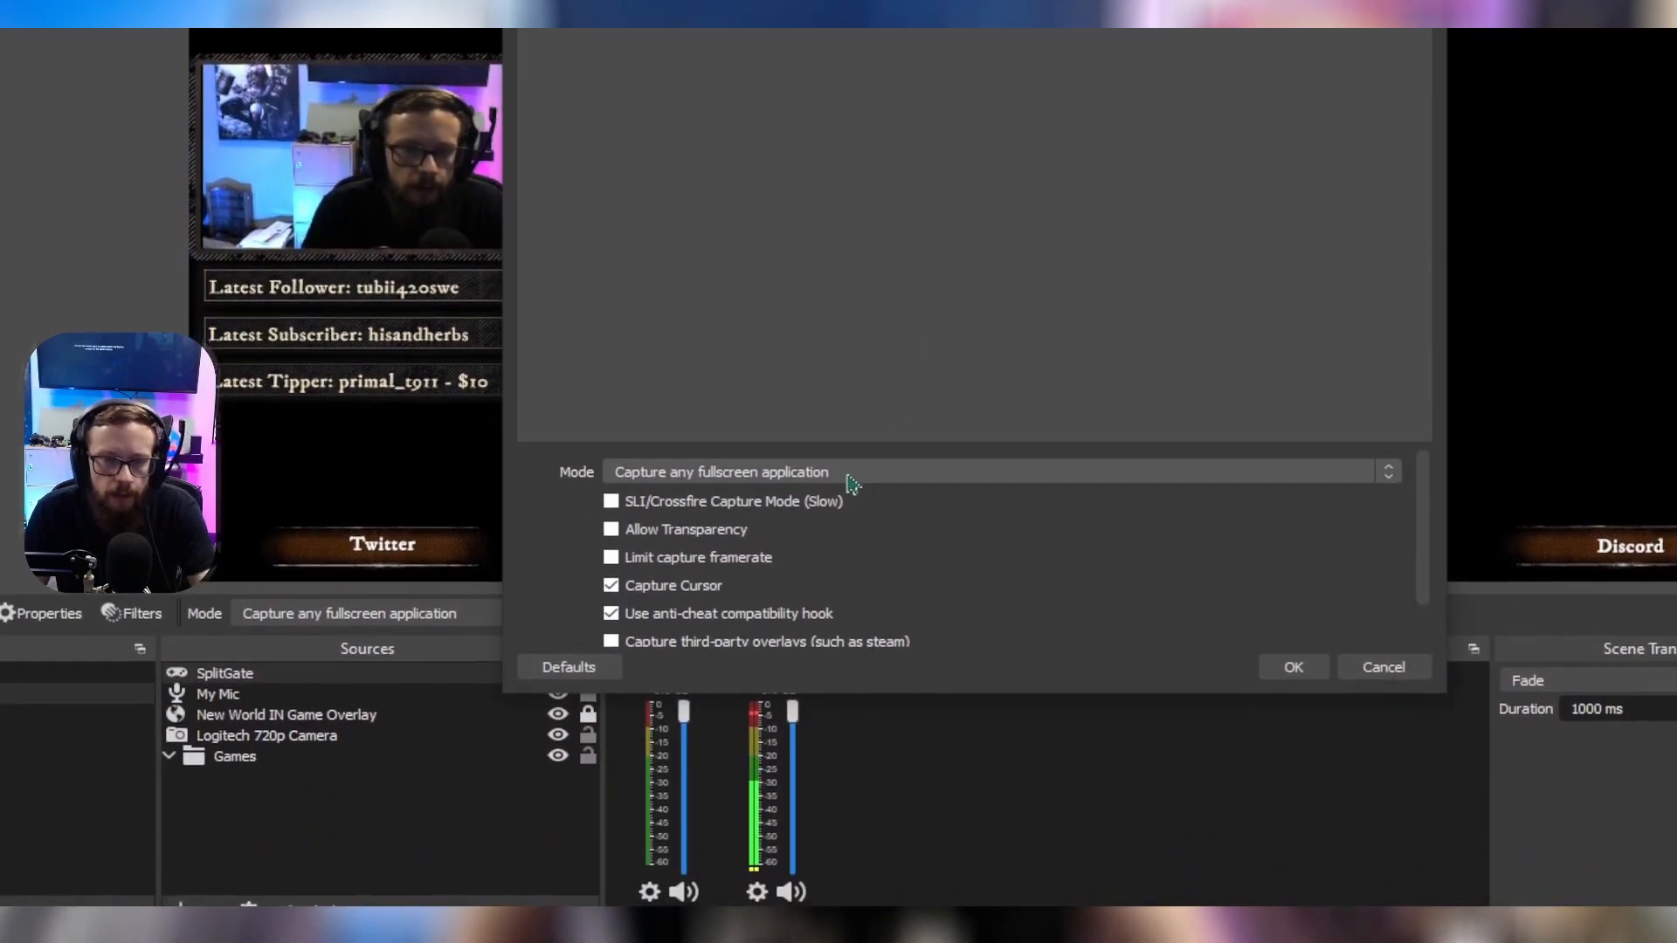
Step: Set SplitGate to capture the specific window [PortalWars-Win64-Shipping.exe]: PortalWars and move the source into the Games group
left_click(849, 475)
left_click(852, 509)
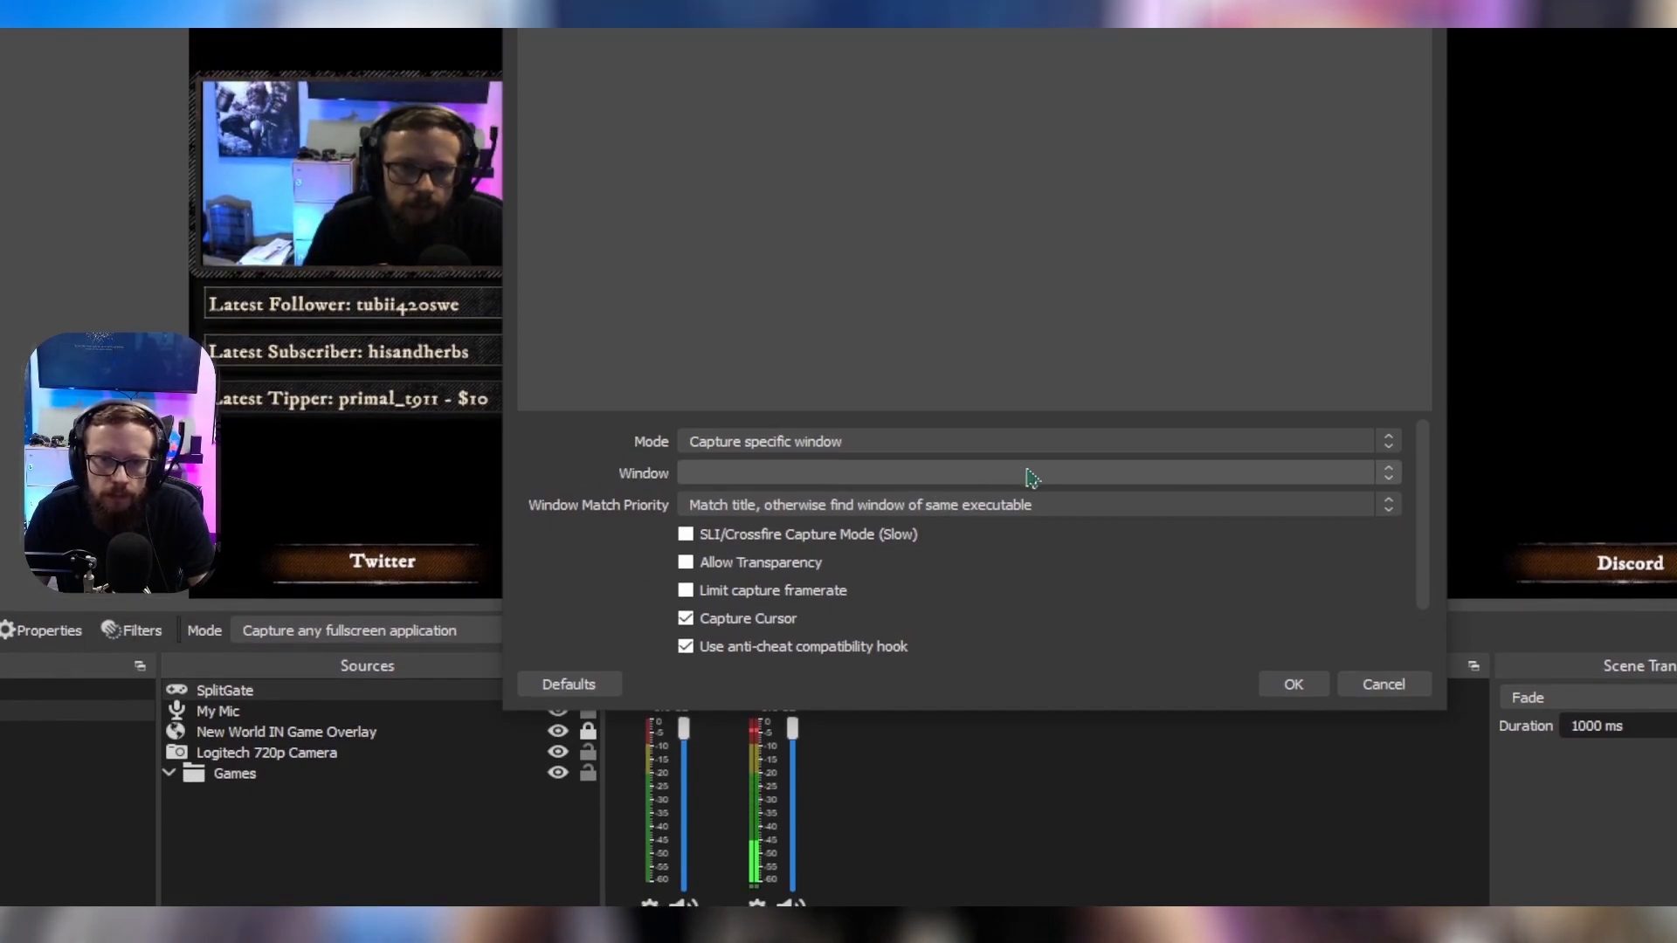
left_click(1029, 431)
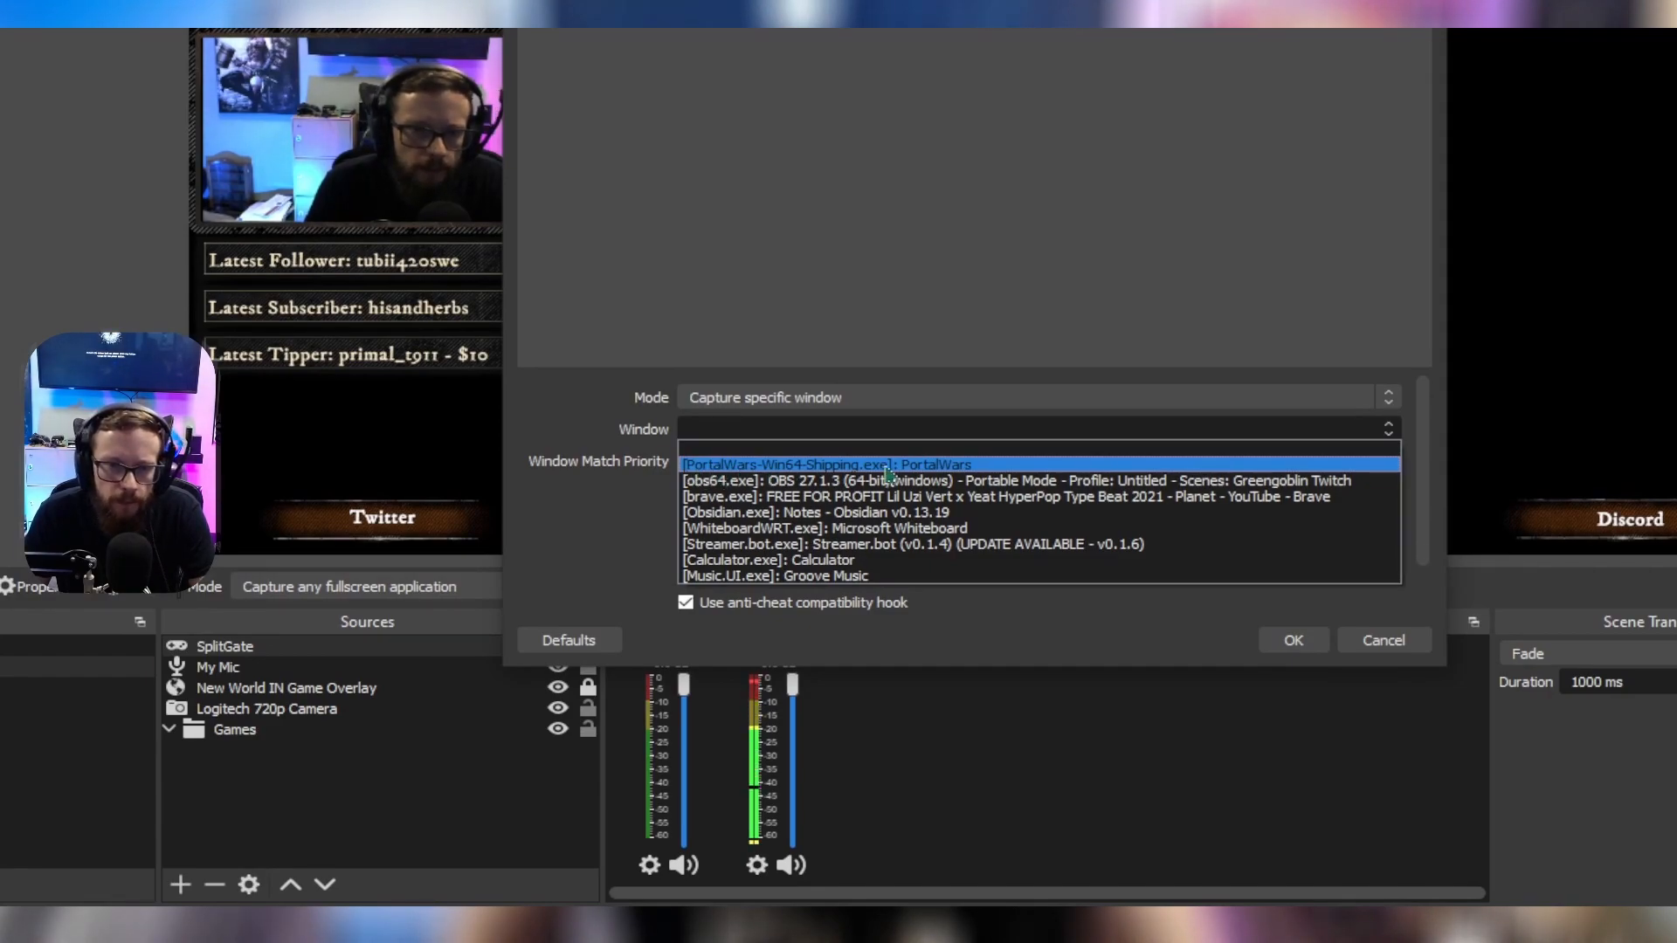
left_click(804, 467)
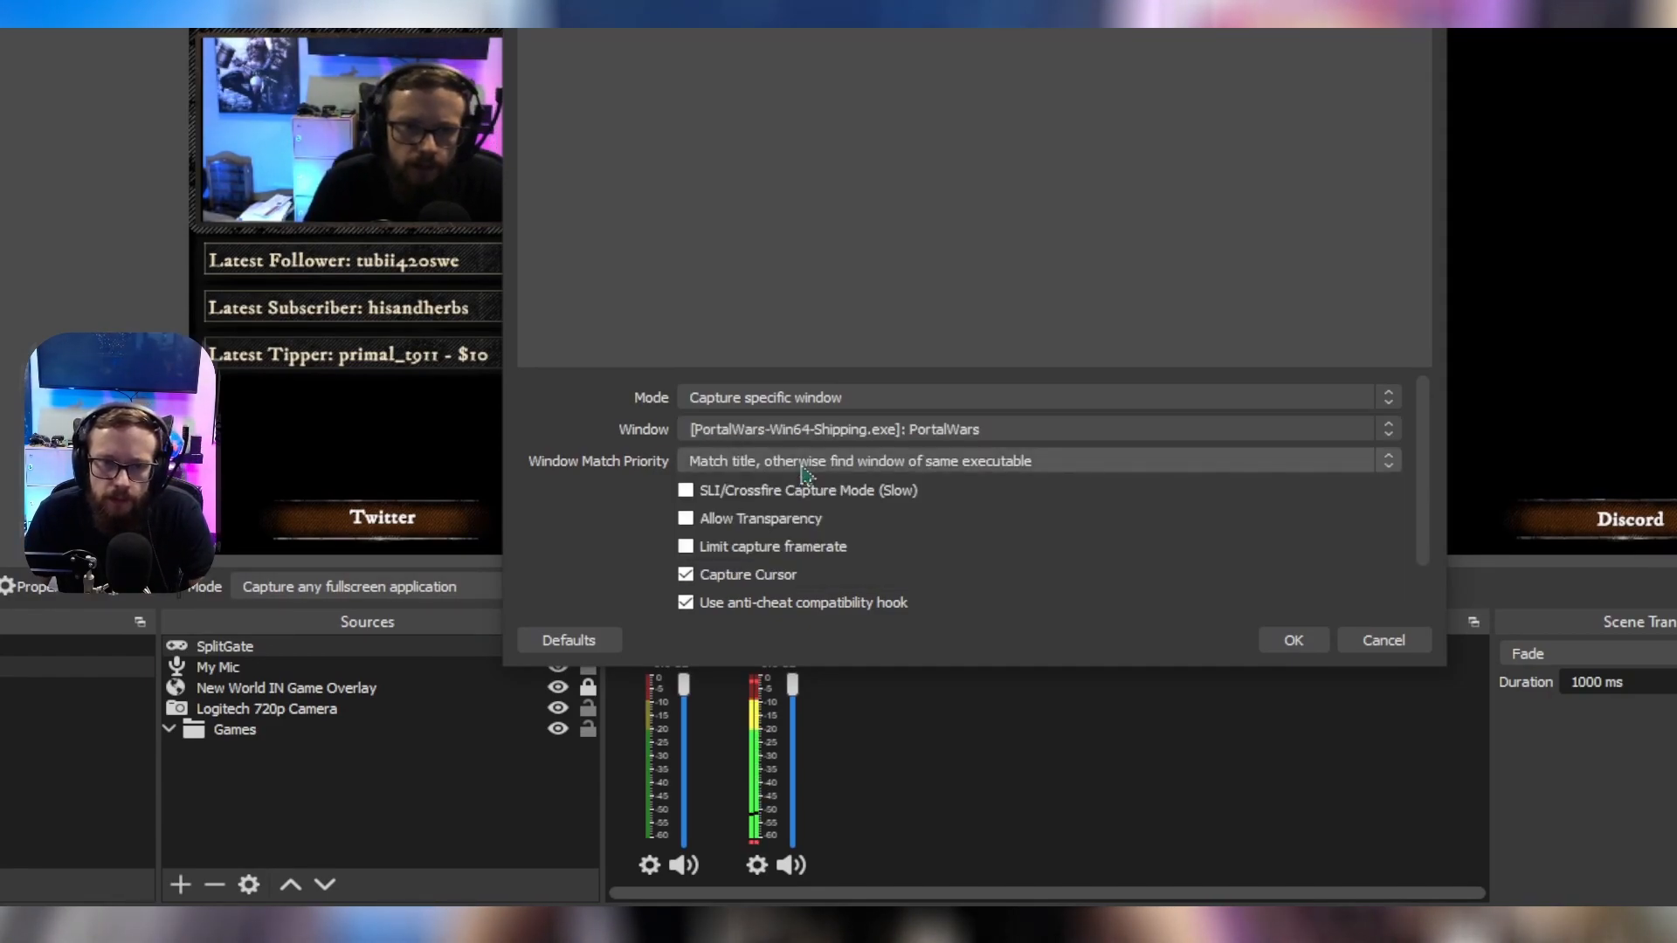
scroll(1023, 501, "down", 3)
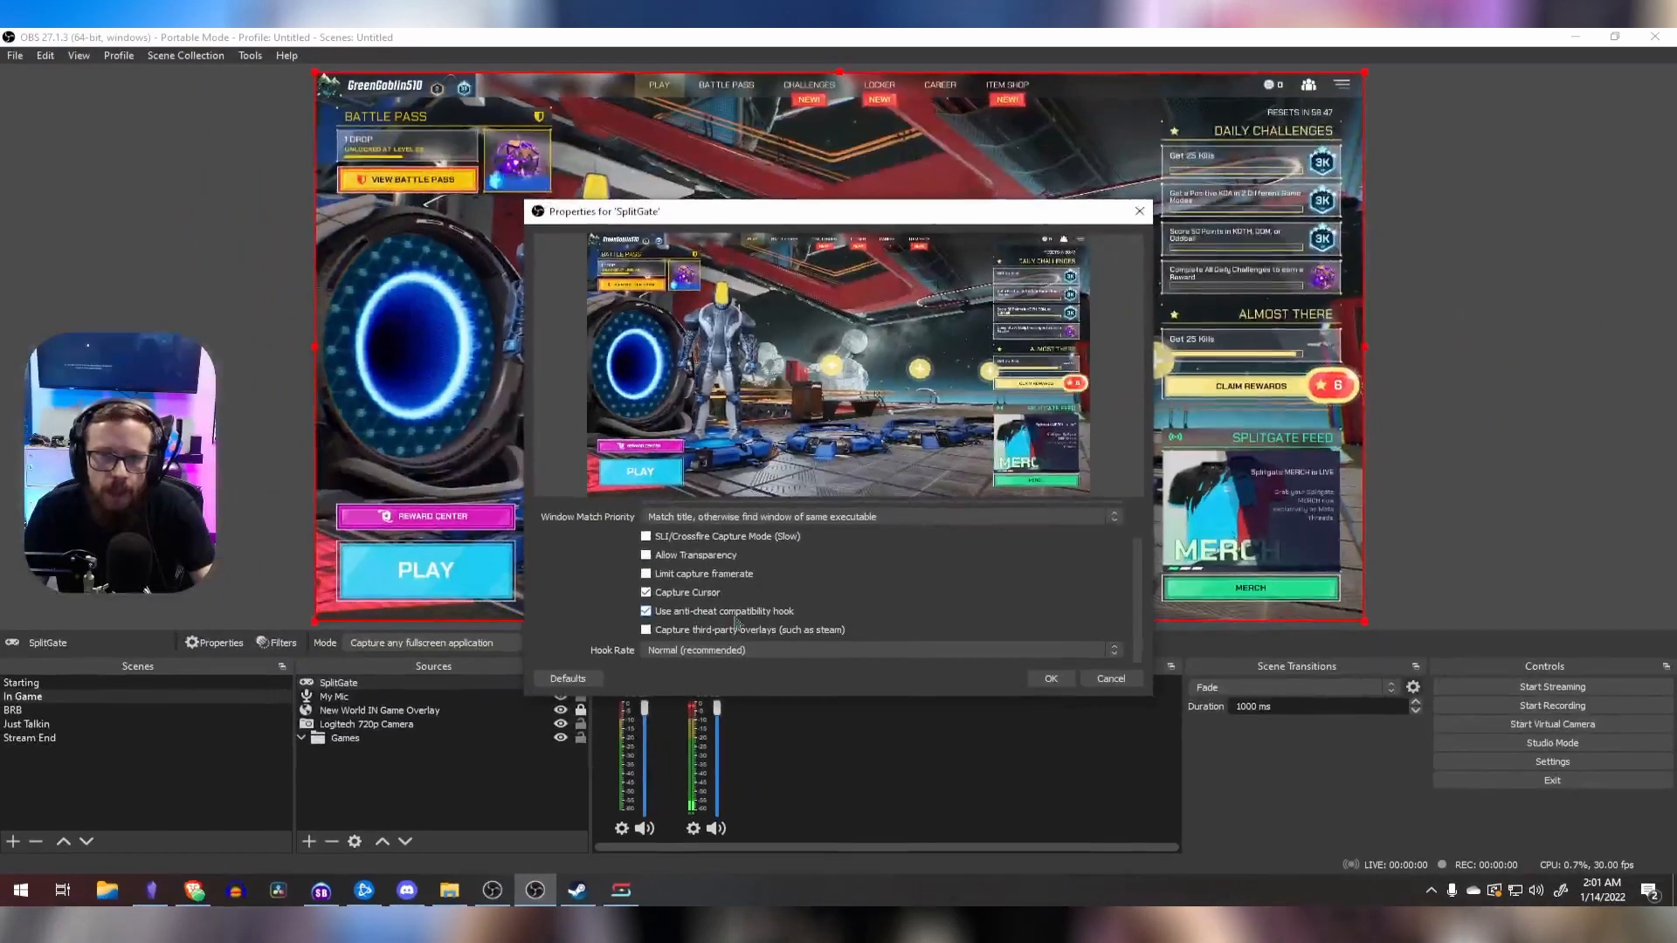
left_click(1047, 679)
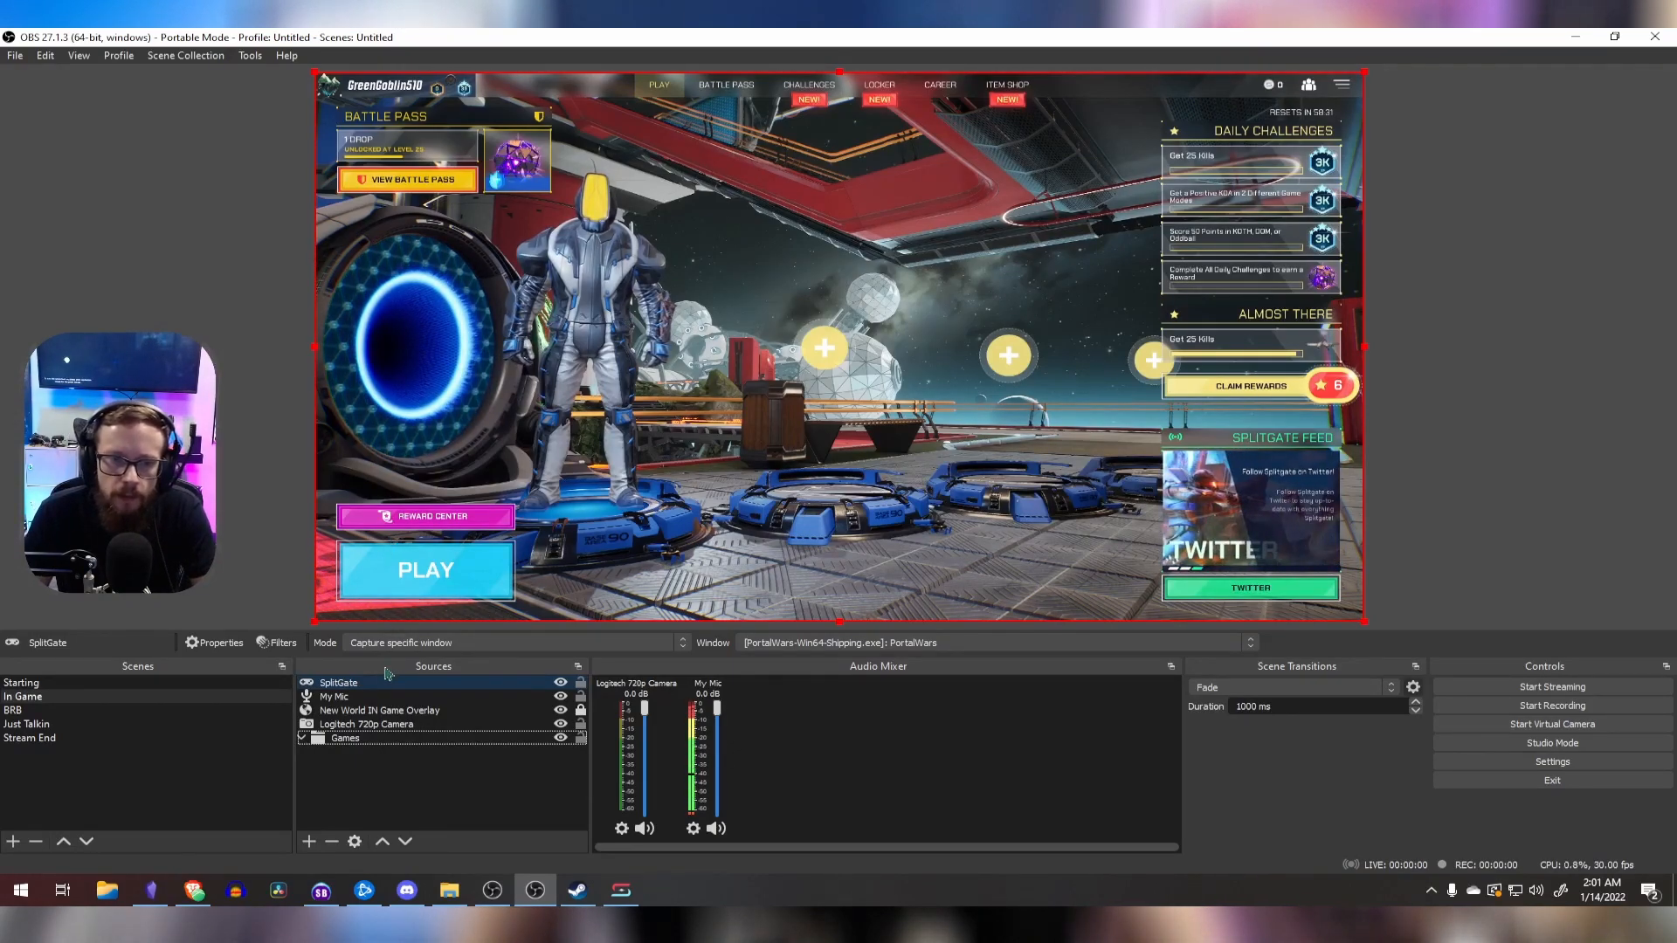
left_click_drag(377, 687, 348, 744)
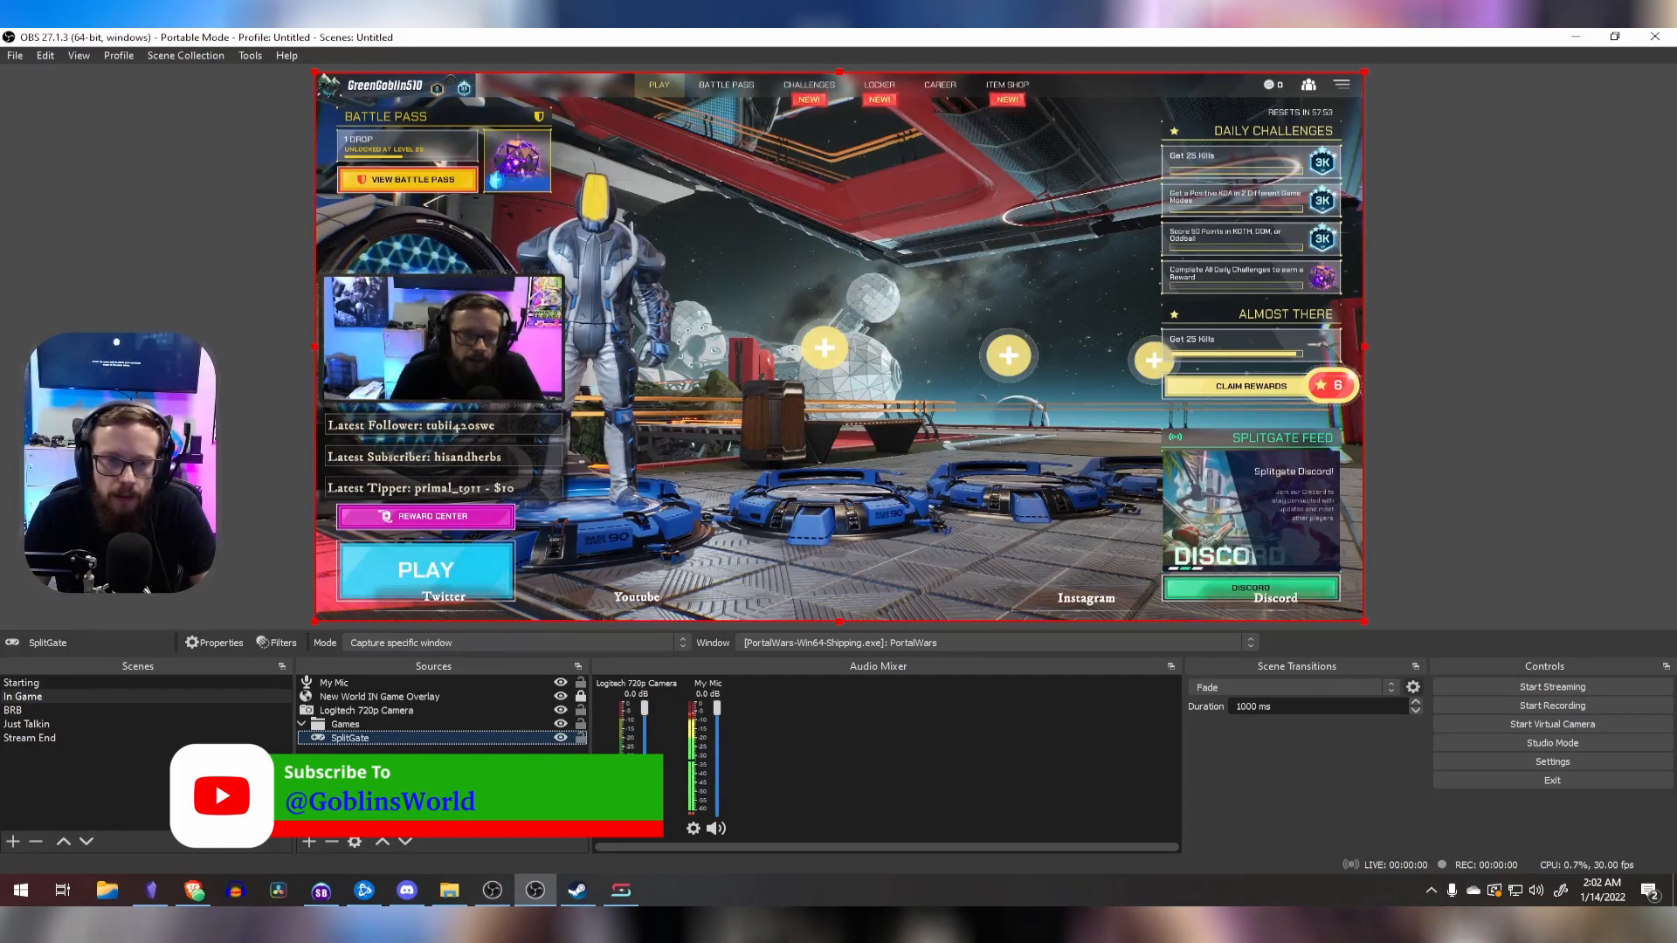
Step: Add a new Audio Output Capture source named "Desktop Audio" to the In Game scene
left_click(309, 841)
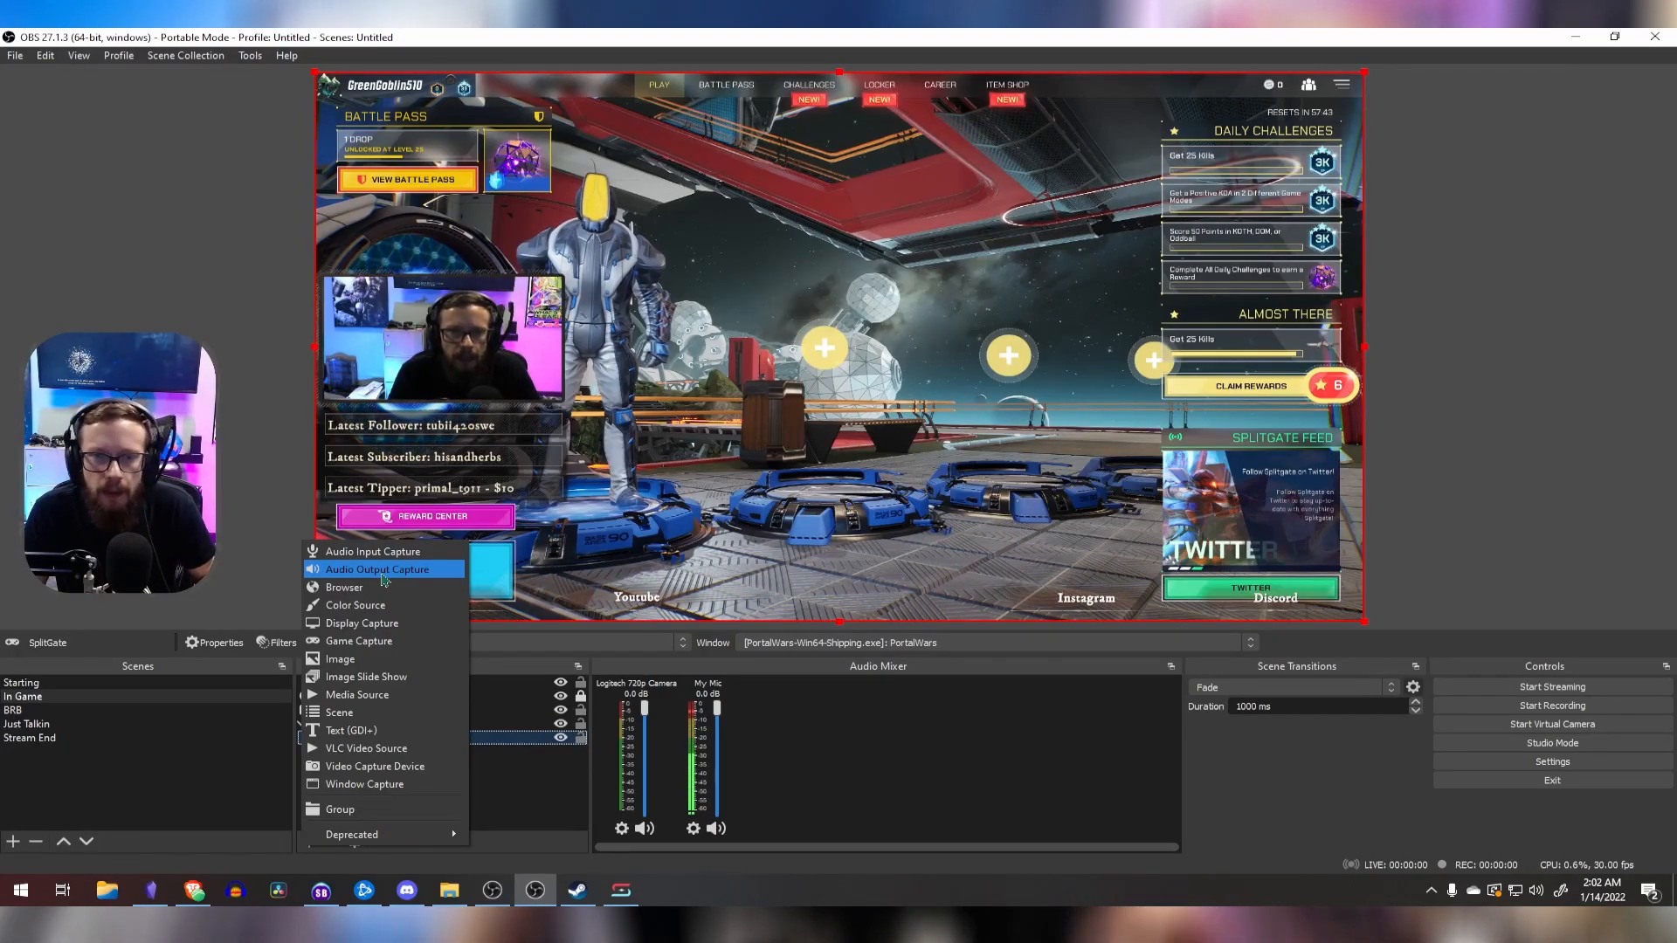
left_click(383, 575)
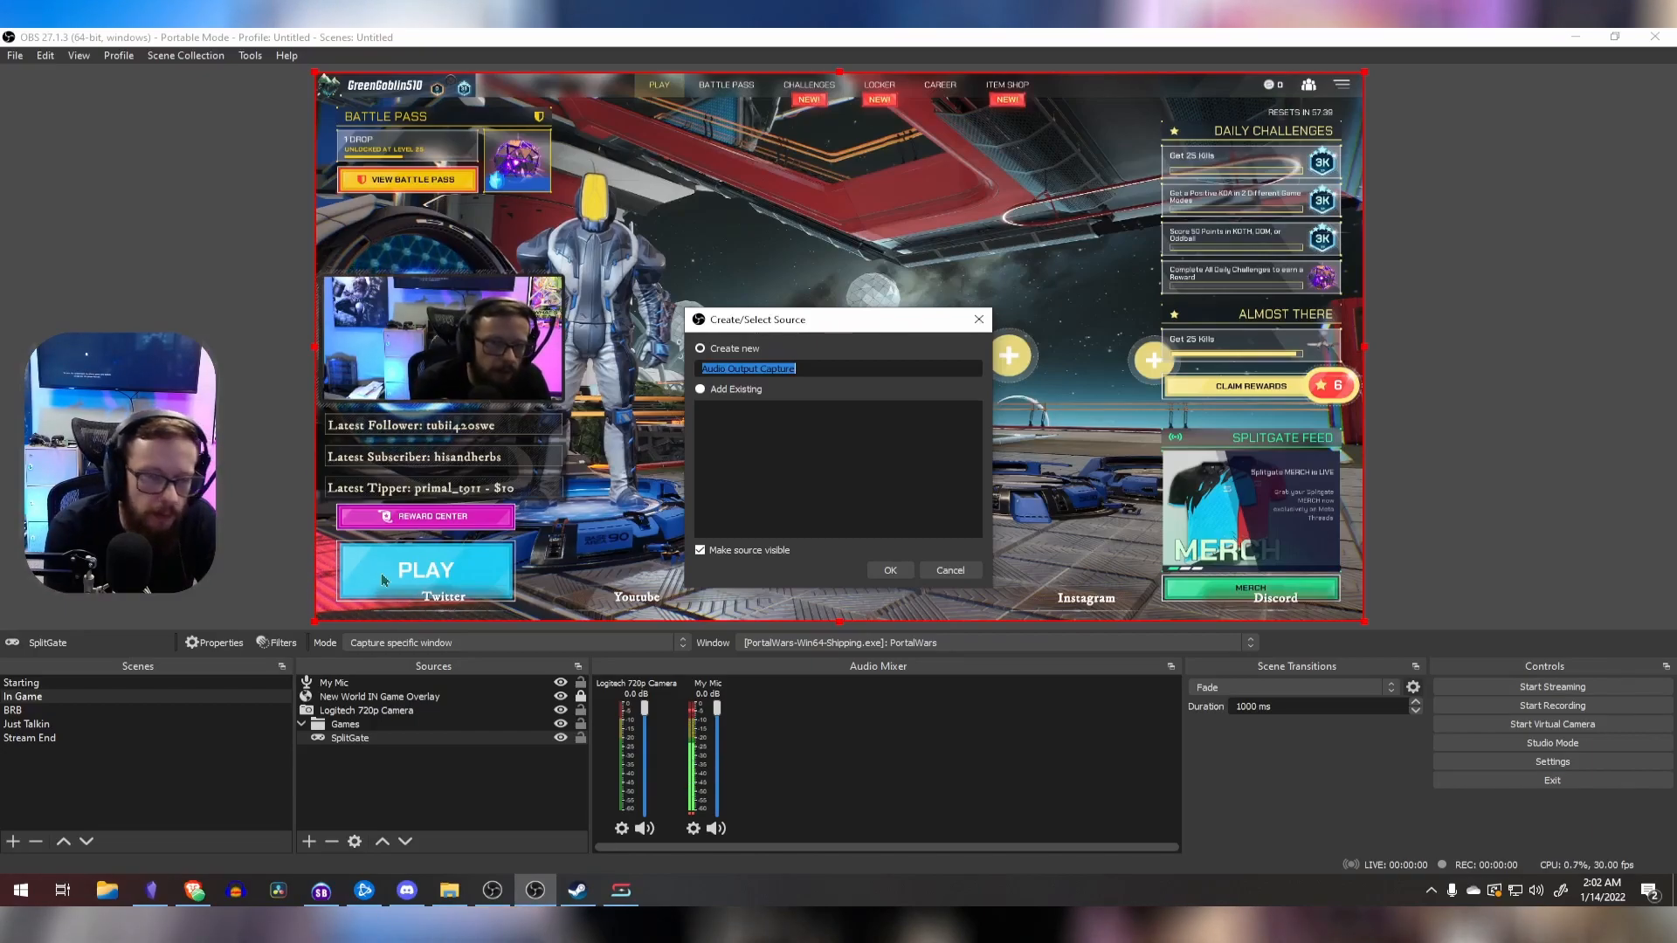
type("Desktop ")
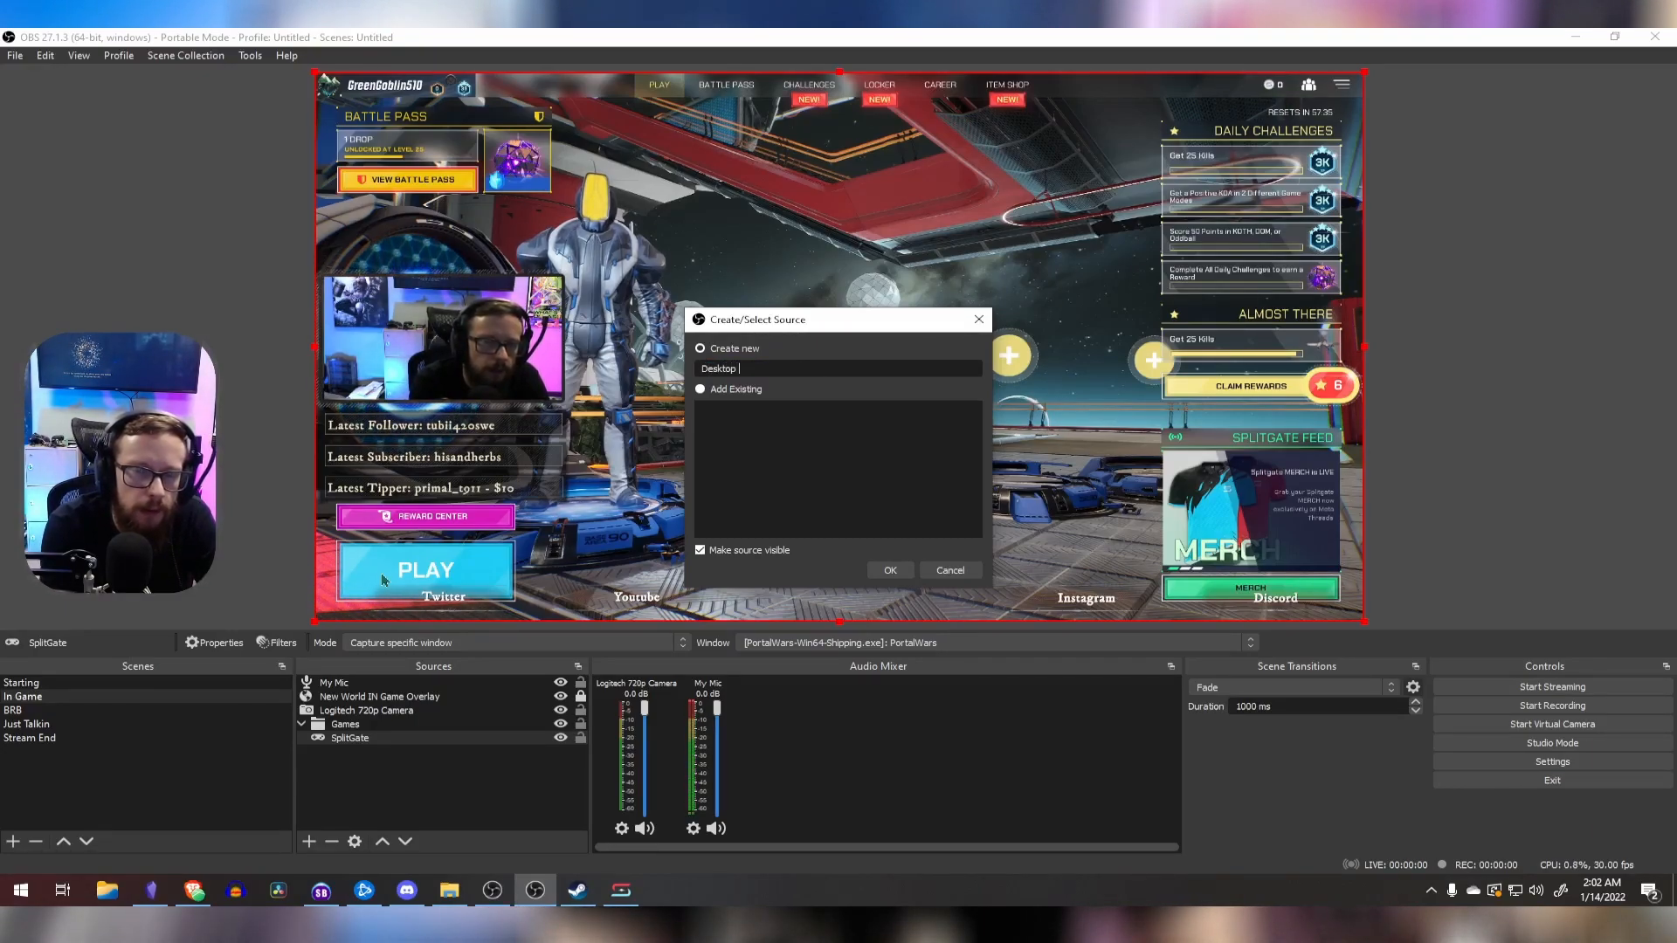
type("Audio")
key("Return")
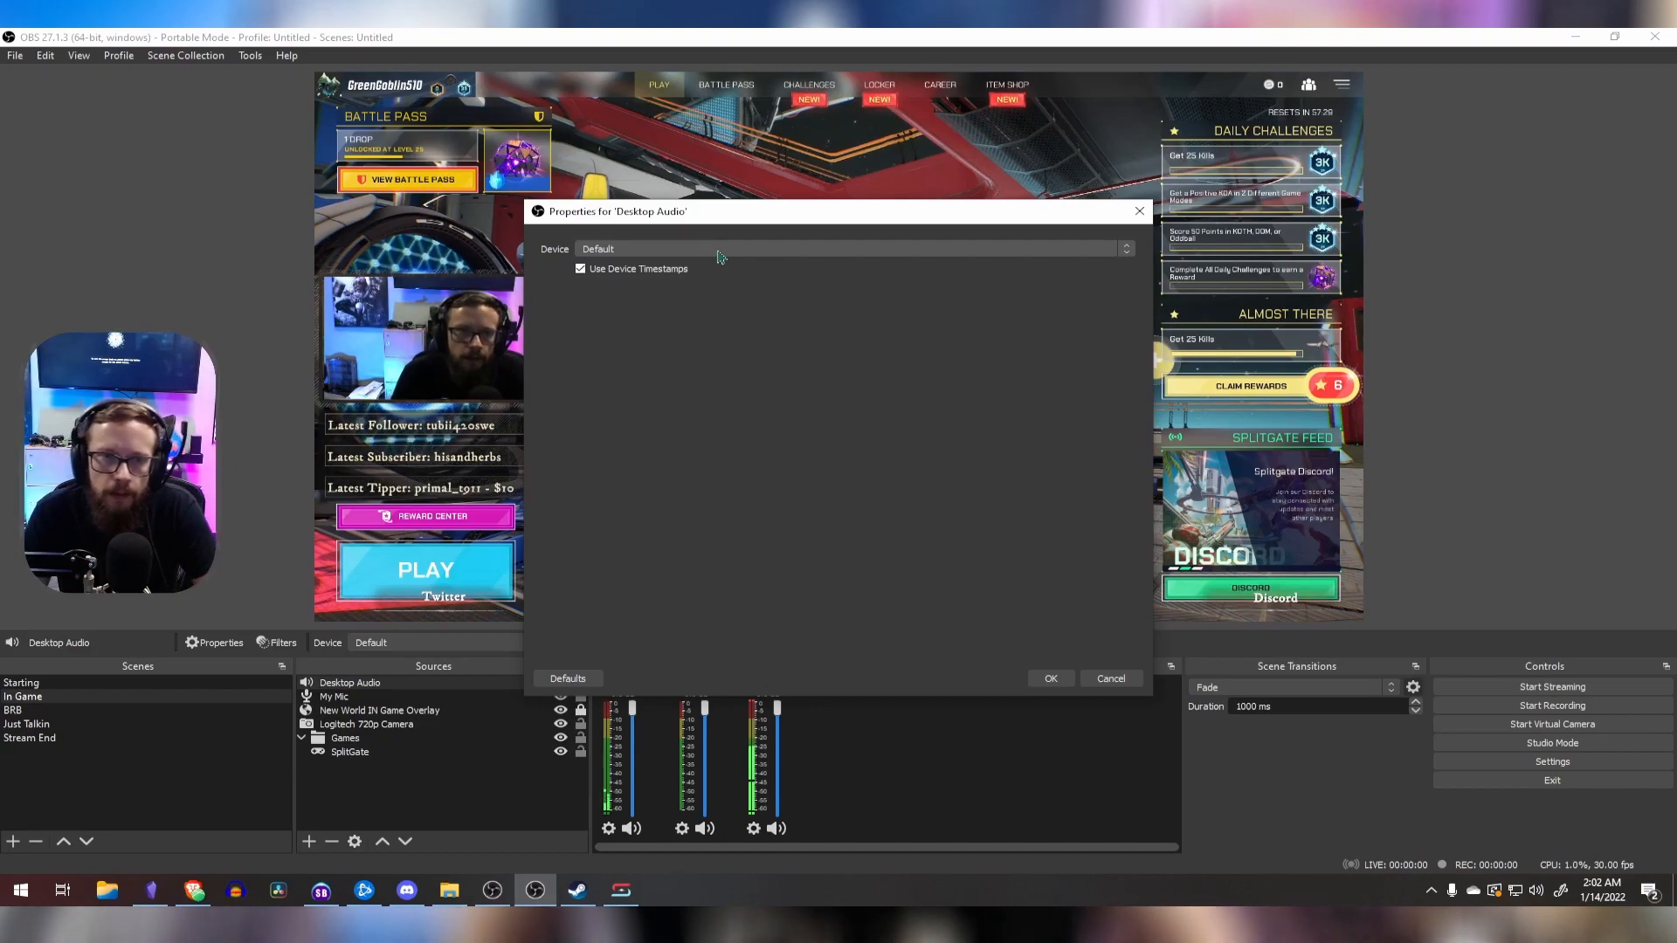
Step: Set the Desktop Audio device to Headphones (Astro MixAmp Pro Game) and accept the properties
left_click(720, 252)
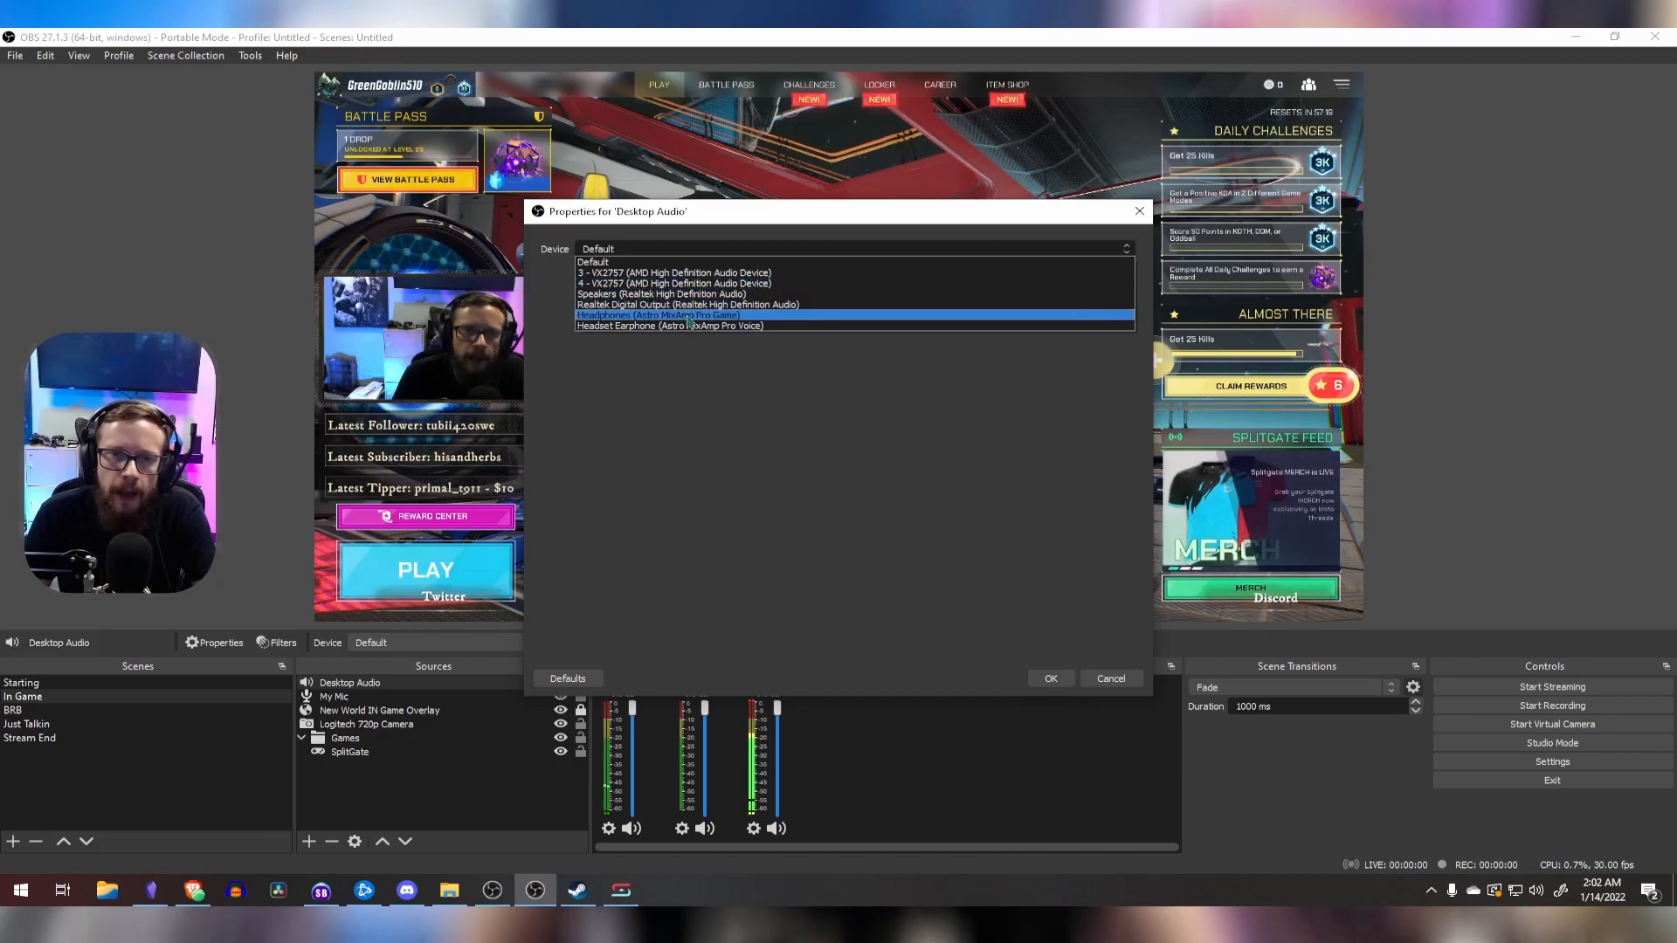
left_click(644, 316)
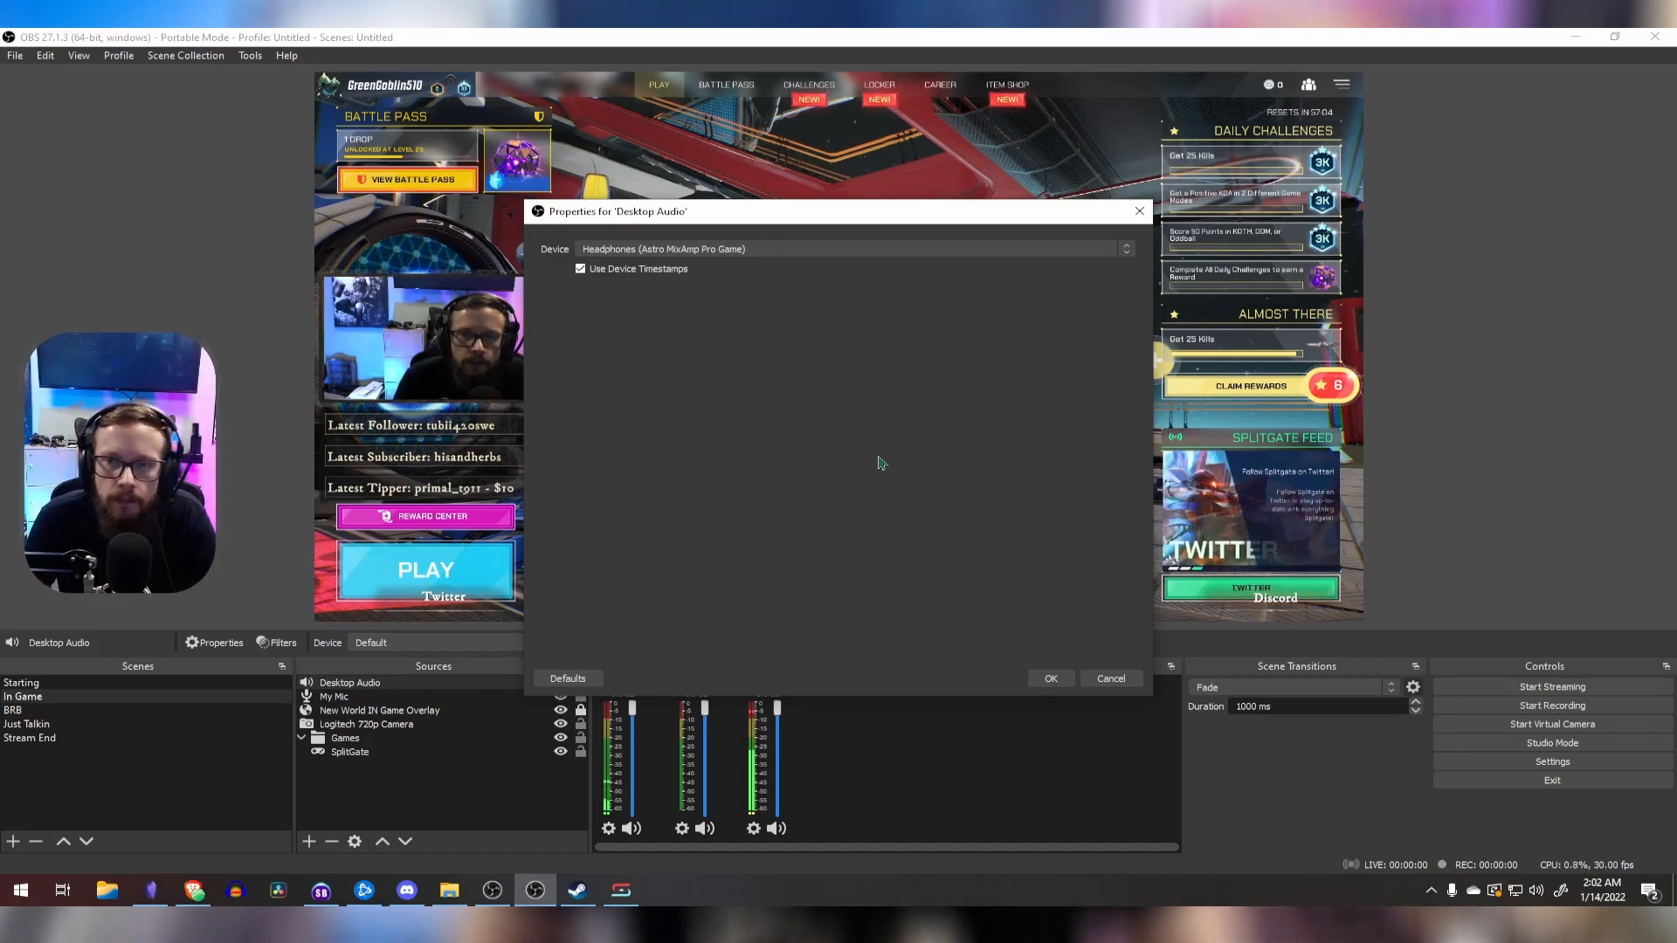
left_click(1049, 680)
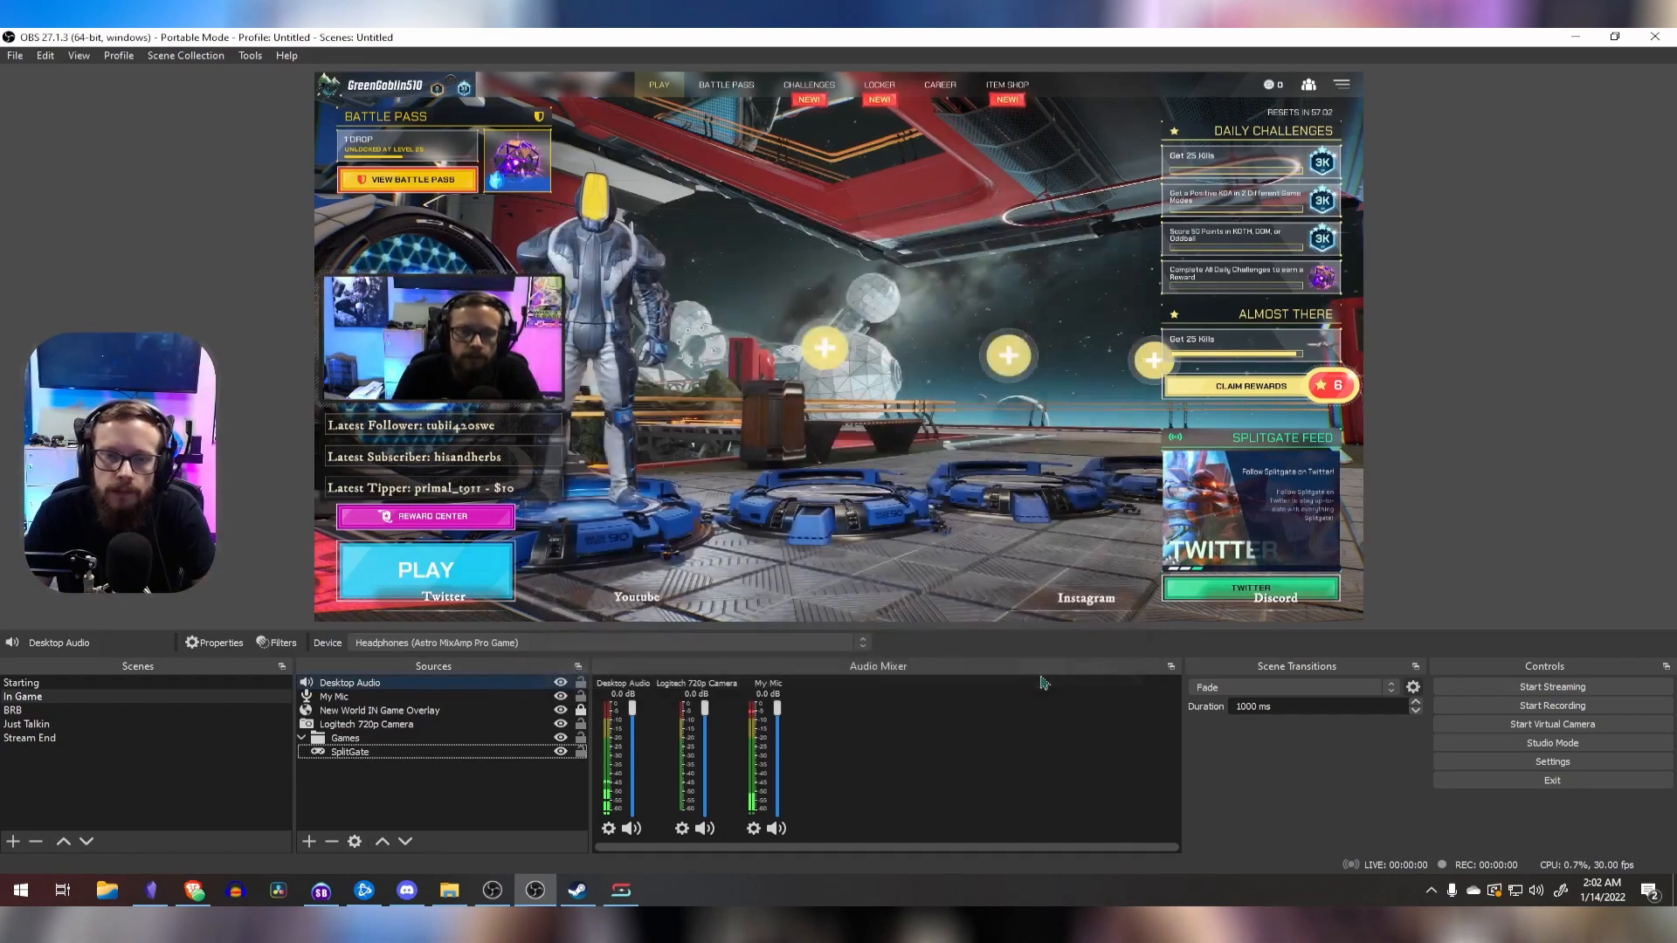